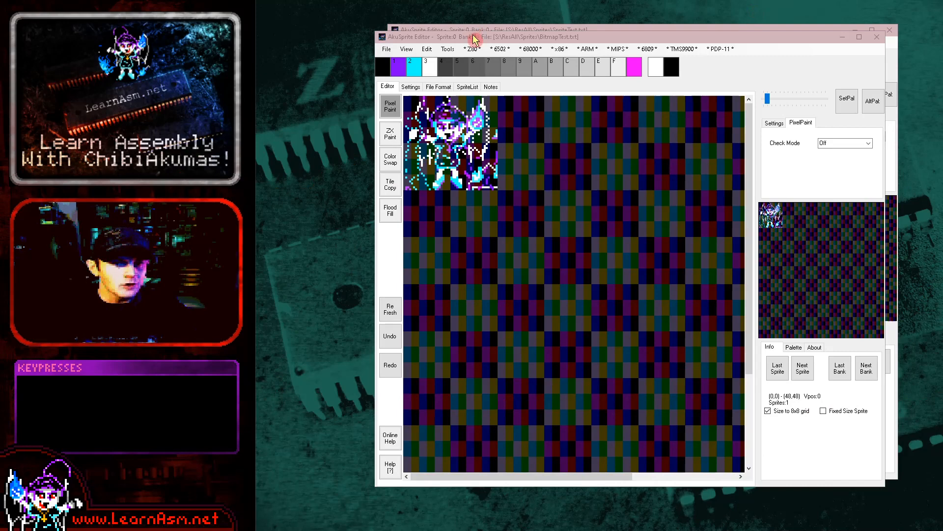
- Copy the character sprite with its palette to the clipboard and paste it into IrfanView
{"action": "left_click", "coordinate": [421, 49]}
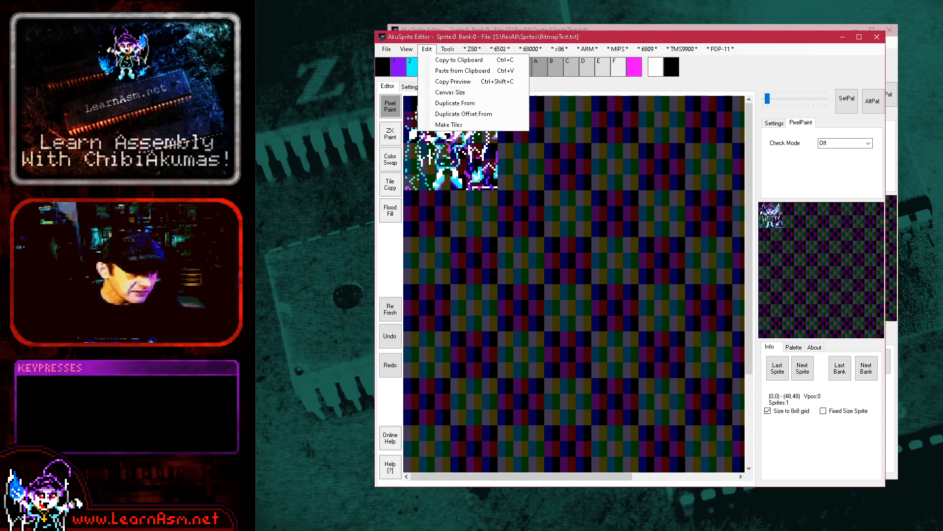
{"action": "left_click", "coordinate": [566, 529]}
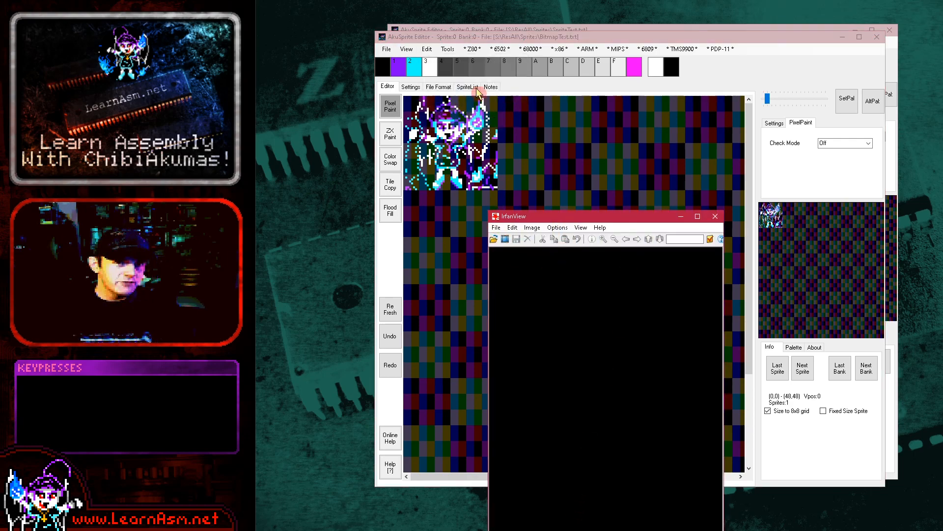
{"action": "left_click", "coordinate": [447, 48]}
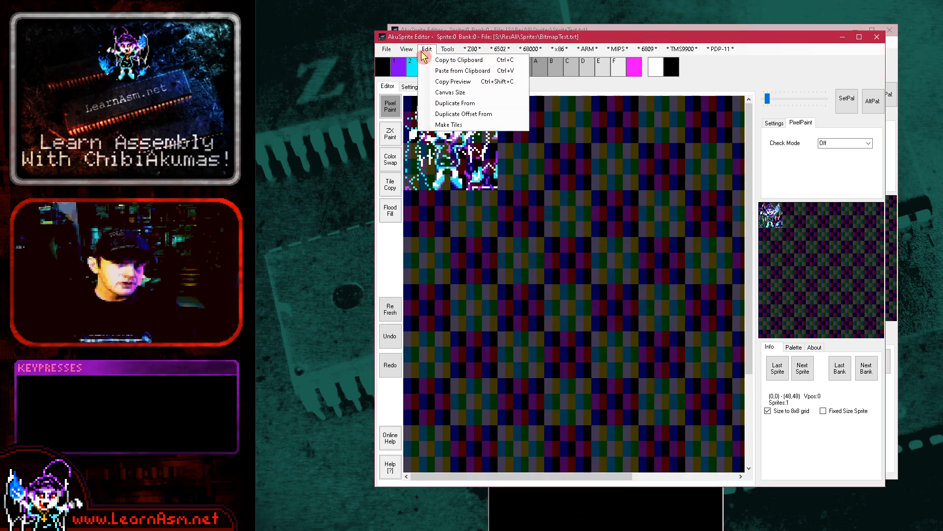
{"action": "left_click", "coordinate": [440, 61]}
{"action": "left_click", "coordinate": [566, 529]}
{"action": "key", "text": "ctrl+v"}
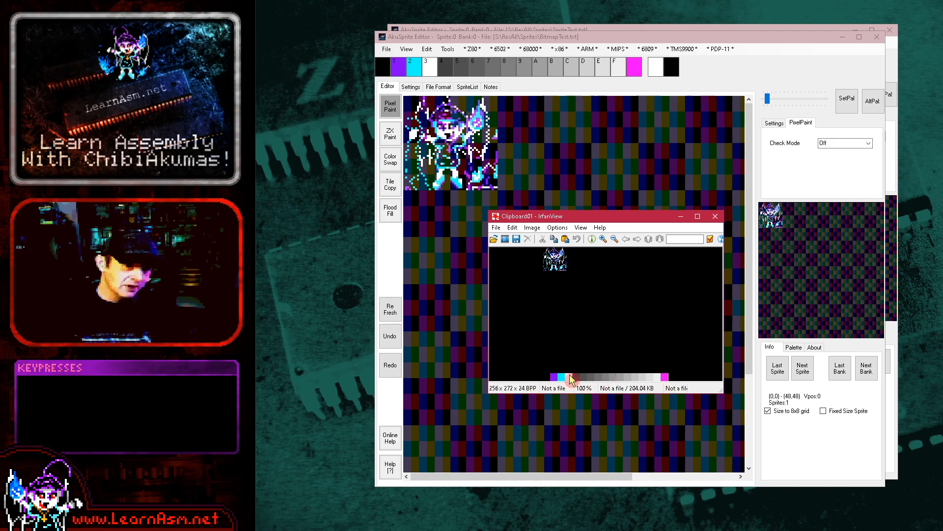
- Show the painting tools and draw a green freehand squiggle beside the character with the paint brush
{"action": "key", "text": "F12"}
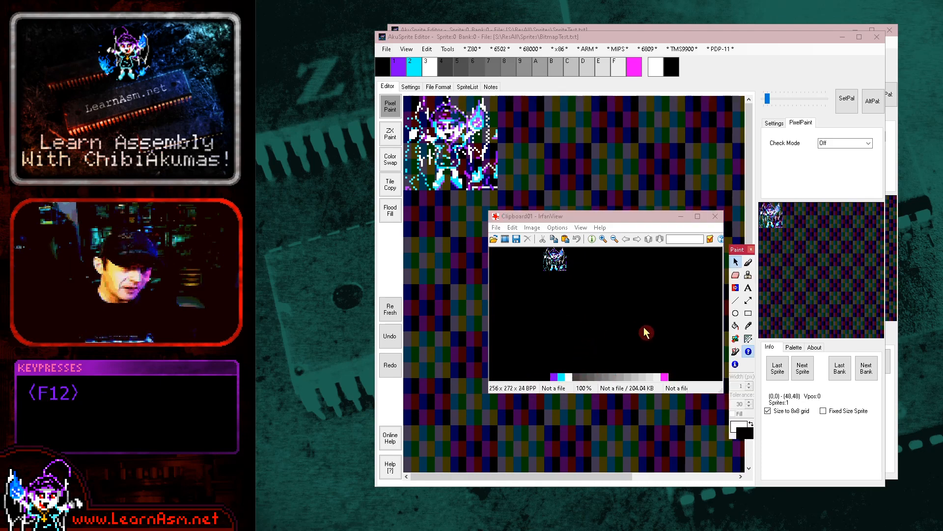
{"action": "left_click", "coordinate": [748, 431]}
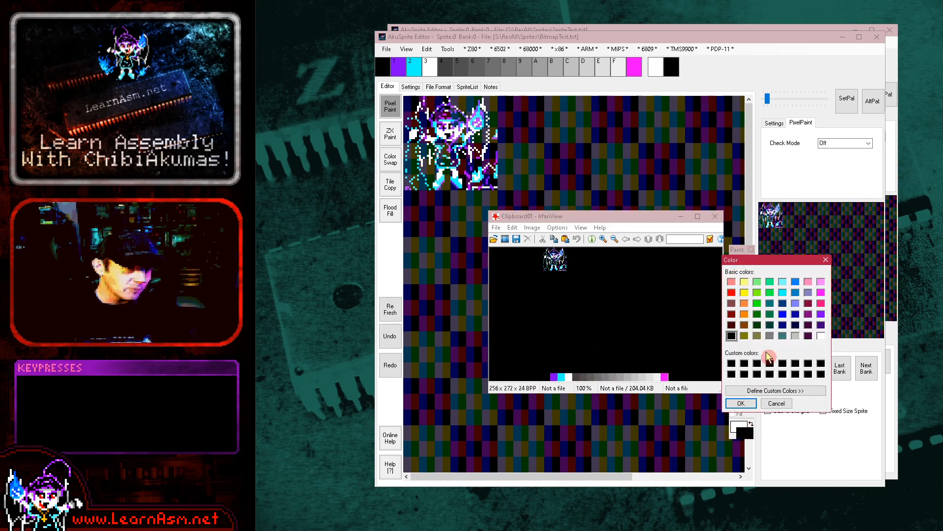
{"action": "left_click", "coordinate": [741, 402]}
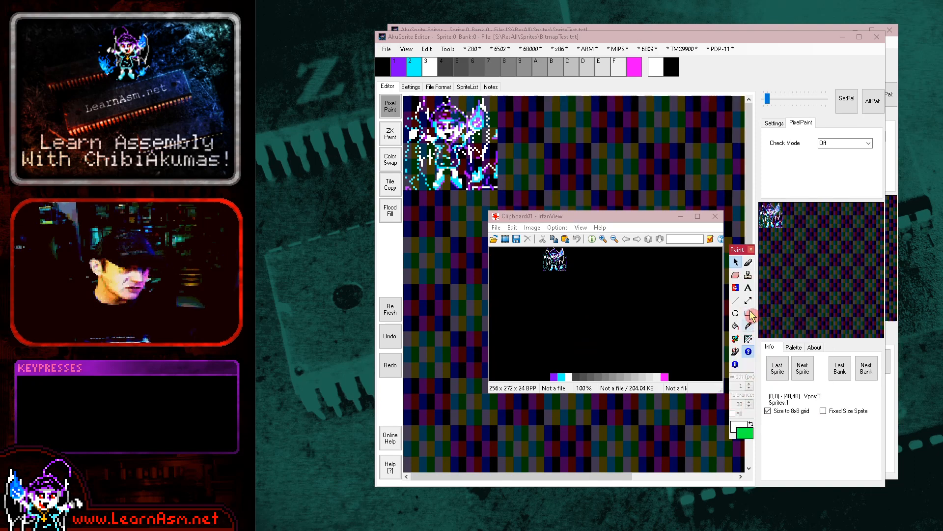
{"action": "left_click", "coordinate": [748, 262]}
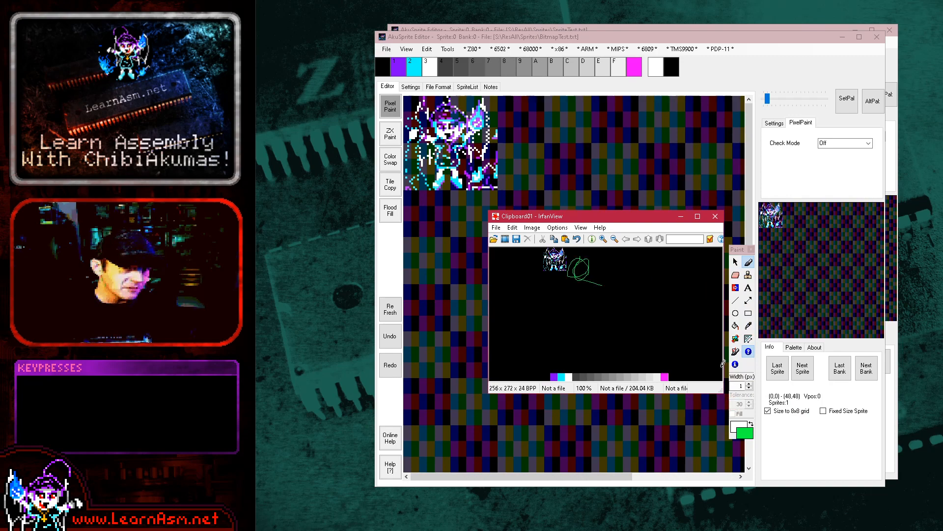
- Set the brush colour to purple and scribble a freehand shape below the character
{"action": "left_click", "coordinate": [747, 437]}
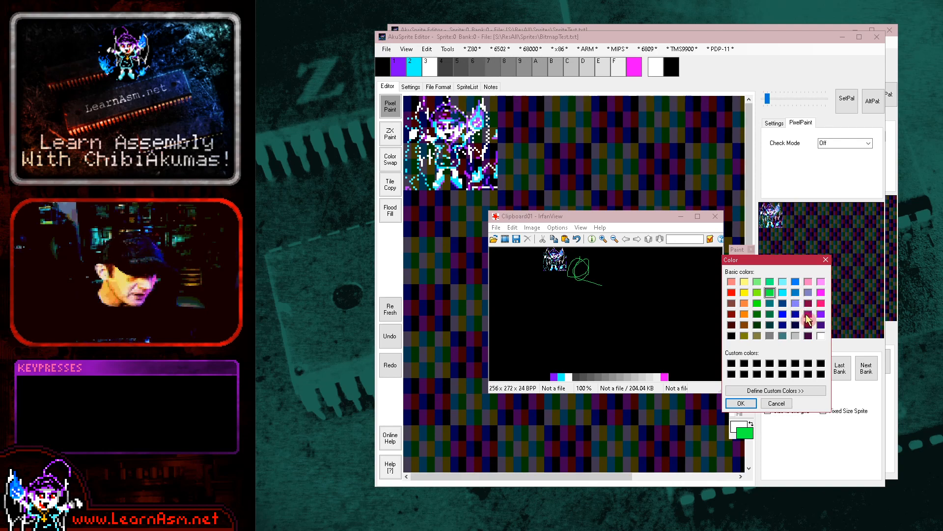
{"action": "left_click", "coordinate": [821, 315]}
{"action": "left_click", "coordinate": [741, 403]}
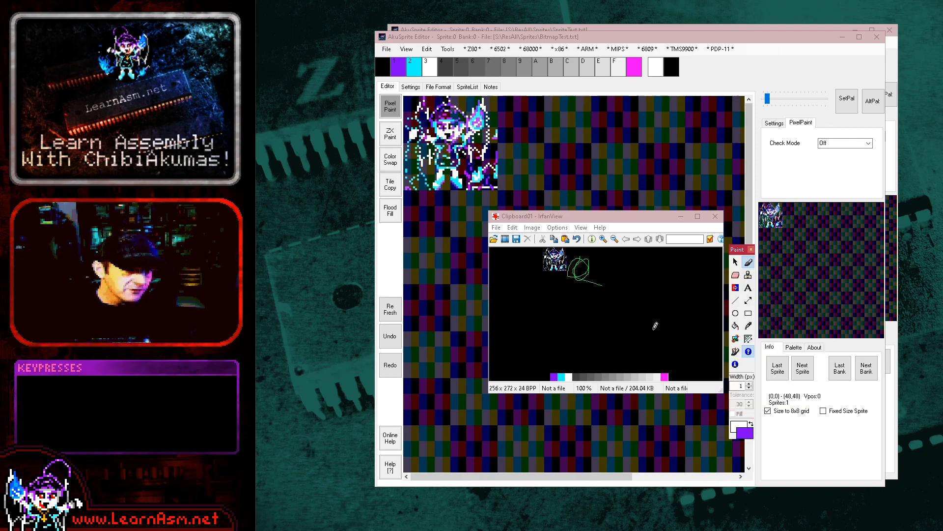
{"action": "left_click", "coordinate": [579, 277]}
{"action": "left_click_drag", "start_coordinate": [565, 262], "coordinate": [556, 276]}
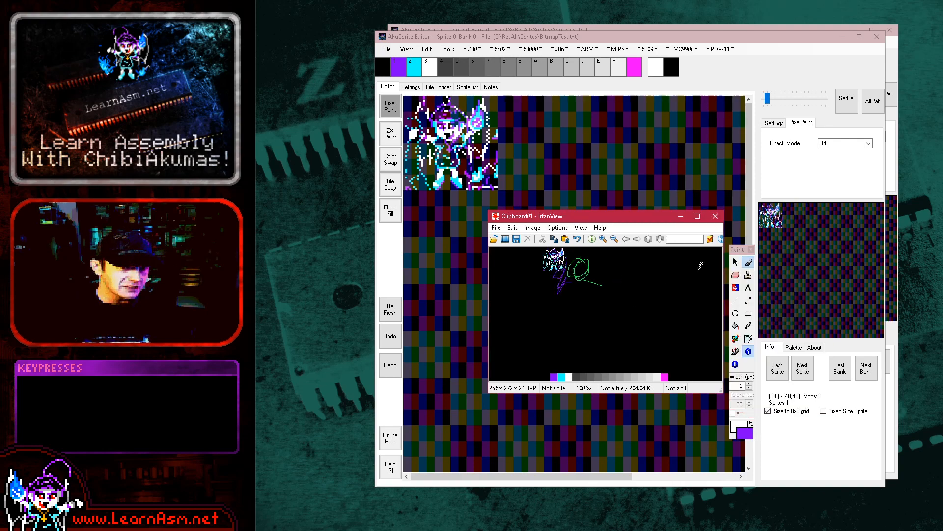
- Close the painting tools, copy the edited image, and paste it back into sprite 0 in AkuSprite Editor
{"action": "left_click", "coordinate": [750, 249]}
{"action": "key", "text": "ctrl+c"}
{"action": "left_click", "coordinate": [731, 62]}
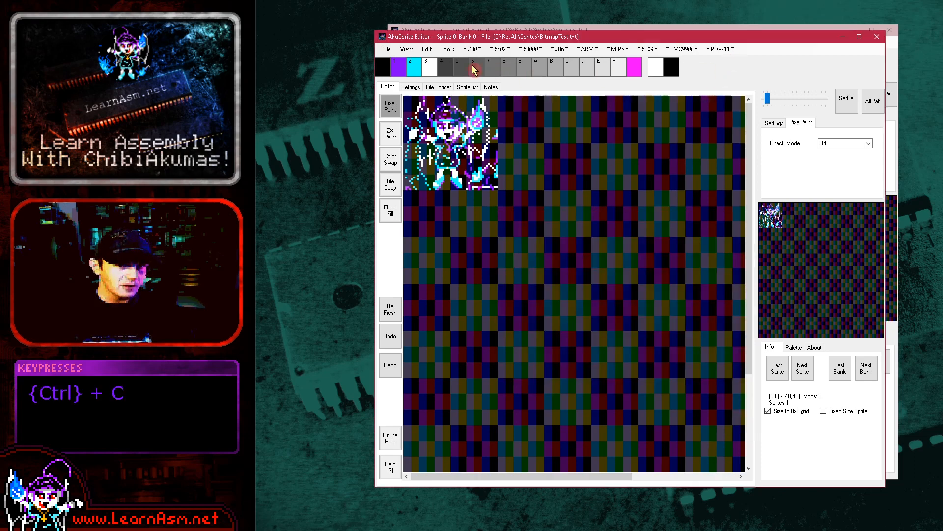
{"action": "left_click", "coordinate": [427, 49]}
{"action": "left_click", "coordinate": [444, 72]}
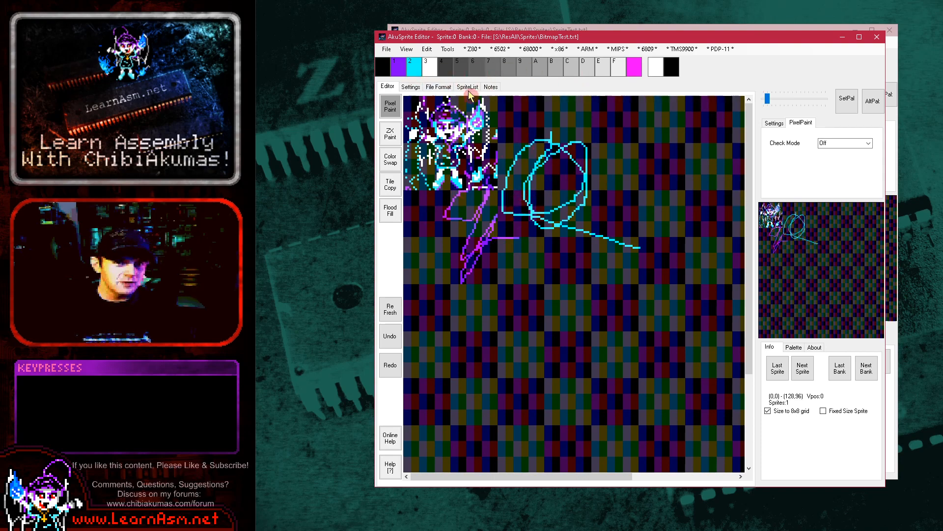
- Copy the sprite preview to the clipboard, paste it into IrfanView, and move that window out of the way
{"action": "left_click", "coordinate": [427, 49]}
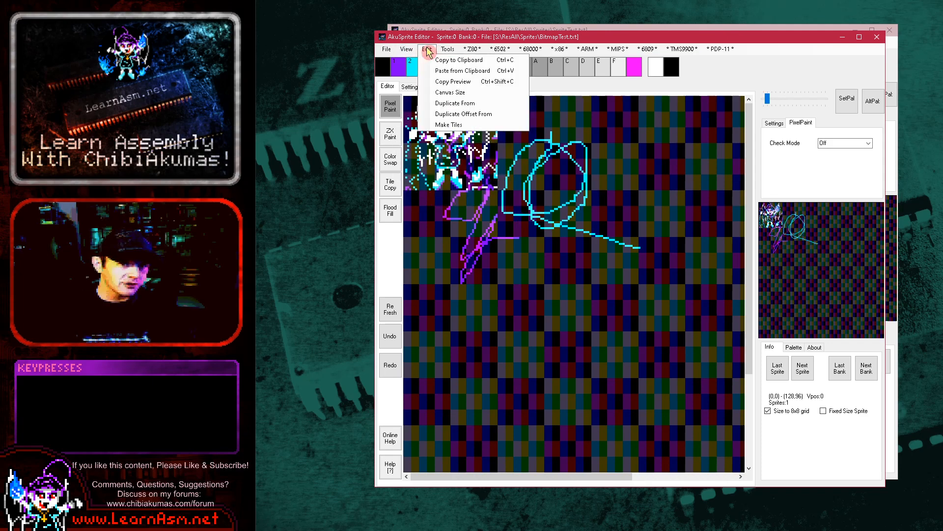
{"action": "left_click", "coordinate": [460, 86]}
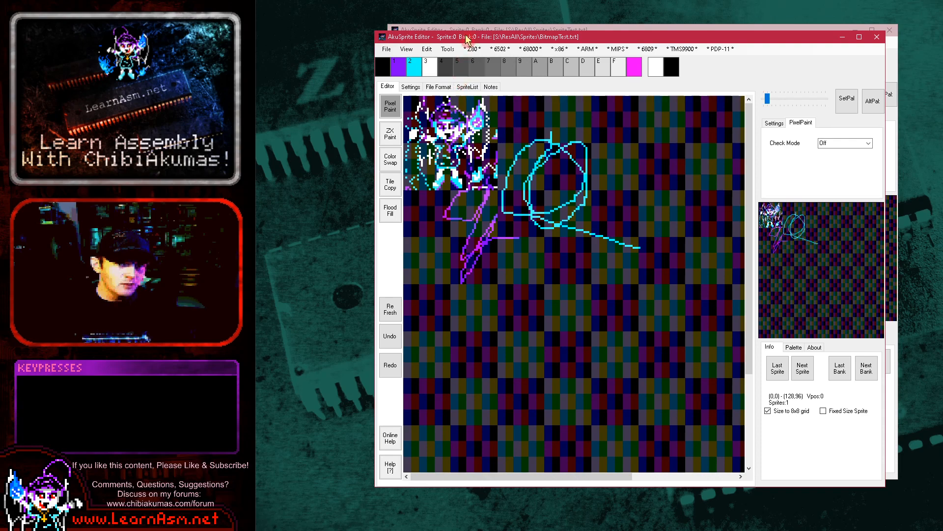
{"action": "key", "text": "alt+Tab"}
{"action": "key", "text": "alt+Tab"}
{"action": "key", "text": "alt+Tab"}
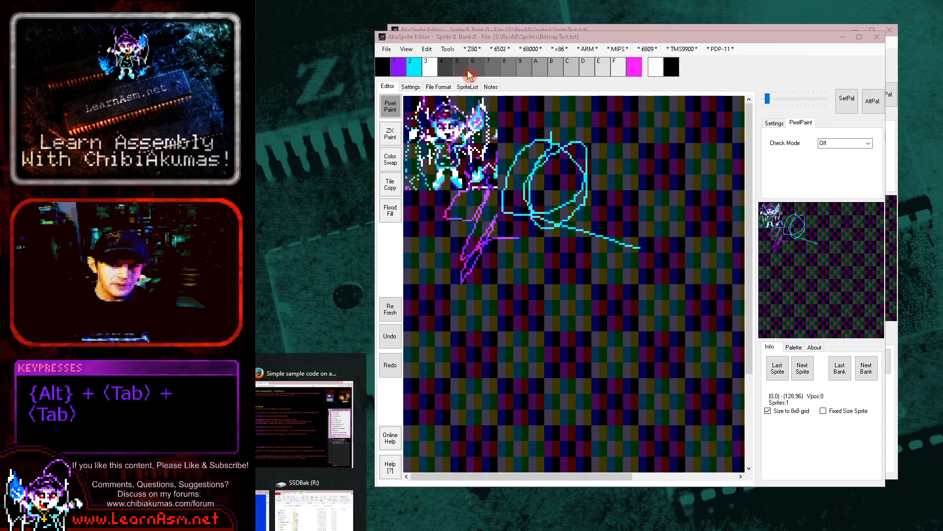
{"action": "key", "text": "ctrl+v"}
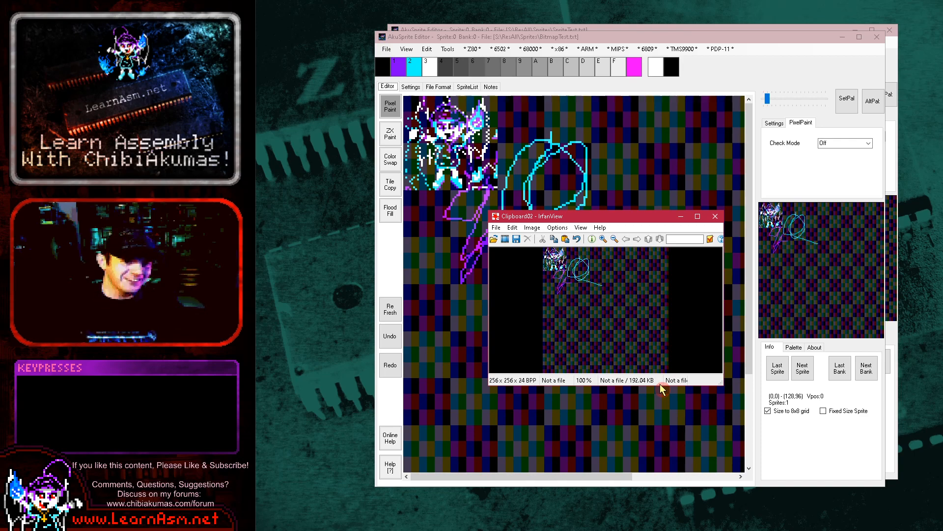
{"action": "left_click_drag", "start_coordinate": [615, 216], "coordinate": [620, 509]}
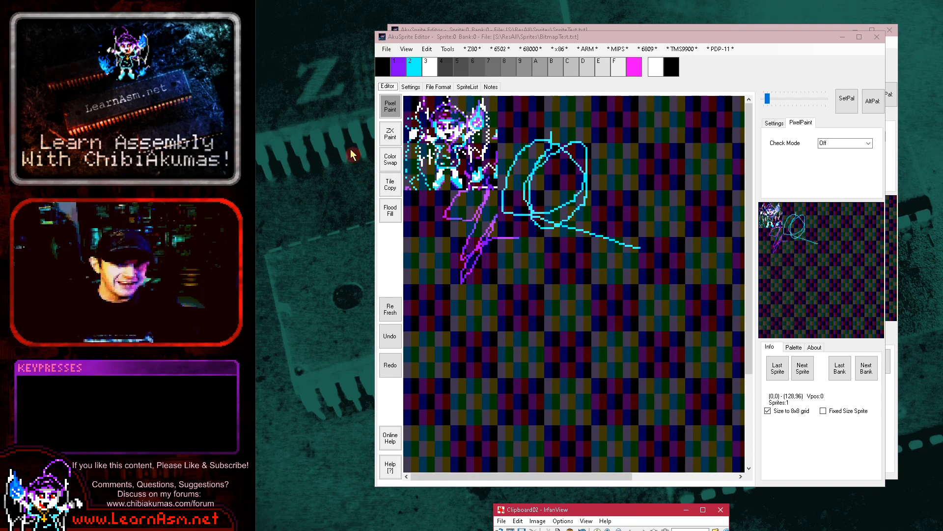
- Crop the sprite canvas in AkuSprite Editor to 48,48 to remove the scribbles around the character
{"action": "left_click", "coordinate": [411, 87]}
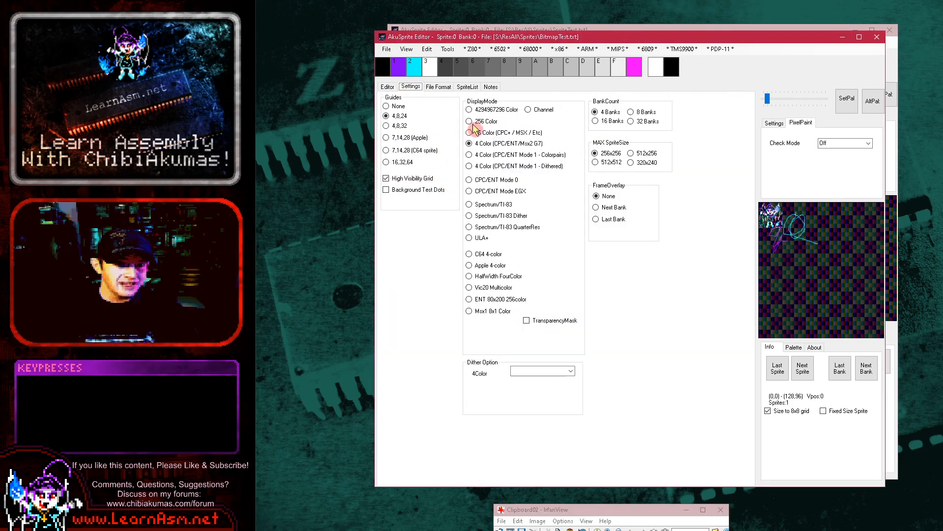
{"action": "left_click", "coordinate": [387, 86]}
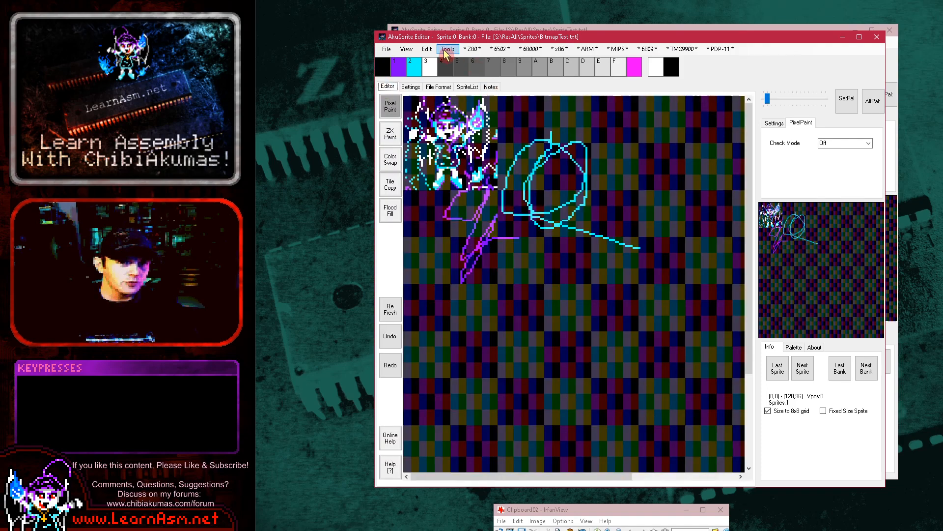
{"action": "left_click", "coordinate": [428, 49]}
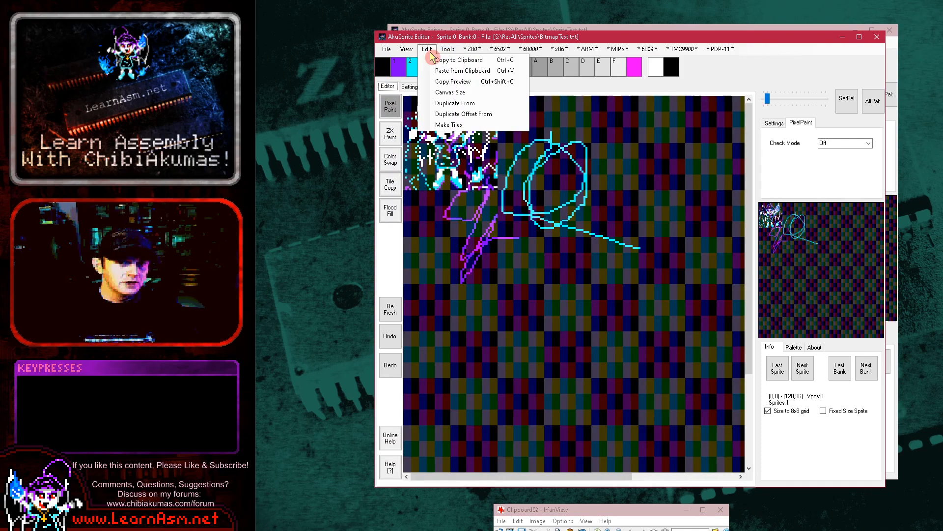
{"action": "left_click", "coordinate": [449, 93]}
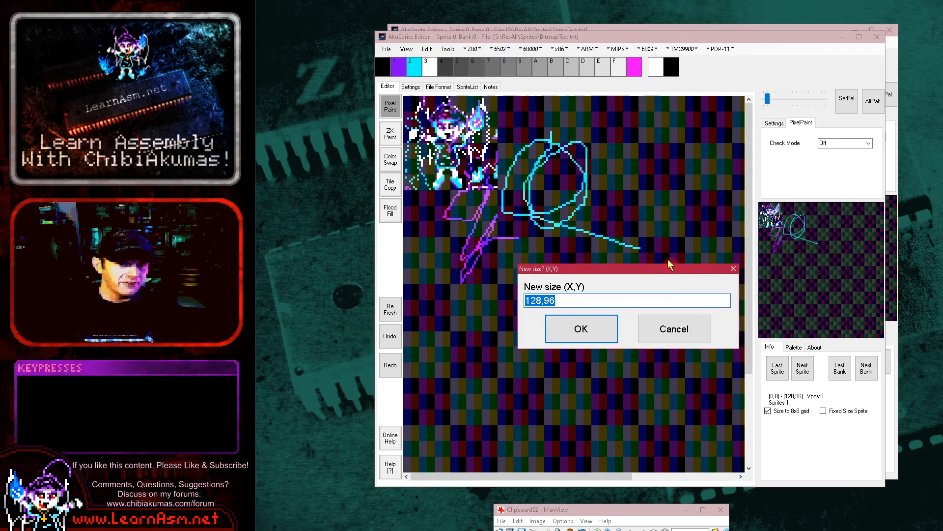
{"action": "type", "text": "487"}
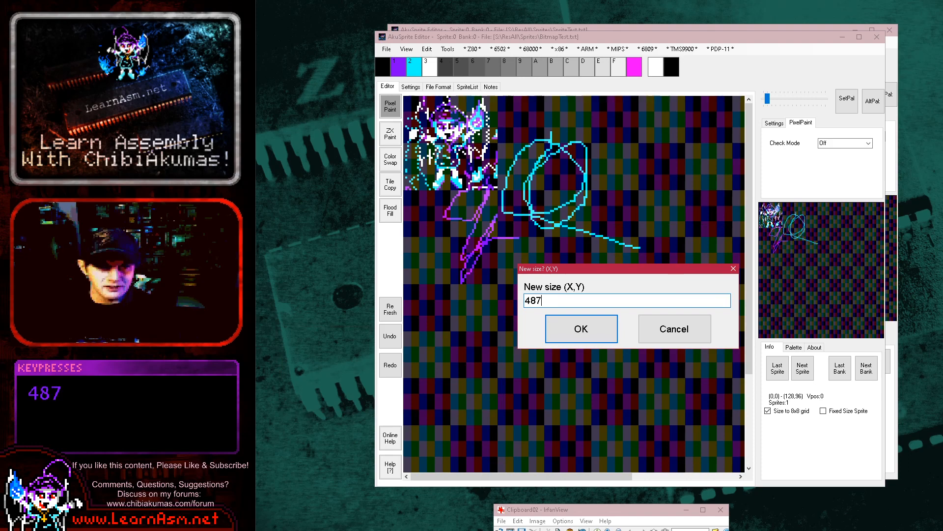
{"action": "type", "text": "48"}
{"action": "key", "text": "Return"}
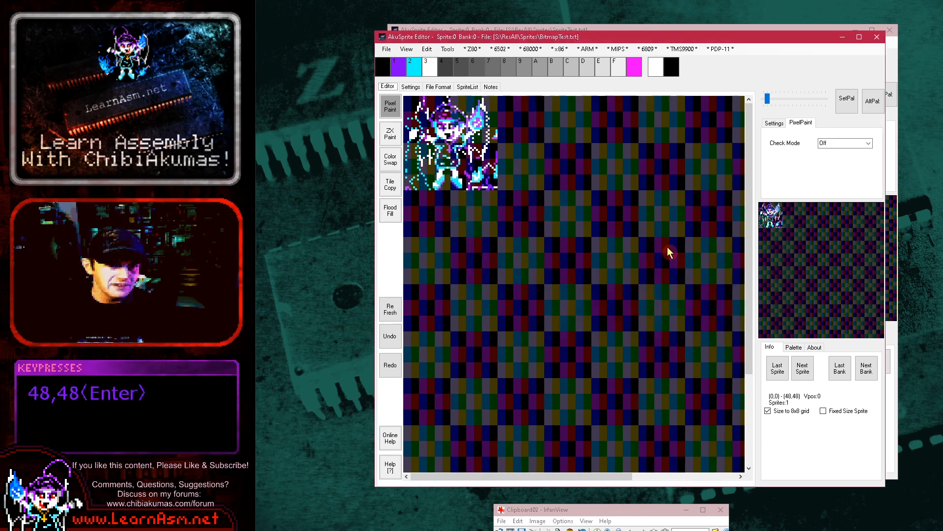
- Enable the Fixed Size Sprite option for sprite 0
{"action": "left_click", "coordinate": [447, 49]}
{"action": "left_click", "coordinate": [447, 50]}
{"action": "left_click", "coordinate": [427, 49]}
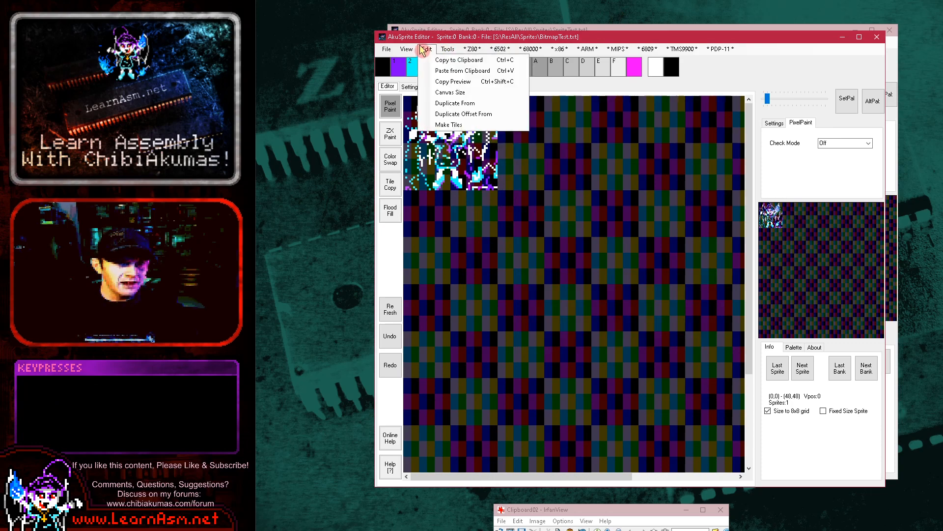
{"action": "left_click", "coordinate": [848, 413]}
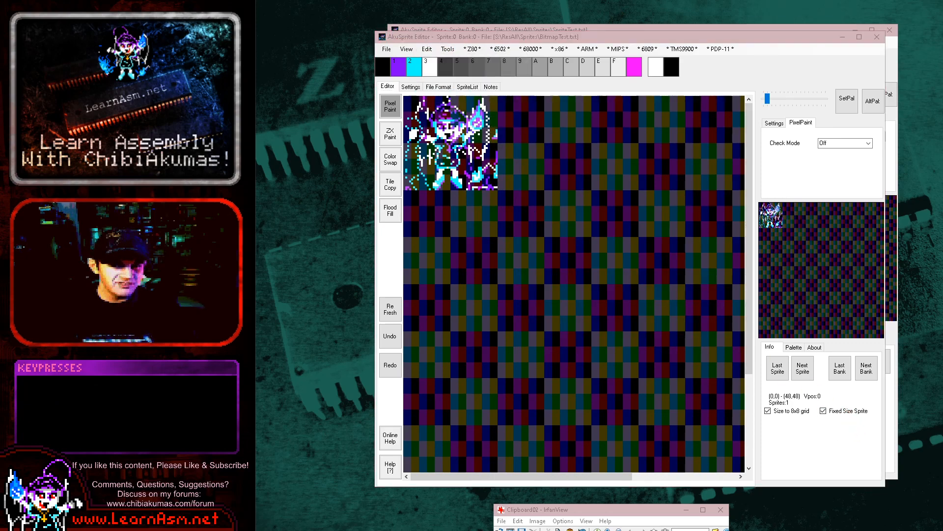
{"action": "key", "text": "alt+Tab"}
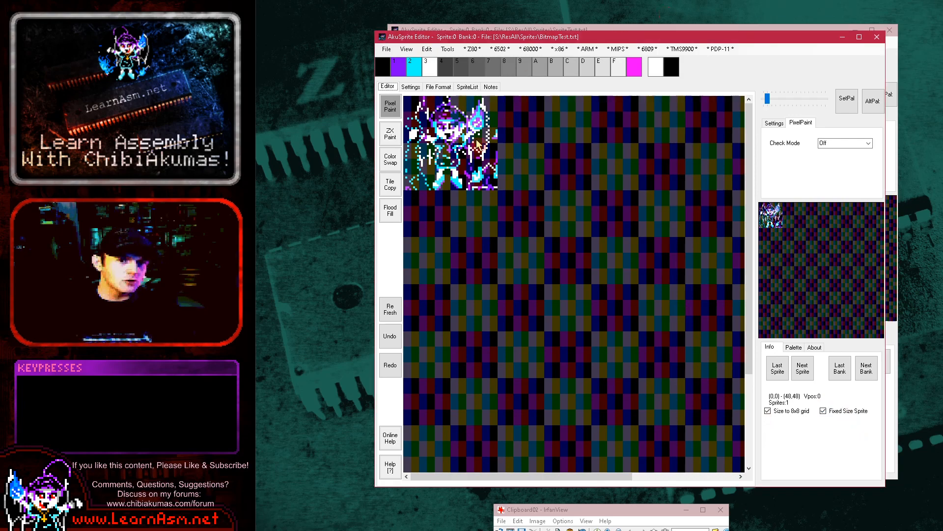
- Go to the empty sprite 1 and duplicate the character into it from sprite 0
{"action": "left_click", "coordinate": [433, 52]}
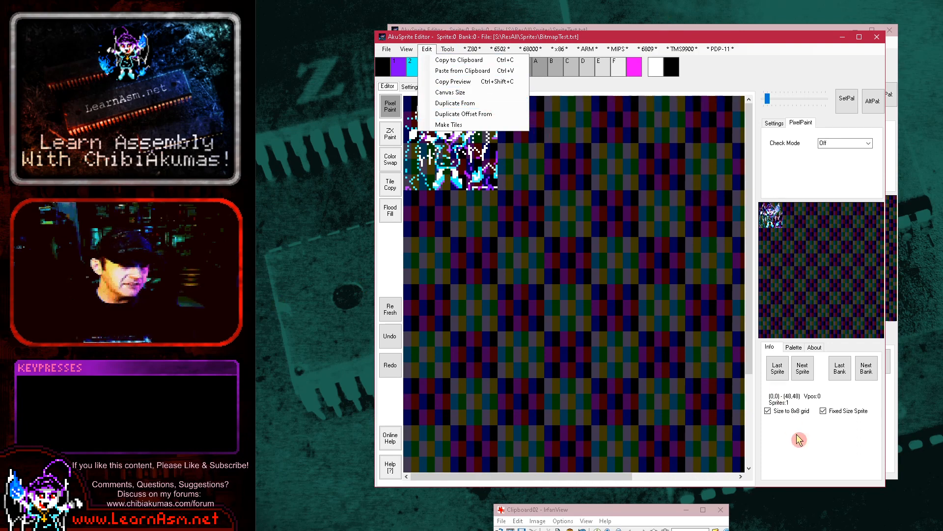
{"action": "left_click", "coordinate": [810, 462]}
{"action": "left_click", "coordinate": [803, 369]}
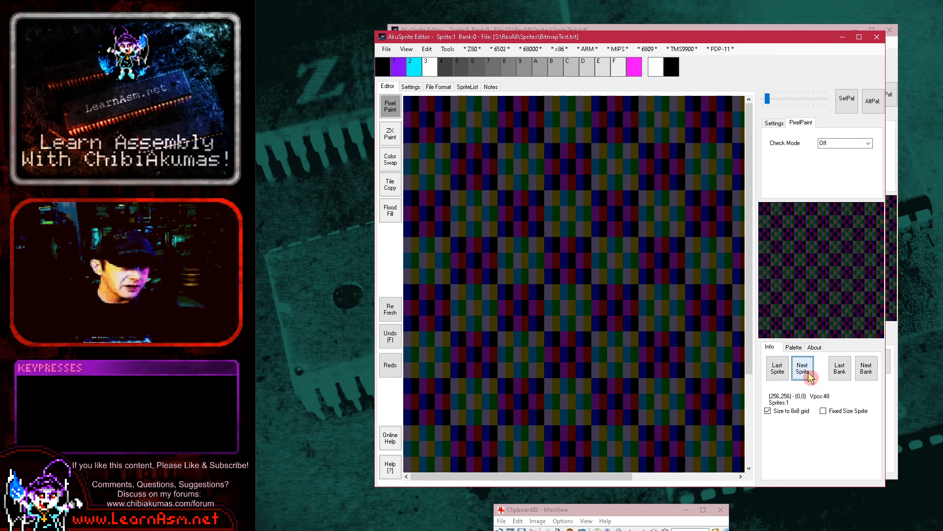
{"action": "left_click", "coordinate": [421, 50]}
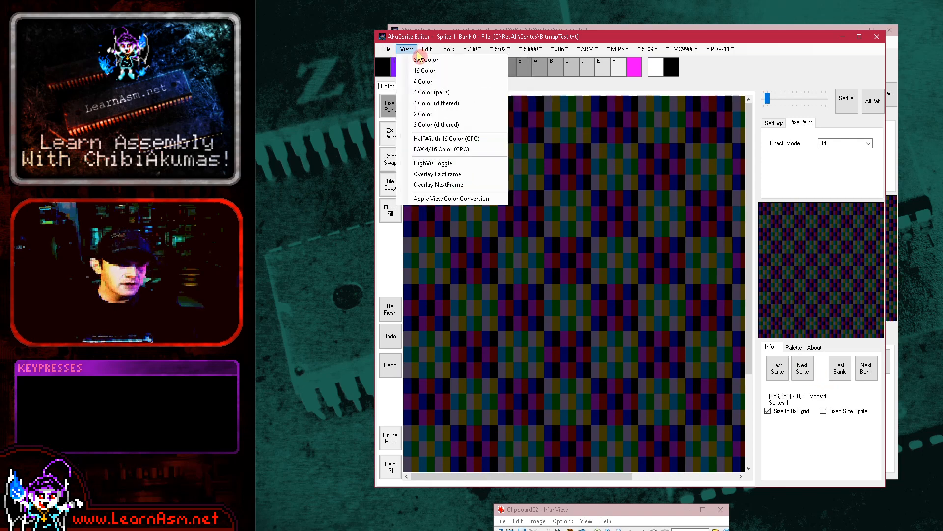
{"action": "left_click", "coordinate": [439, 105]}
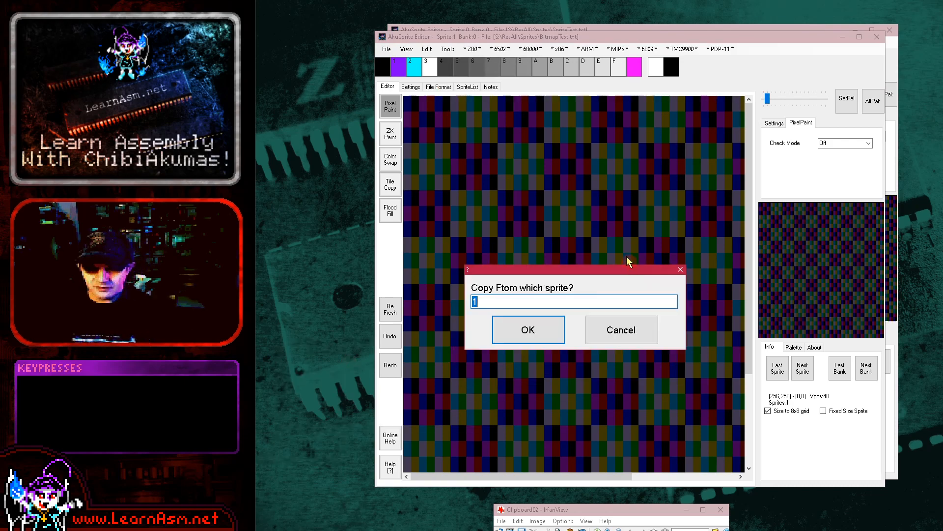
{"action": "type", "text": "0"}
{"action": "key", "text": "Return"}
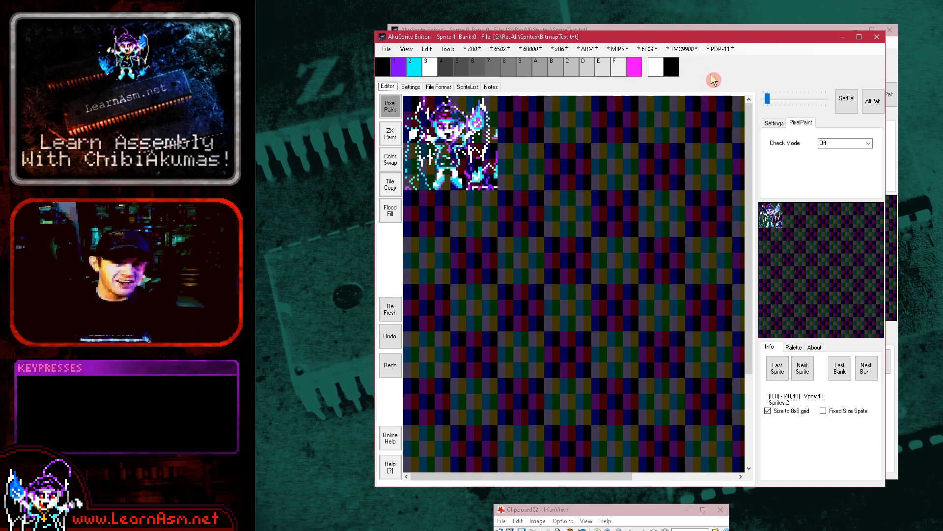
- Copy sprite 1 to the clipboard, paste it into sprite 2, and compare the two sprites
{"action": "key", "text": "ctrl+c"}
{"action": "left_click", "coordinate": [802, 372]}
{"action": "key", "text": "ctrl+v"}
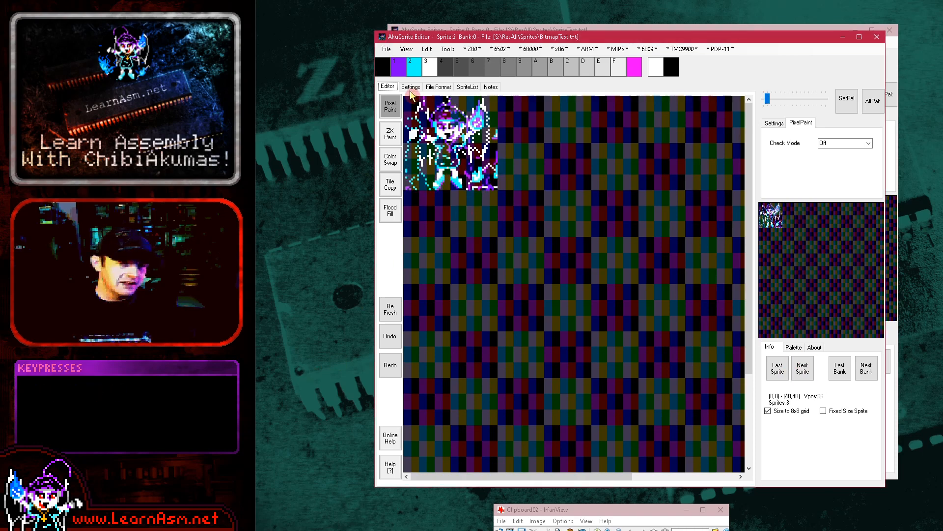
{"action": "left_click", "coordinate": [777, 372]}
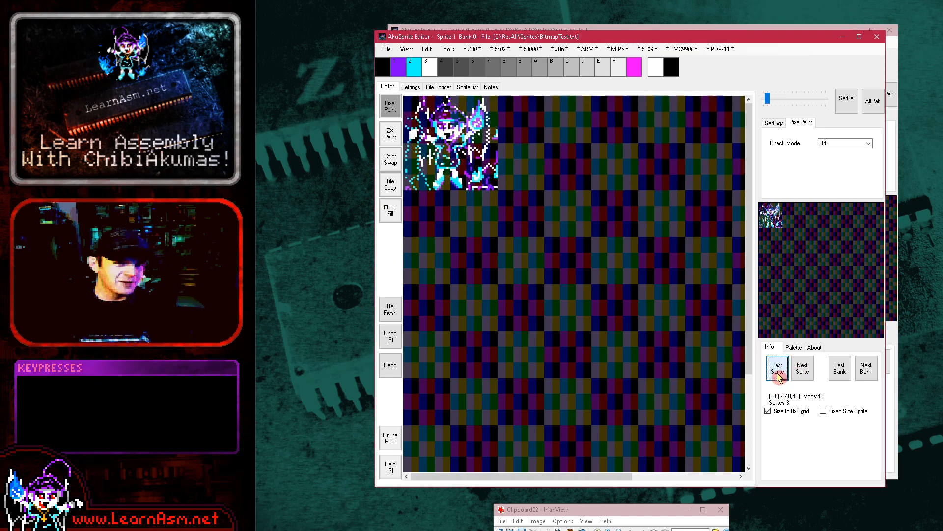
{"action": "left_click", "coordinate": [803, 372]}
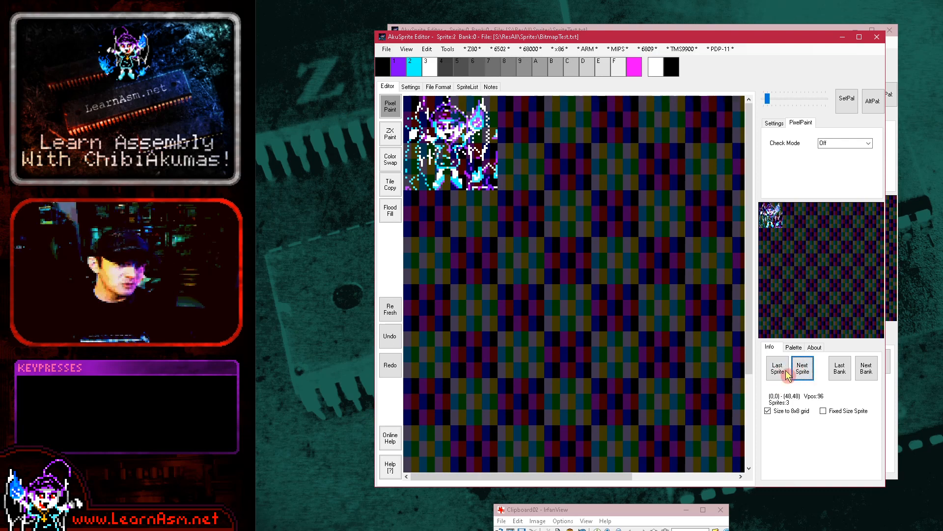
- Go to the empty sprite 3 and duplicate sprite 0 into it with an offset of 16,16
{"action": "left_click", "coordinate": [803, 372]}
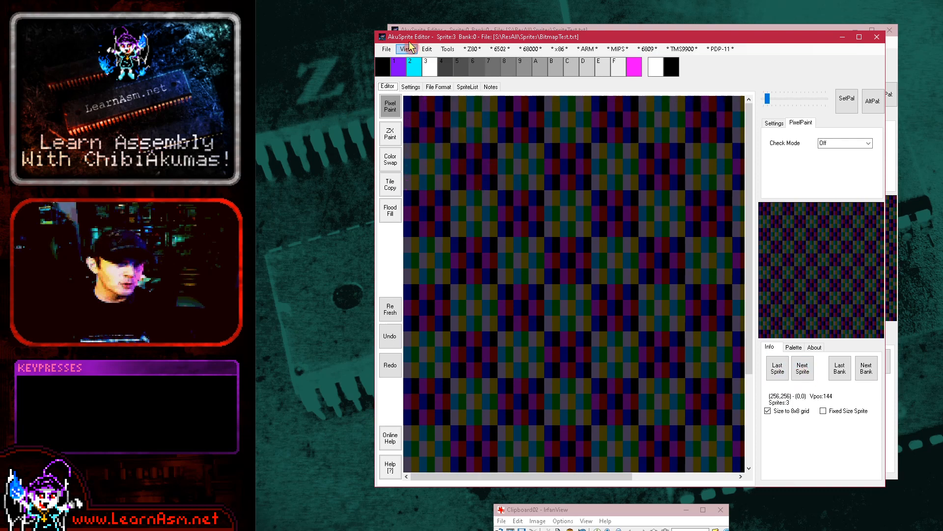
{"action": "left_click", "coordinate": [424, 49]}
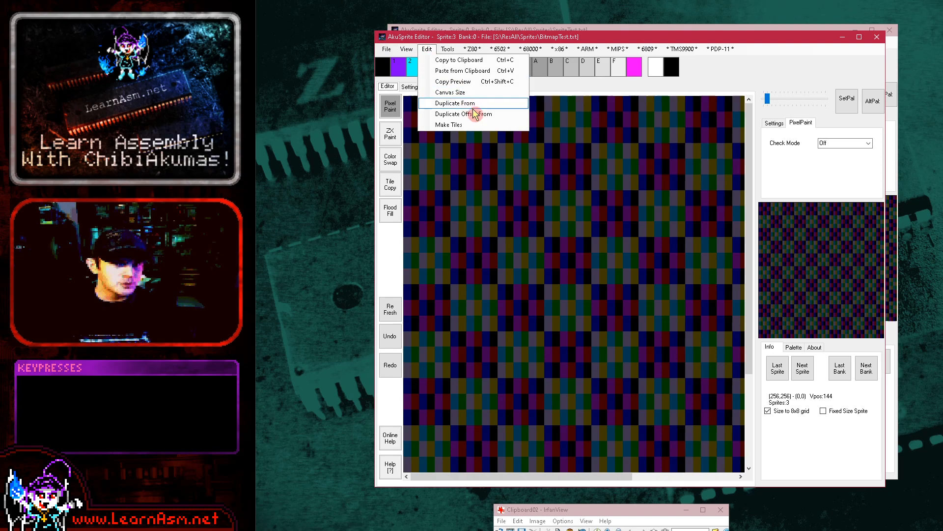
{"action": "left_click", "coordinate": [489, 114]}
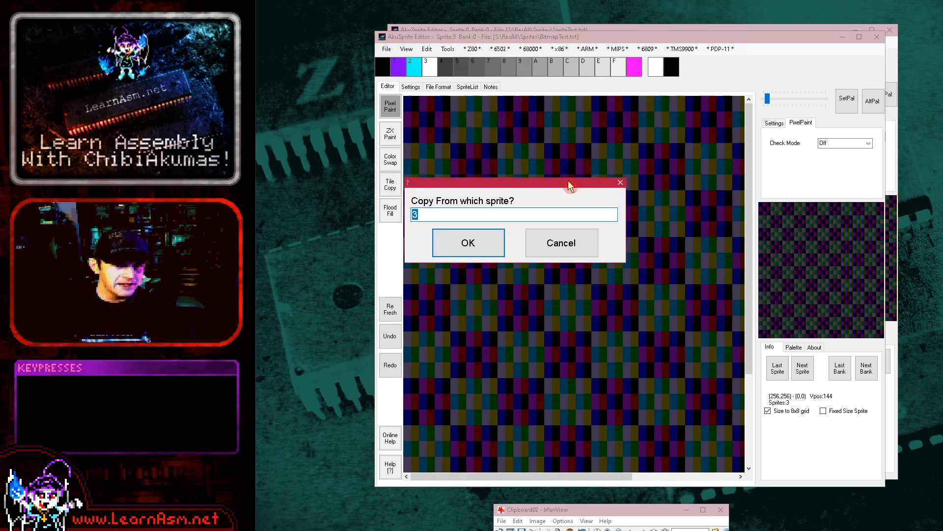
{"action": "type", "text": "0"}
{"action": "key", "text": "Return"}
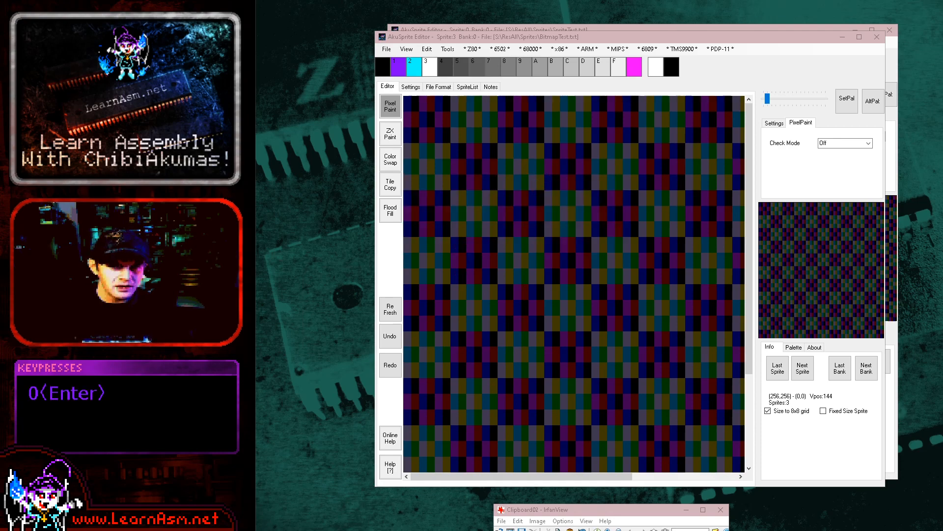
{"action": "type", "text": "16,16"}
{"action": "key", "text": "Return"}
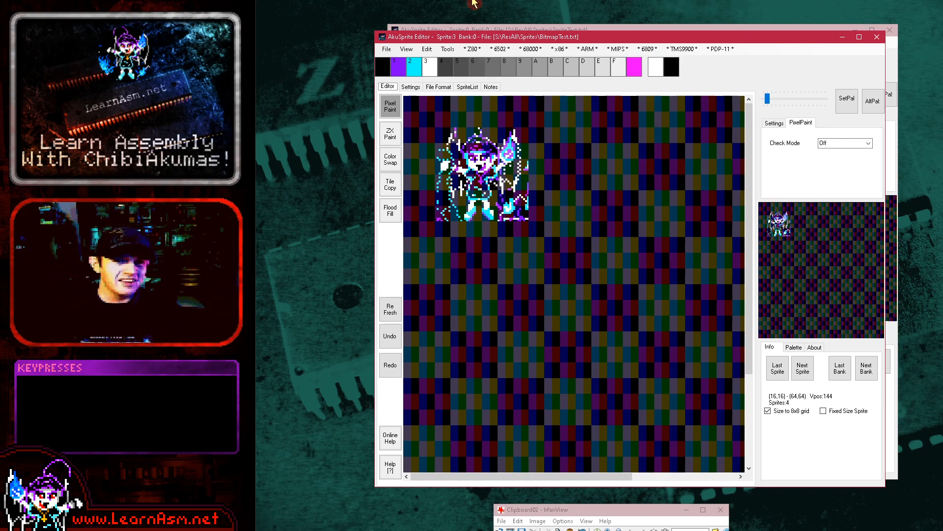
{"action": "left_click", "coordinate": [427, 49]}
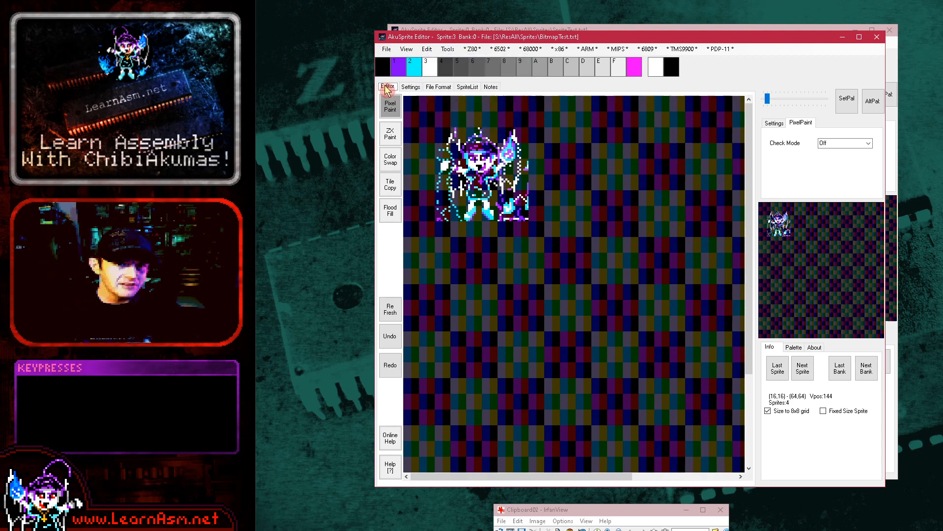
{"action": "left_click", "coordinate": [411, 87]}
{"action": "left_click", "coordinate": [388, 86]}
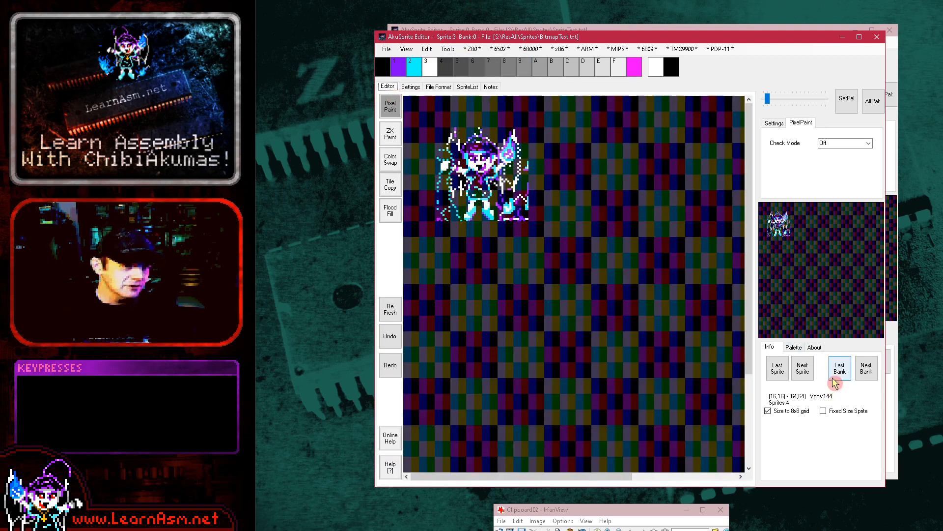
- Go back to sprite 0 and make tiles from it with a new size of 128,128
{"action": "left_click", "coordinate": [783, 371]}
{"action": "left_click", "coordinate": [782, 371]}
{"action": "left_click", "coordinate": [783, 371]}
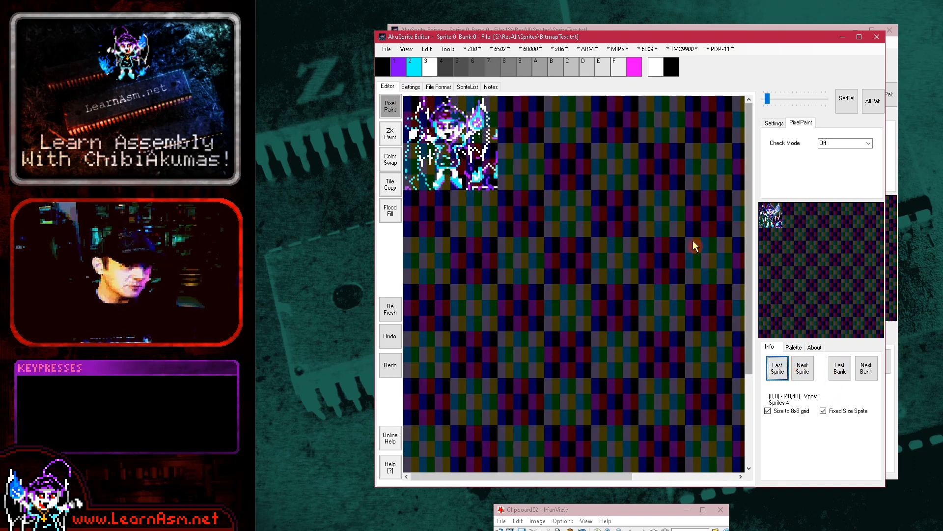
{"action": "left_click", "coordinate": [426, 50]}
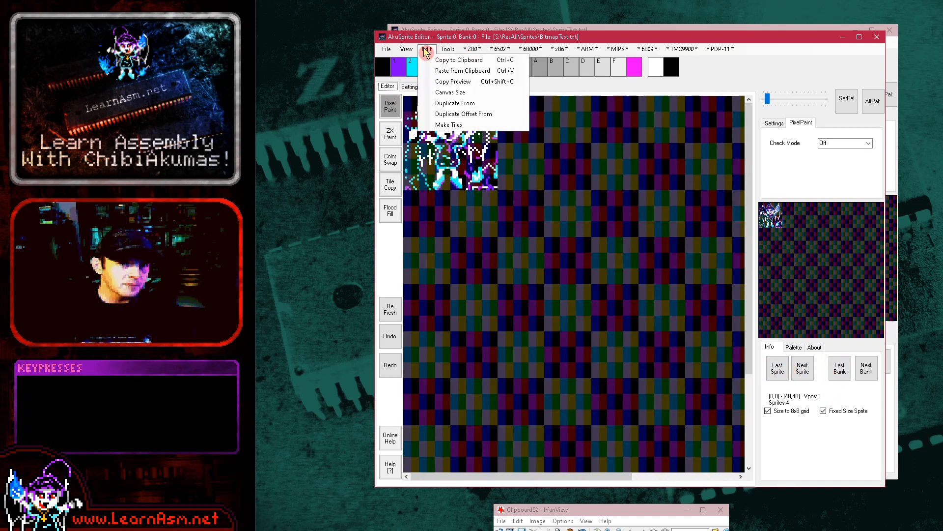
{"action": "left_click", "coordinate": [457, 125]}
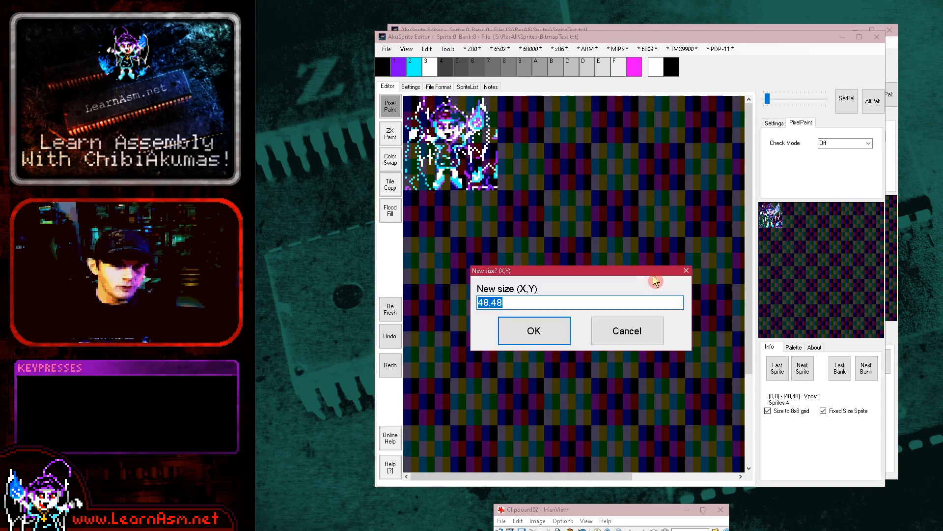
{"action": "type", "text": "128,28"}
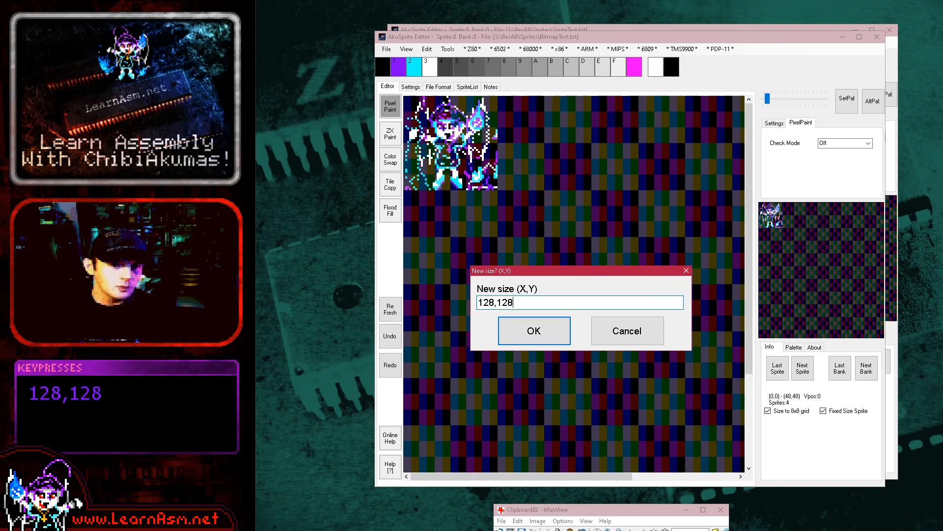
{"action": "key", "text": "Return"}
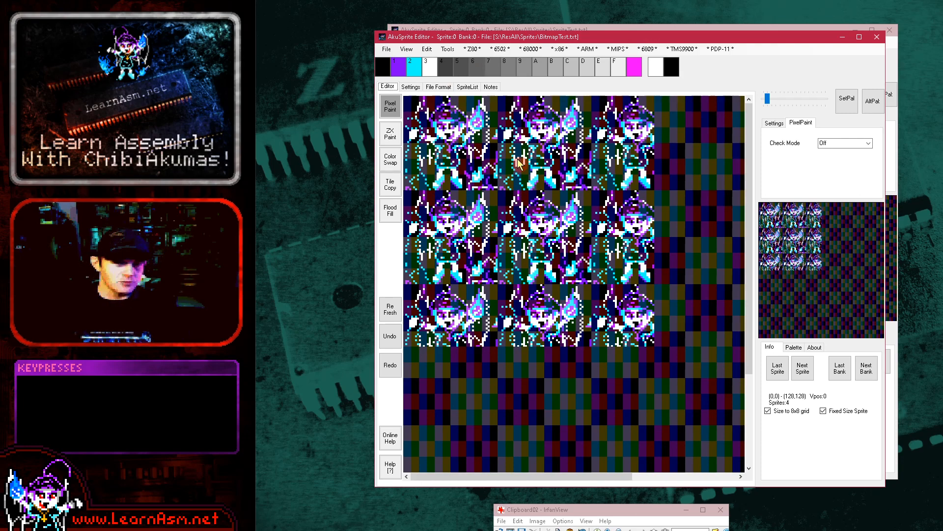
- Flip the tiled artwork of sprite 0 with FlipX and FlipY
{"action": "left_click", "coordinate": [427, 49]}
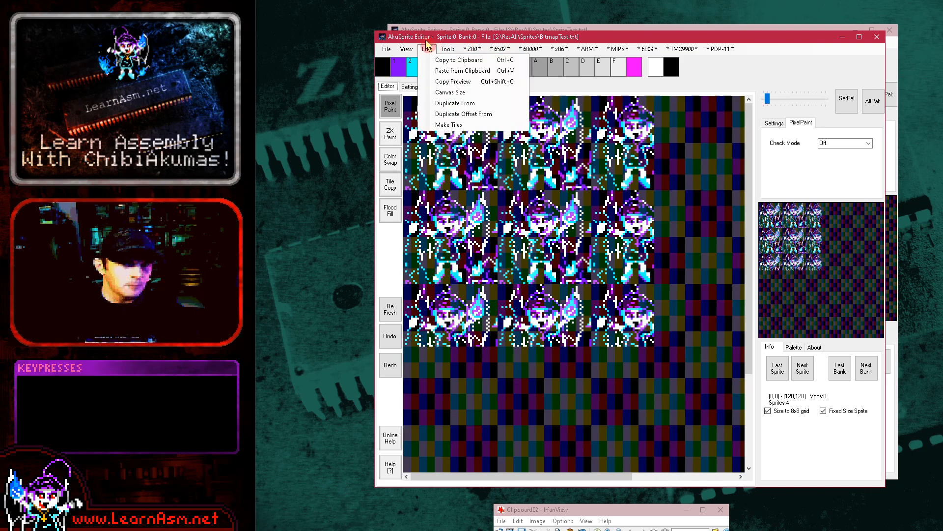
{"action": "mouse_move", "coordinate": [445, 55]}
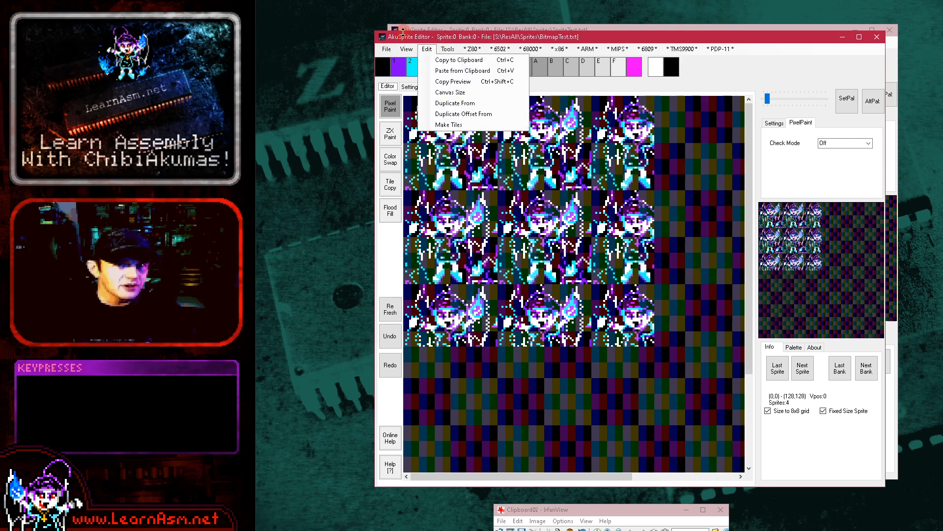
{"action": "left_click", "coordinate": [448, 51]}
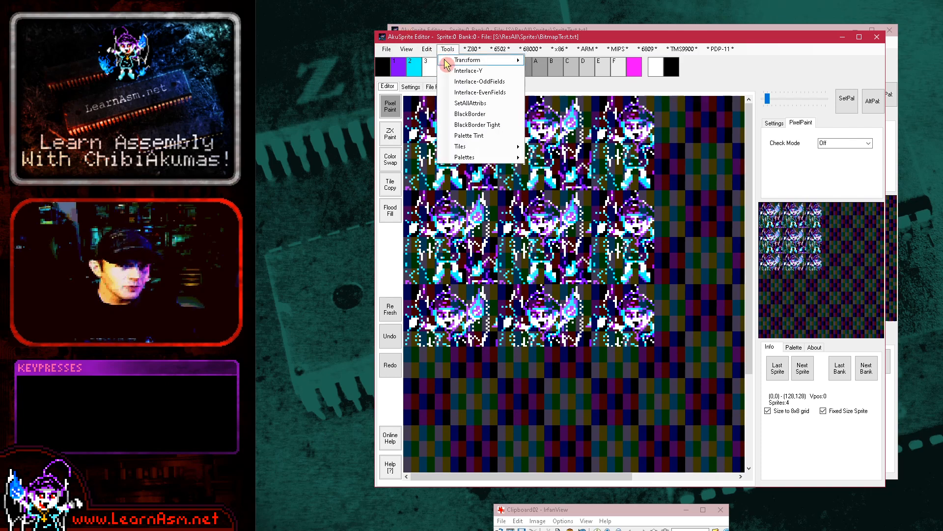
{"action": "left_click", "coordinate": [452, 62]}
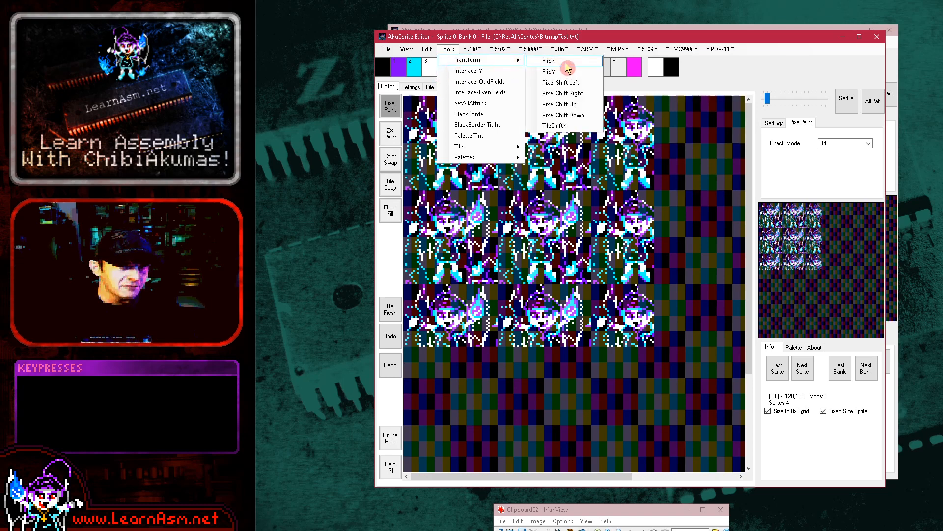
{"action": "left_click", "coordinate": [567, 67]}
{"action": "left_click", "coordinate": [450, 51]}
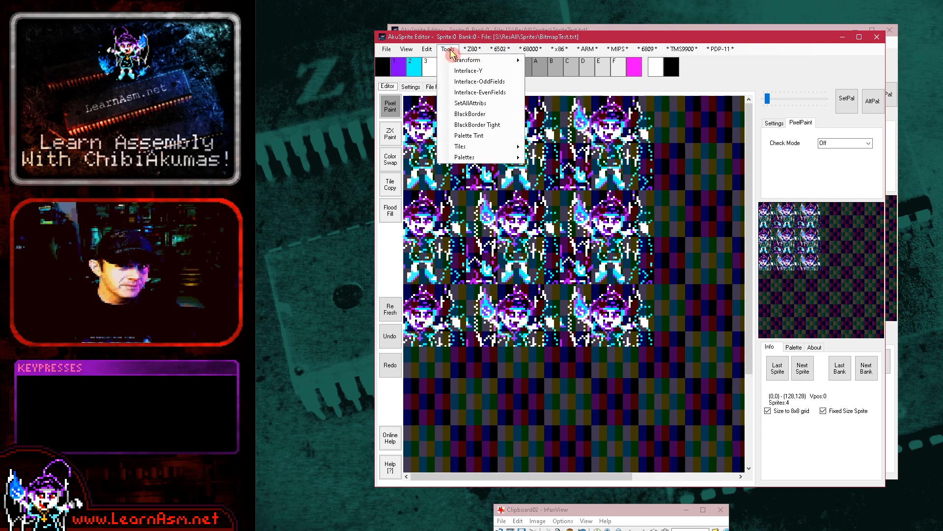
{"action": "left_click", "coordinate": [466, 60]}
{"action": "left_click", "coordinate": [568, 74]}
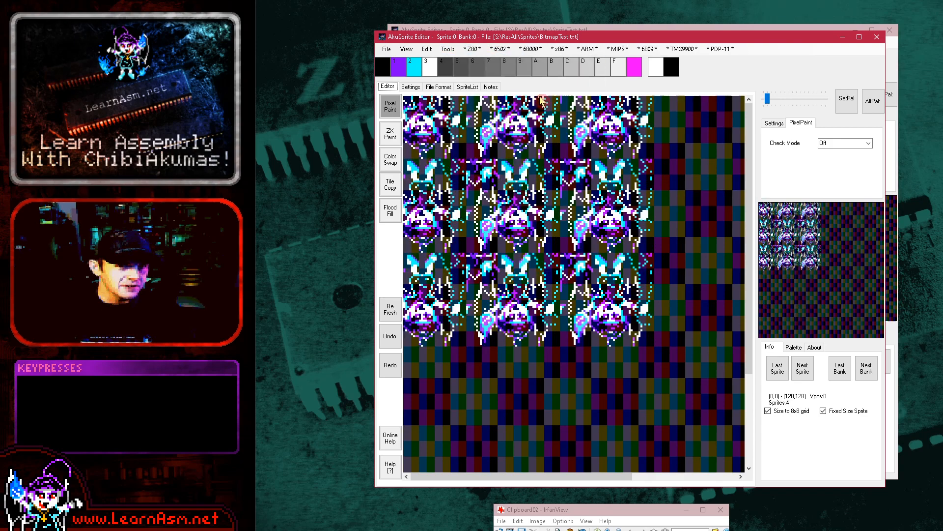
- Shift the pixels of sprite 0 down by 4
{"action": "left_click", "coordinate": [447, 49]}
{"action": "mouse_move", "coordinate": [473, 49]}
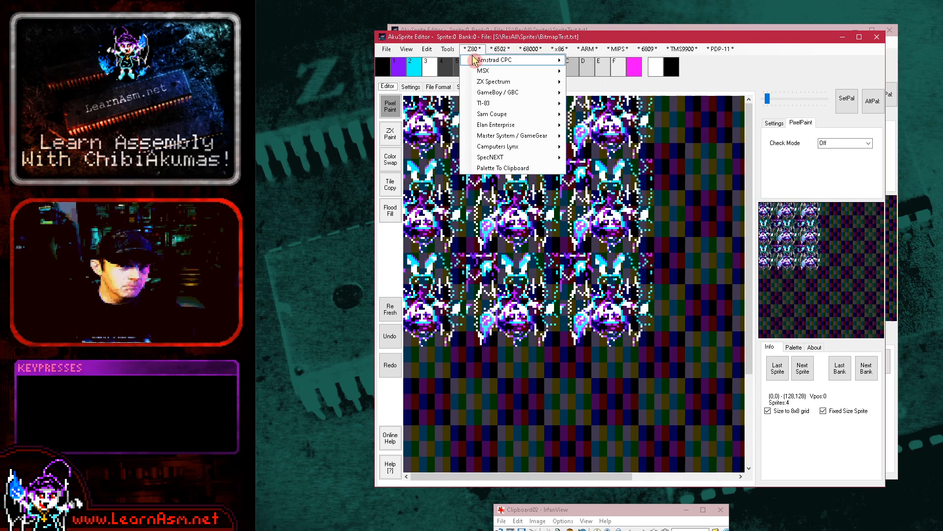
{"action": "mouse_move", "coordinate": [511, 61]}
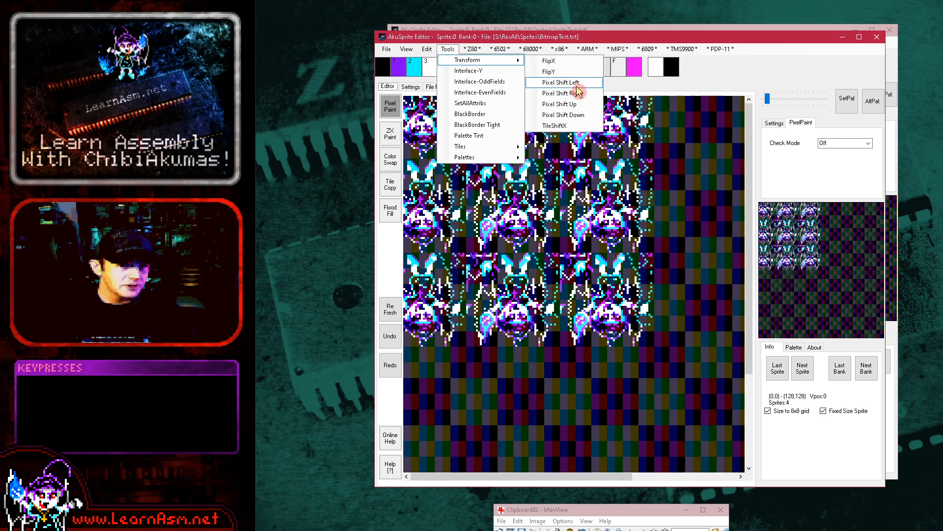
{"action": "left_click", "coordinate": [585, 115]}
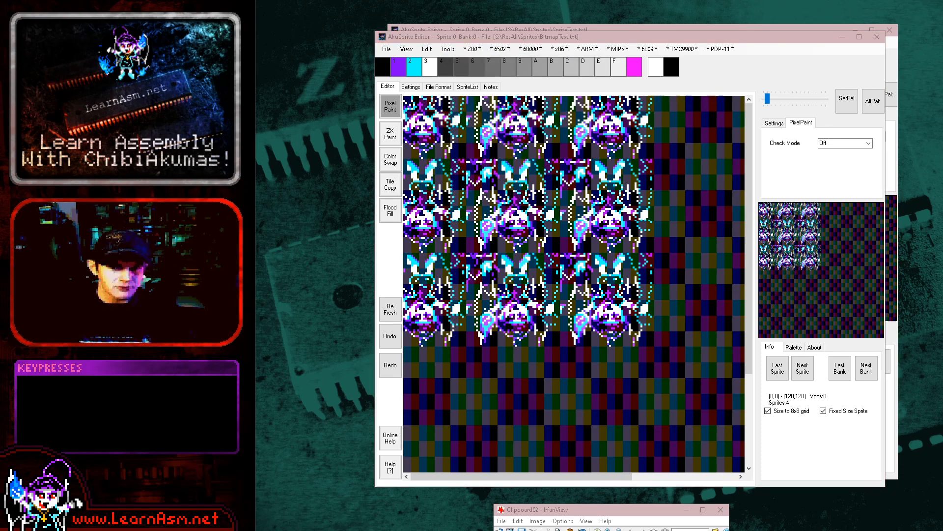
{"action": "type", "text": "4"}
{"action": "left_click", "coordinate": [566, 296]}
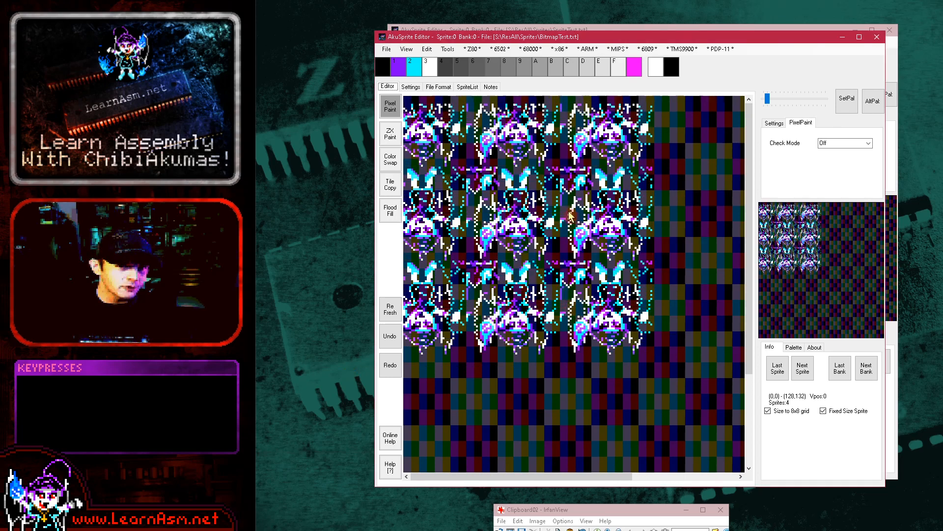
- Shift the pixels of sprite 0 right by 17
{"action": "left_click", "coordinate": [447, 49]}
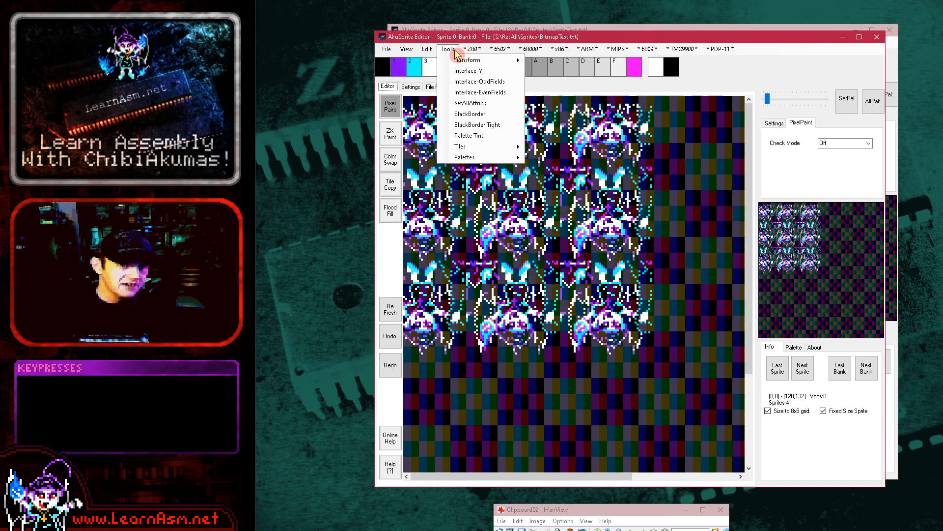
{"action": "mouse_move", "coordinate": [472, 61]}
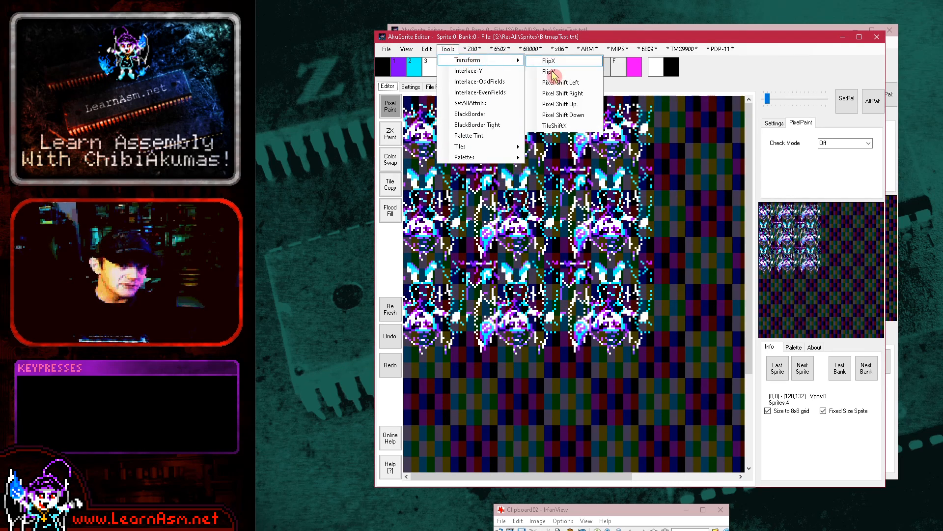
{"action": "left_click", "coordinate": [579, 93]}
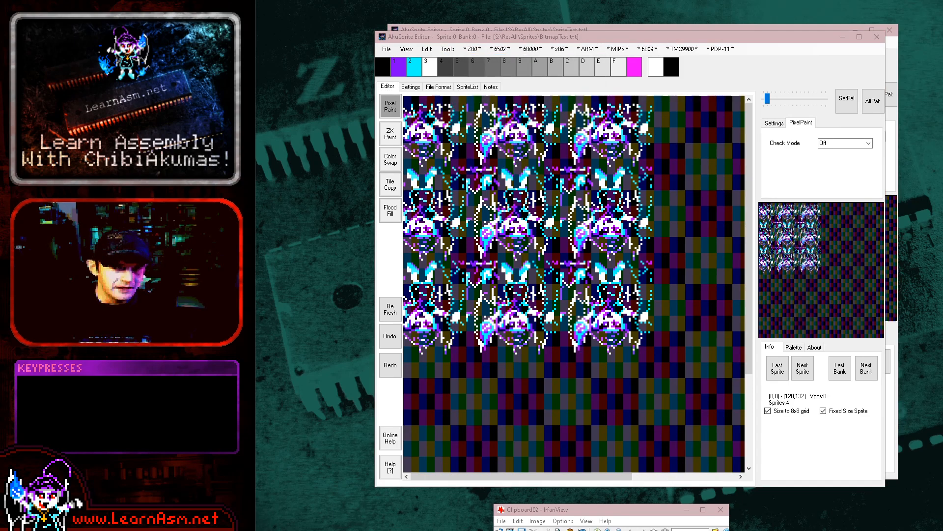
{"action": "type", "text": "17"}
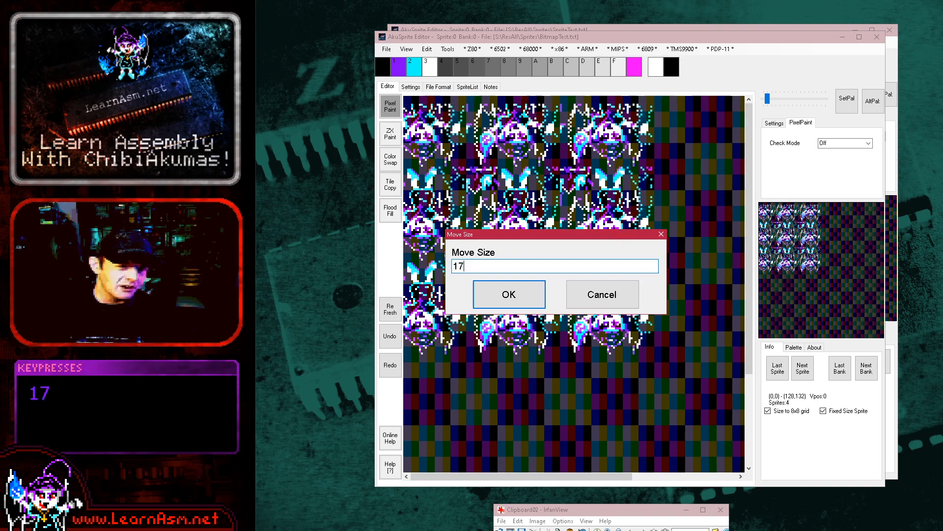
{"action": "key", "text": "Return"}
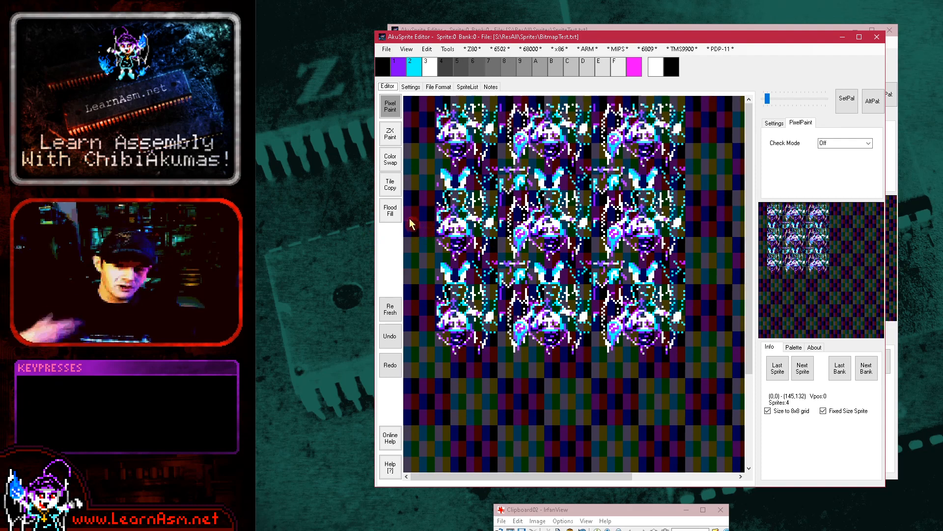
{"action": "left_click", "coordinate": [472, 49]}
{"action": "mouse_move", "coordinate": [489, 61]}
{"action": "mouse_move", "coordinate": [447, 50]}
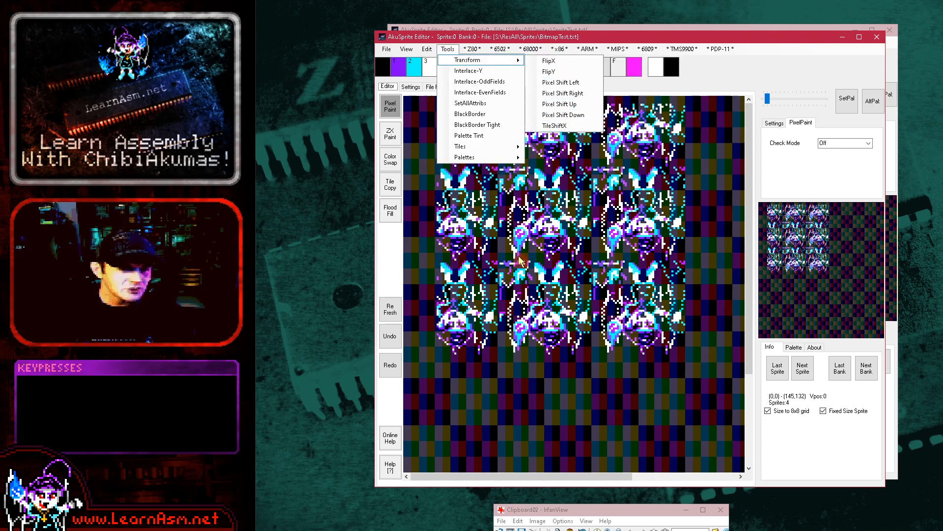
- Paint a purple scribble at the far right edge of sprite 1's canvas and enable Fixed Size Sprite for it
{"action": "left_click", "coordinate": [803, 368]}
{"action": "left_click", "coordinate": [802, 369]}
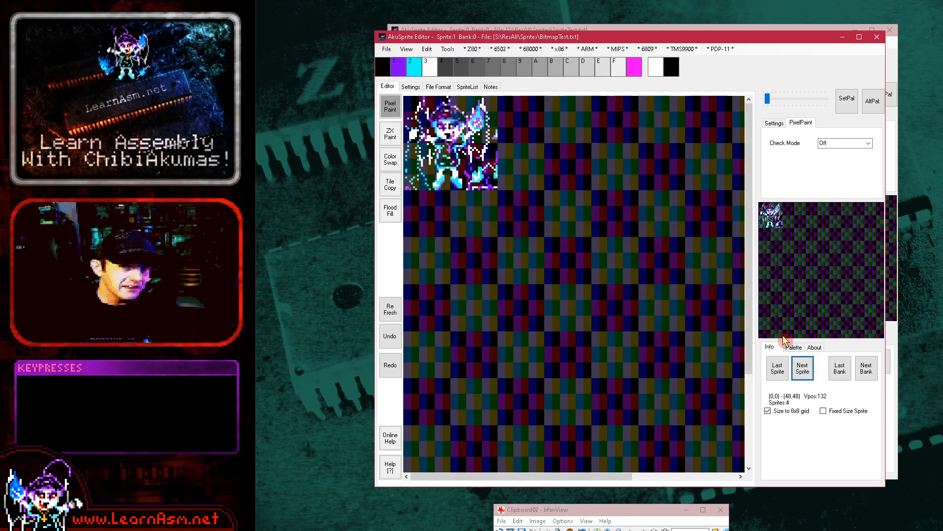
{"action": "left_click_drag", "start_coordinate": [503, 481], "coordinate": [693, 443]}
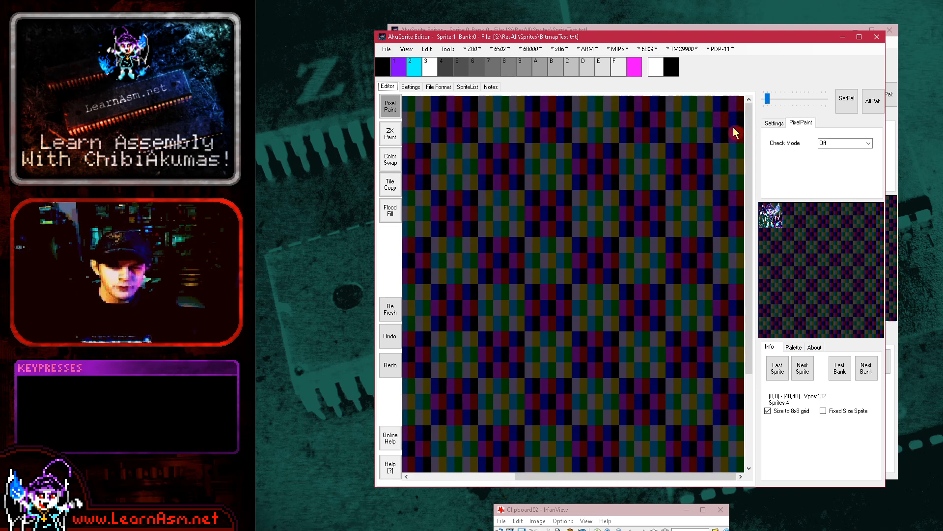
{"action": "mouse_move", "coordinate": [742, 125]}
{"action": "left_mouse_down"}
{"action": "mouse_move", "coordinate": [736, 105]}
{"action": "mouse_move", "coordinate": [733, 151]}
{"action": "left_mouse_up"}
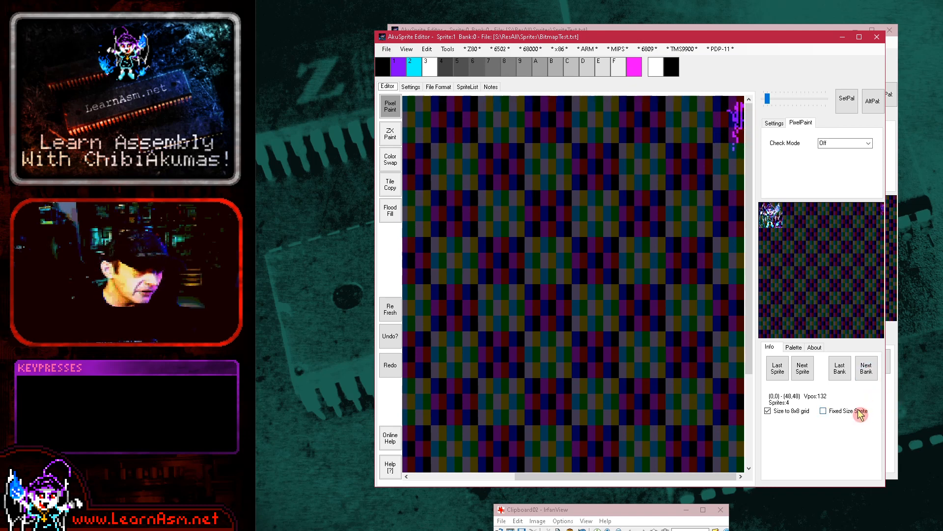
{"action": "left_click", "coordinate": [823, 411]}
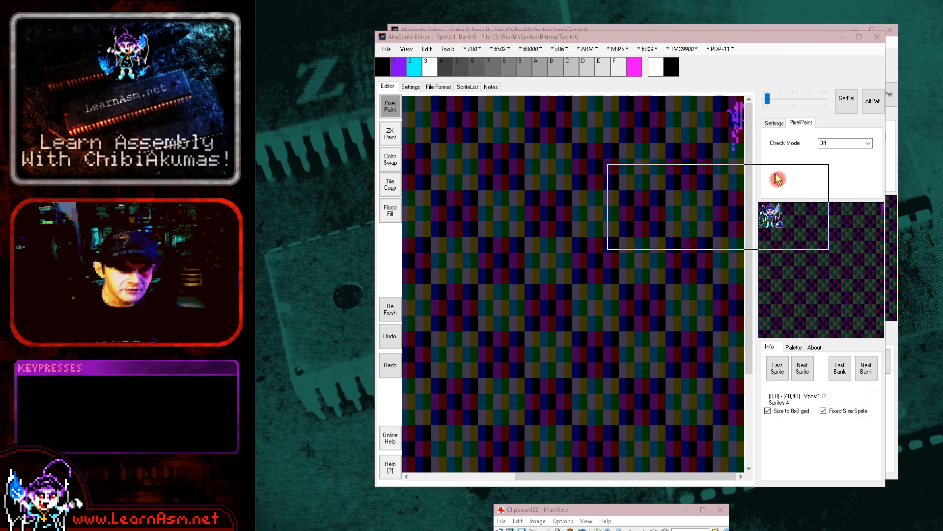
{"action": "left_click", "coordinate": [689, 212]}
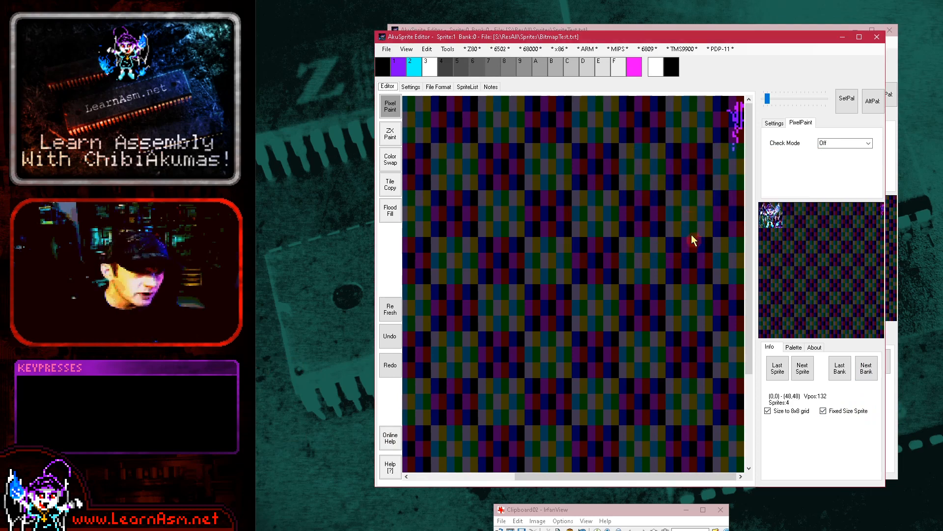
- Shift the tiles of sprite 1 horizontally by 8 with TileShiftX and check both ends of the canvas
{"action": "left_click", "coordinate": [447, 48]}
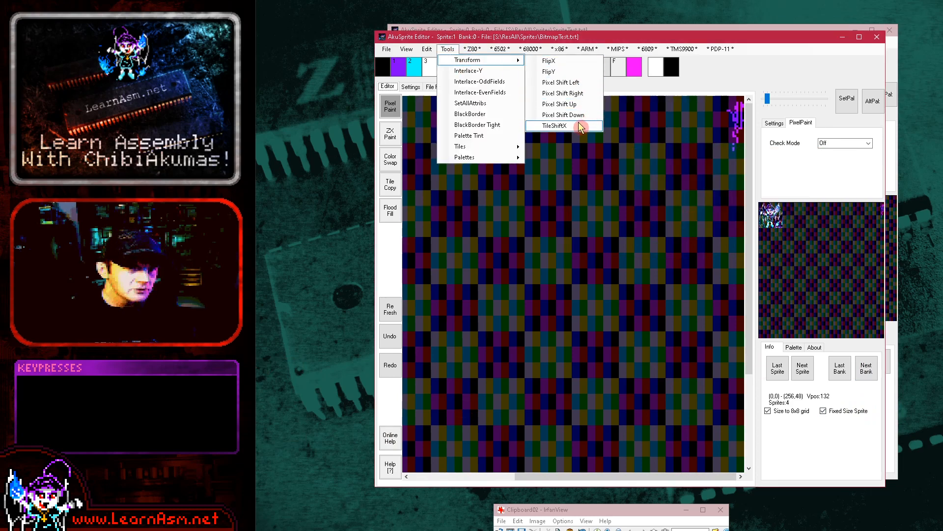
{"action": "left_click", "coordinate": [579, 118]}
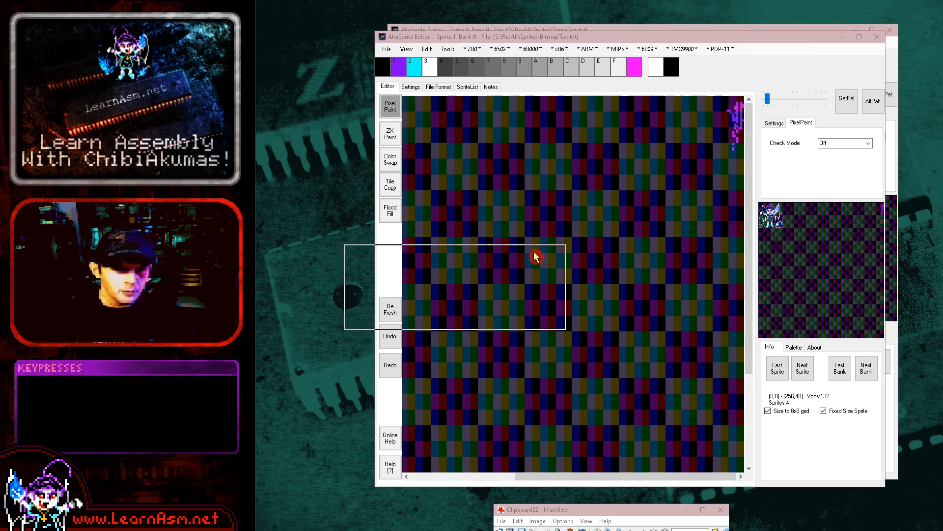
{"action": "type", "text": "8"}
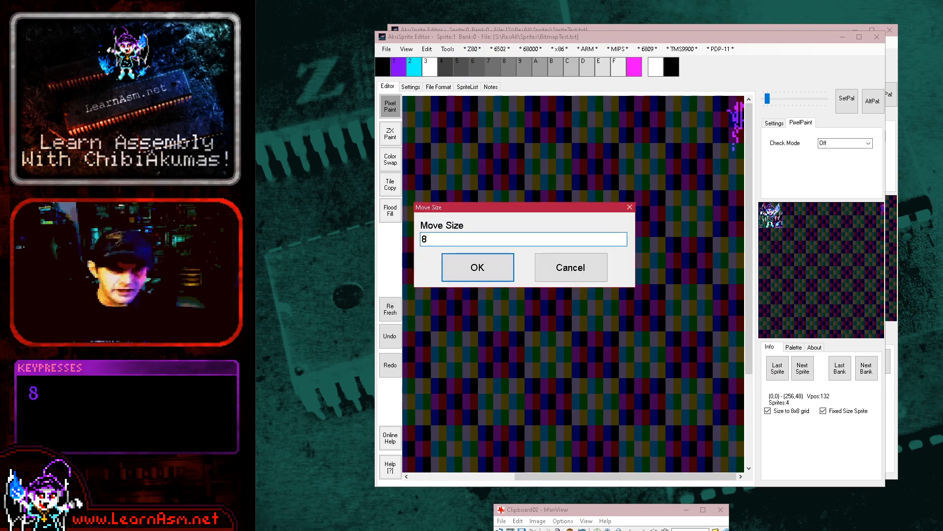
{"action": "key", "text": "Return"}
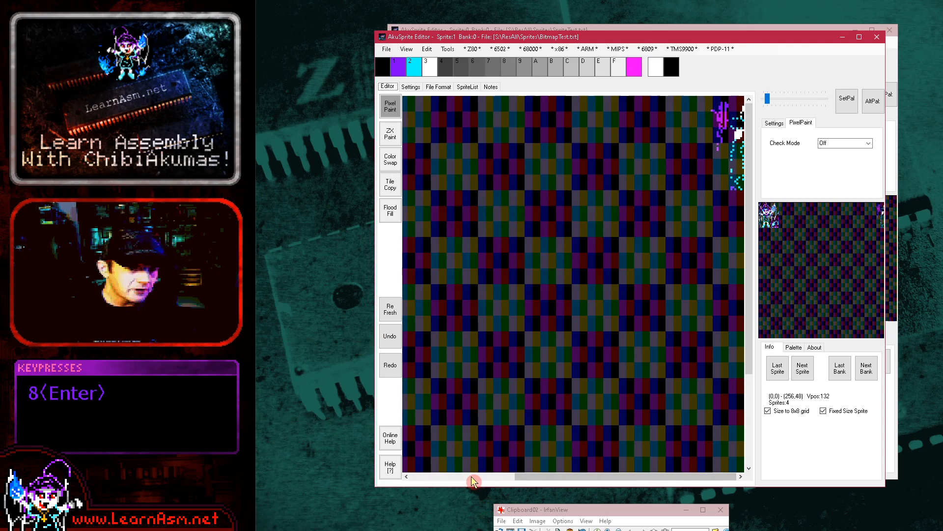
{"action": "left_click_drag", "start_coordinate": [590, 477], "coordinate": [472, 452]}
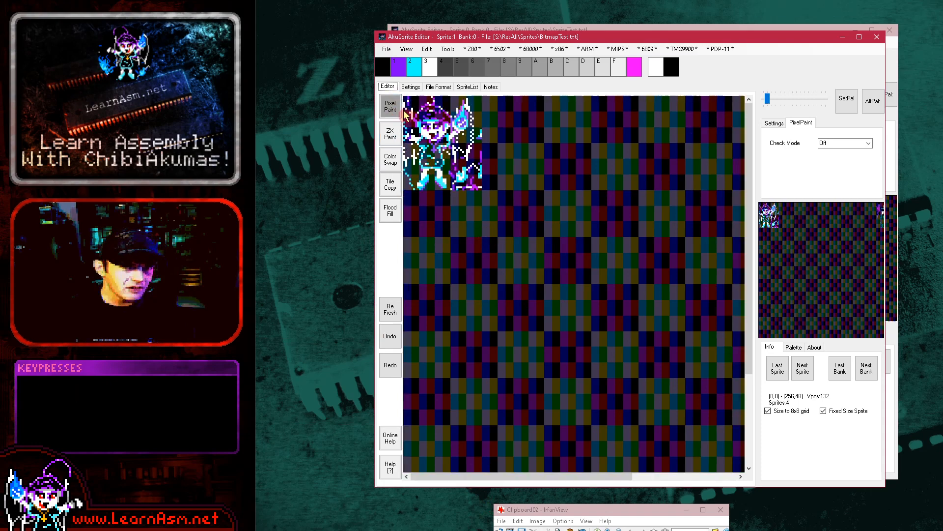
{"action": "left_click", "coordinate": [694, 476]}
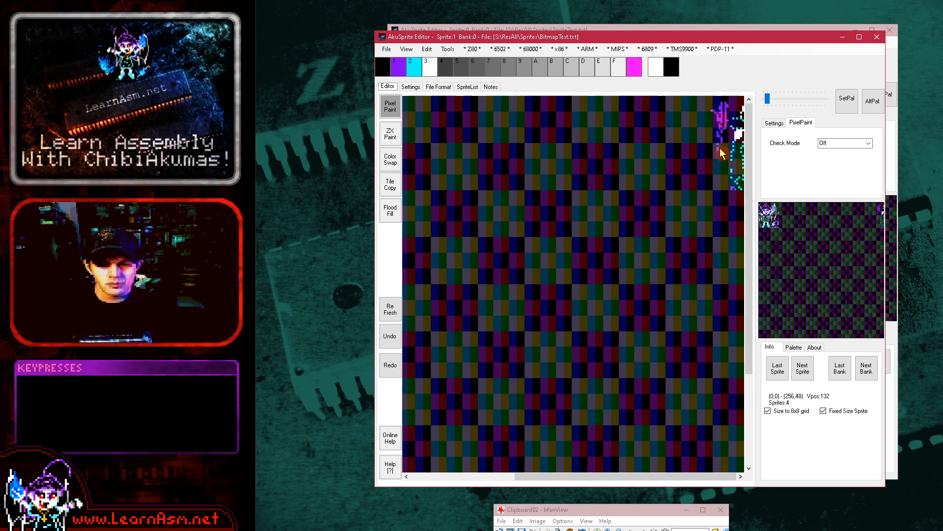
- Switch to sprite 2 and apply the Interlace-Y tool to it
{"action": "left_click", "coordinate": [448, 49]}
{"action": "mouse_move", "coordinate": [460, 61]}
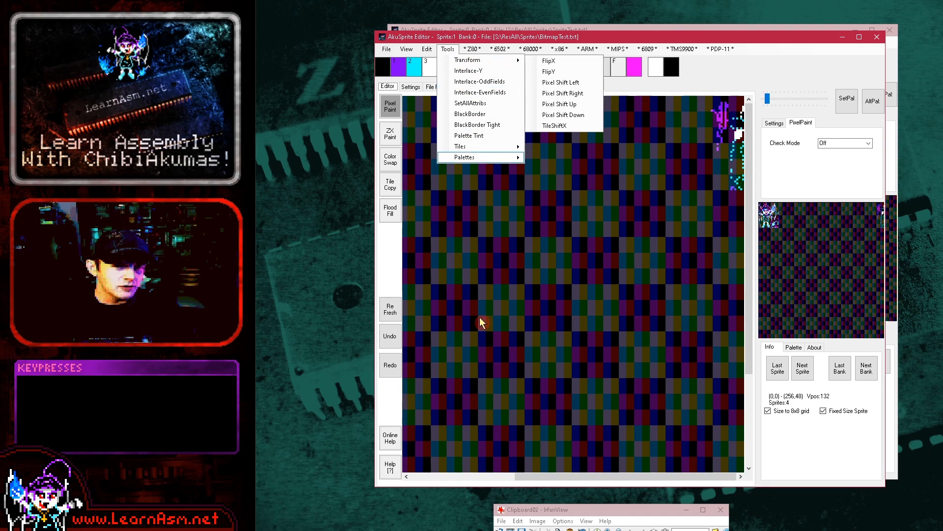
{"action": "left_click", "coordinate": [793, 373]}
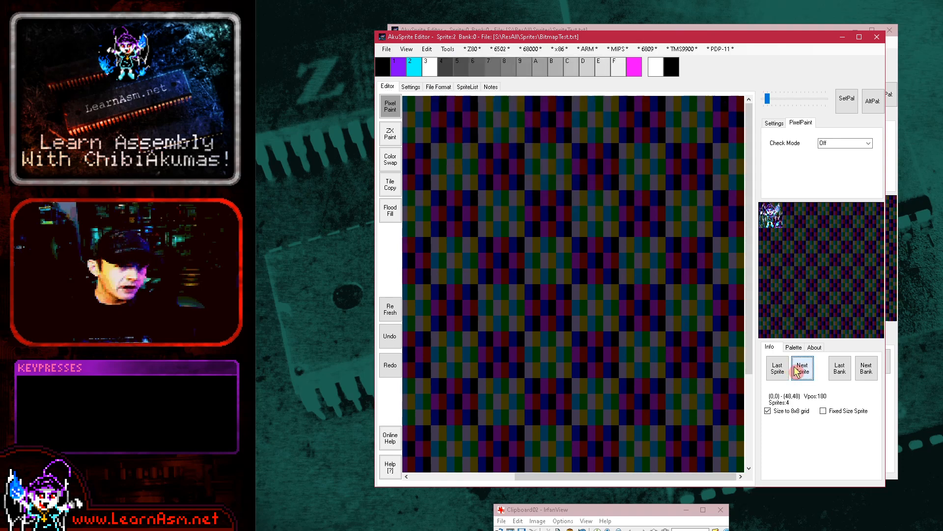
{"action": "left_click", "coordinate": [448, 49]}
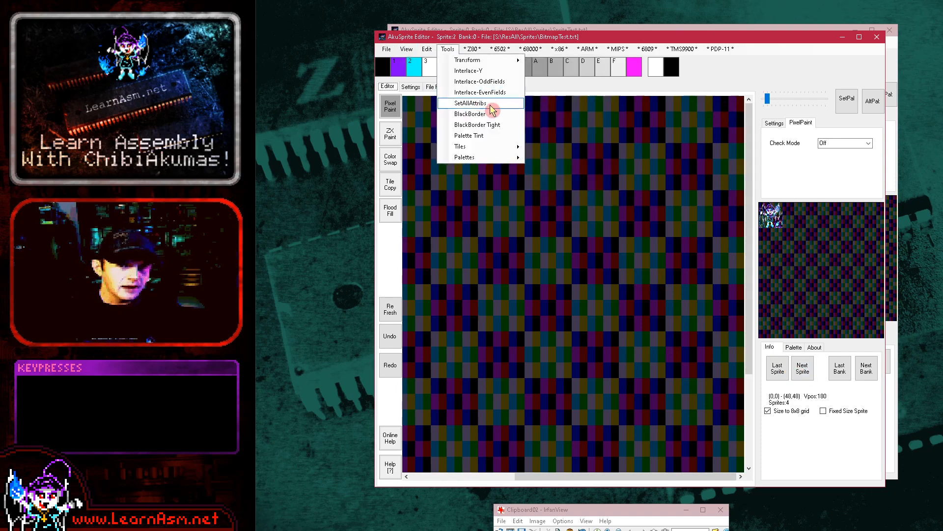
{"action": "left_click", "coordinate": [508, 73]}
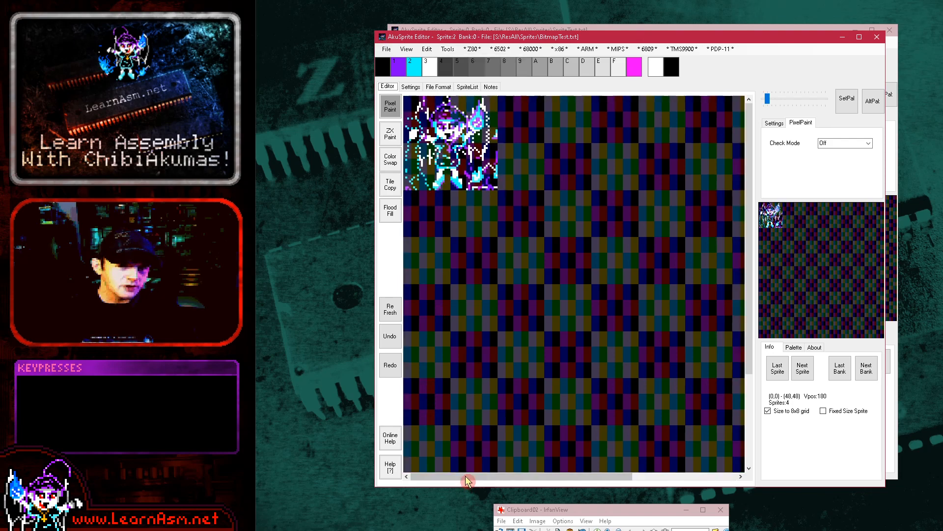
{"action": "left_click", "coordinate": [472, 49]}
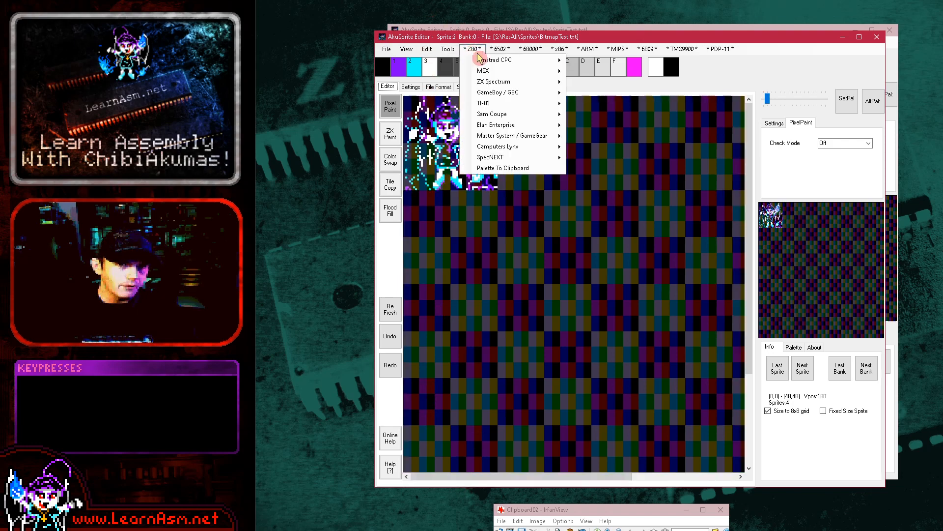
{"action": "mouse_move", "coordinate": [448, 49]}
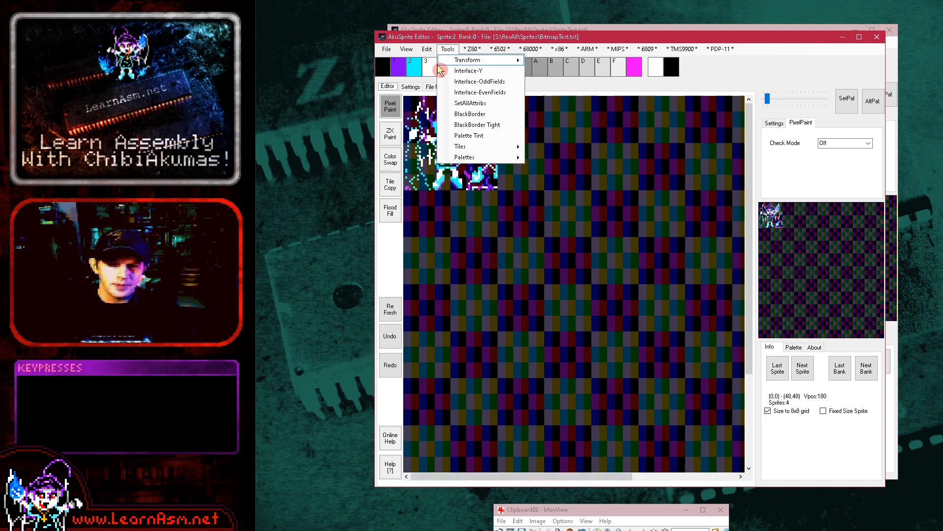
{"action": "mouse_move", "coordinate": [437, 64]}
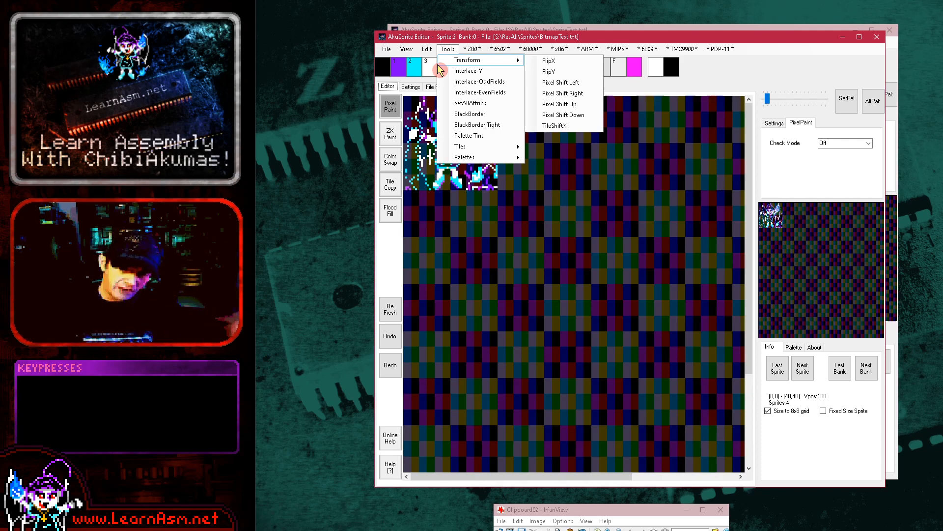
{"action": "left_click", "coordinate": [448, 49]}
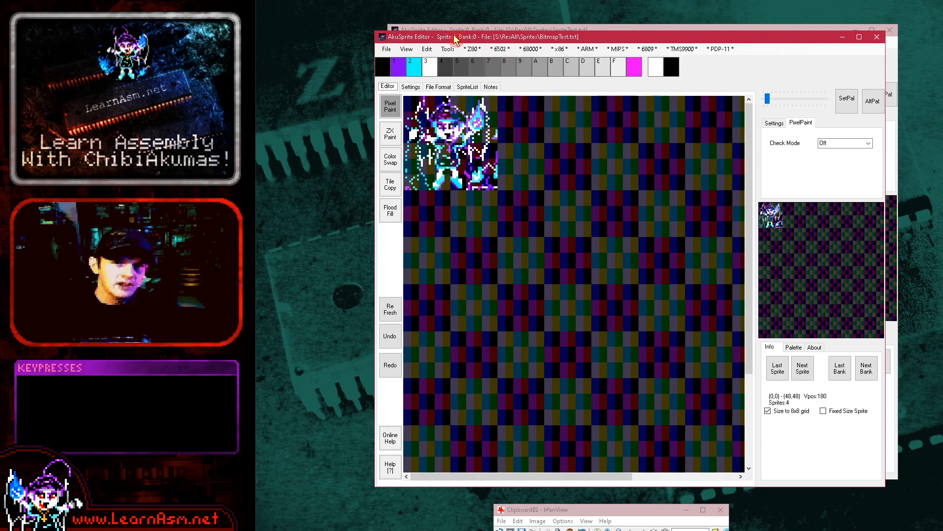
{"action": "left_click", "coordinate": [445, 49]}
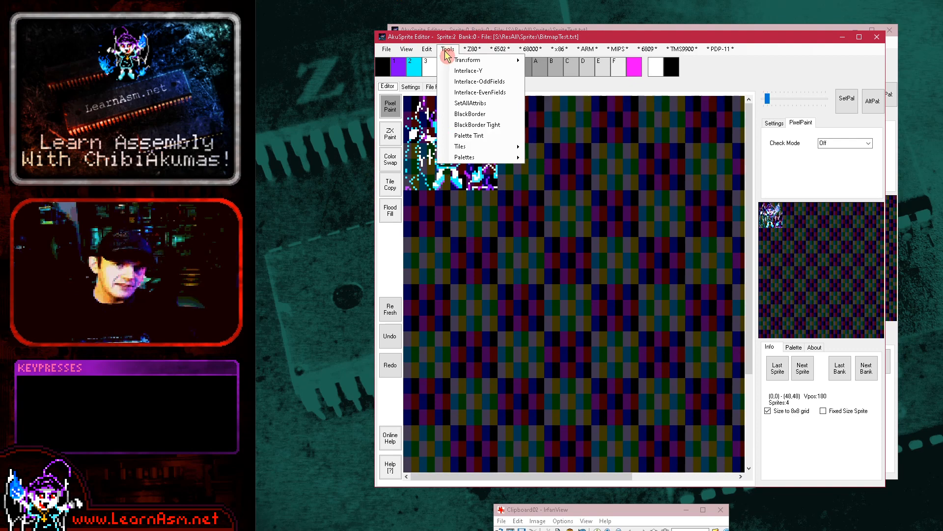
{"action": "left_click", "coordinate": [492, 70]}
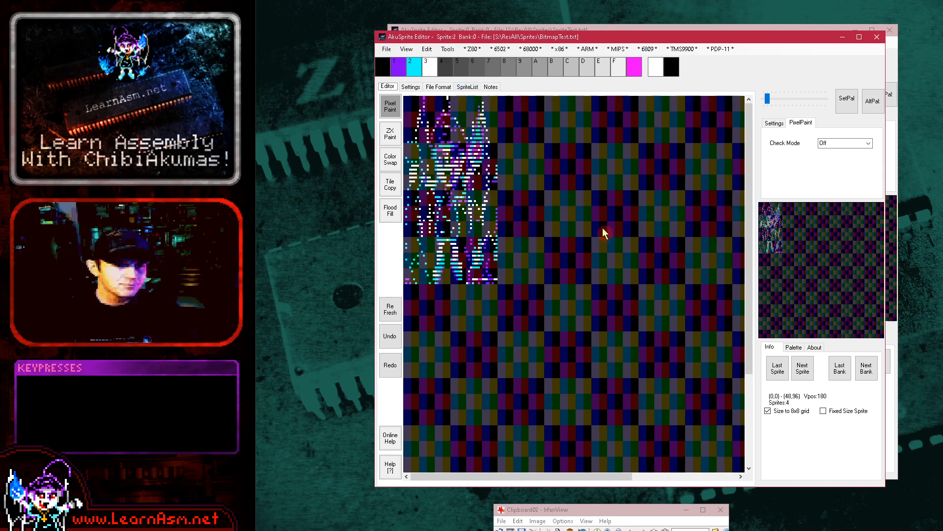
{"action": "left_click", "coordinate": [802, 369]}
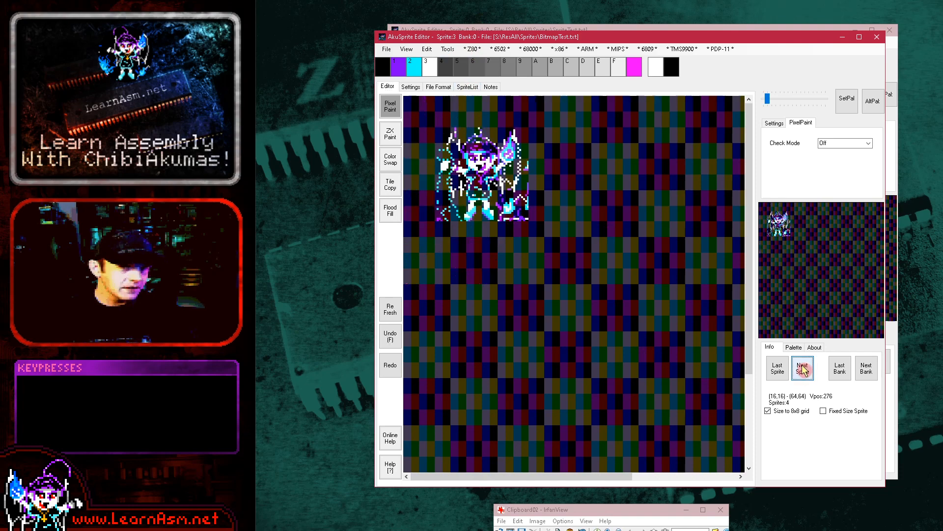
{"action": "left_click", "coordinate": [777, 372]}
{"action": "key", "text": "ctrl+z"}
{"action": "key", "text": "ctrl+v"}
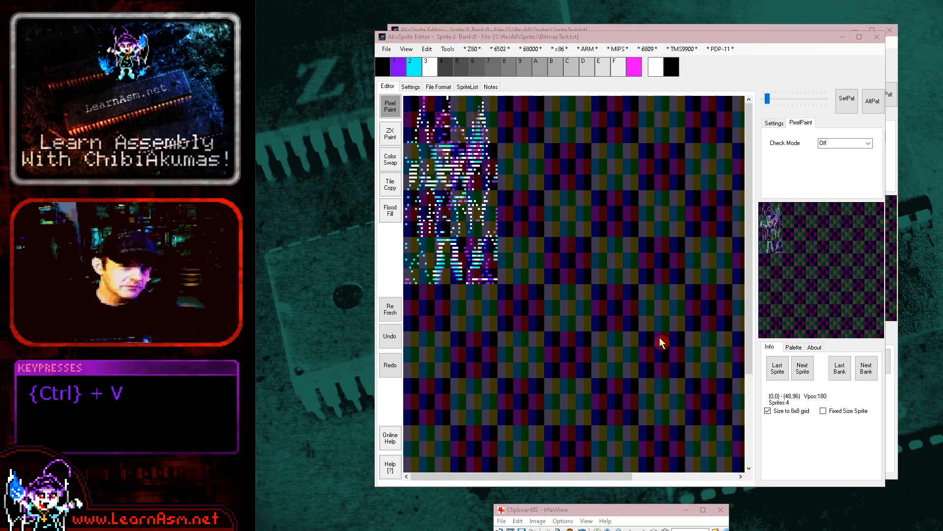
{"action": "key", "text": "Escape"}
- Discard the sprite edits by reloading the recent file BitmapTest.txt
{"action": "left_click", "coordinate": [386, 50]}
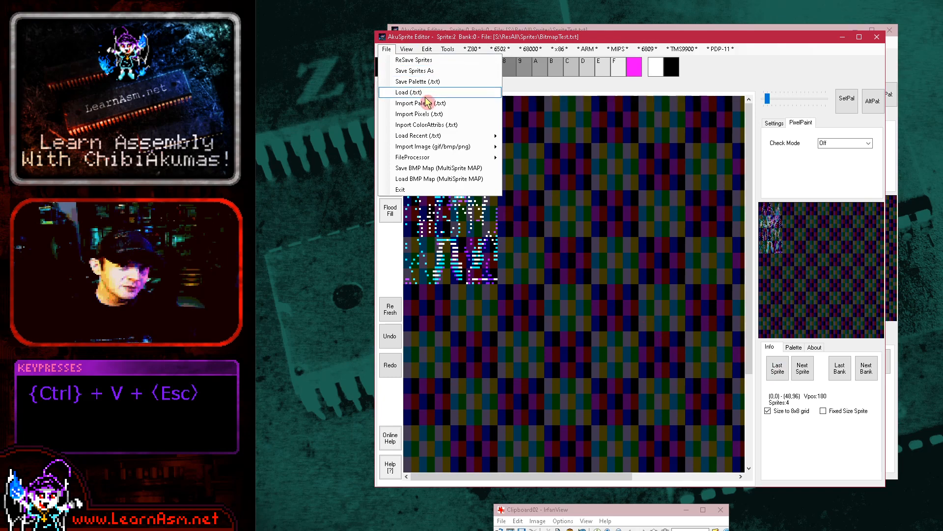
{"action": "mouse_move", "coordinate": [467, 136]}
{"action": "left_click", "coordinate": [557, 137]}
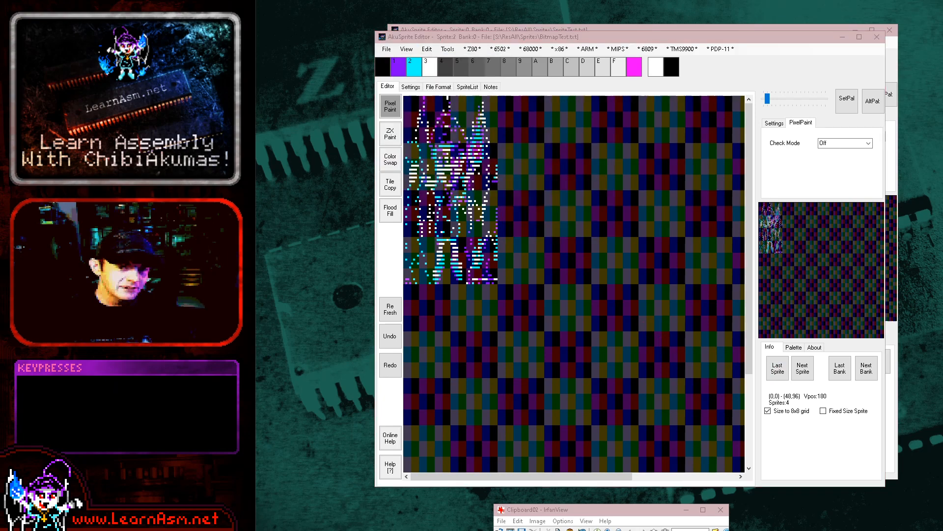
- Apply Interlace-OddFields to sprite 0, and discard the result by reloading BitmapTest.txt
{"action": "left_click", "coordinate": [448, 49]}
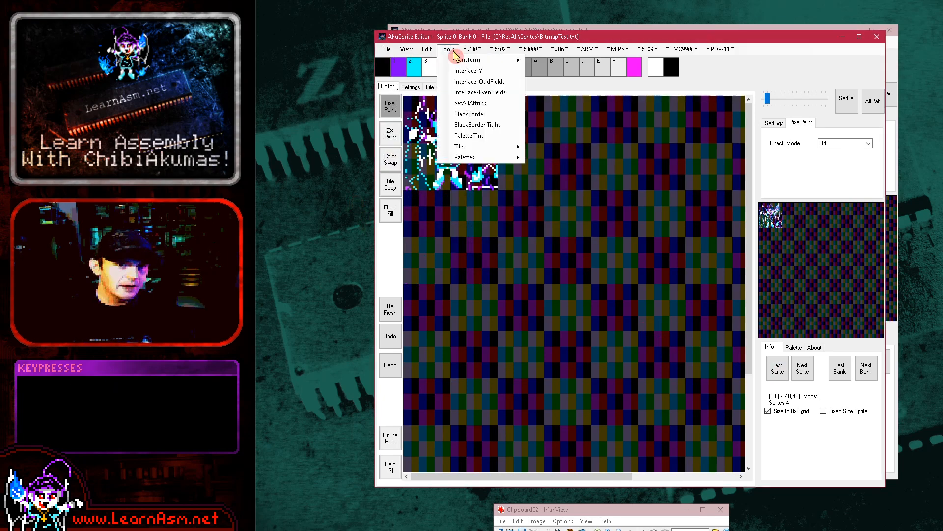
{"action": "left_click", "coordinate": [502, 87]}
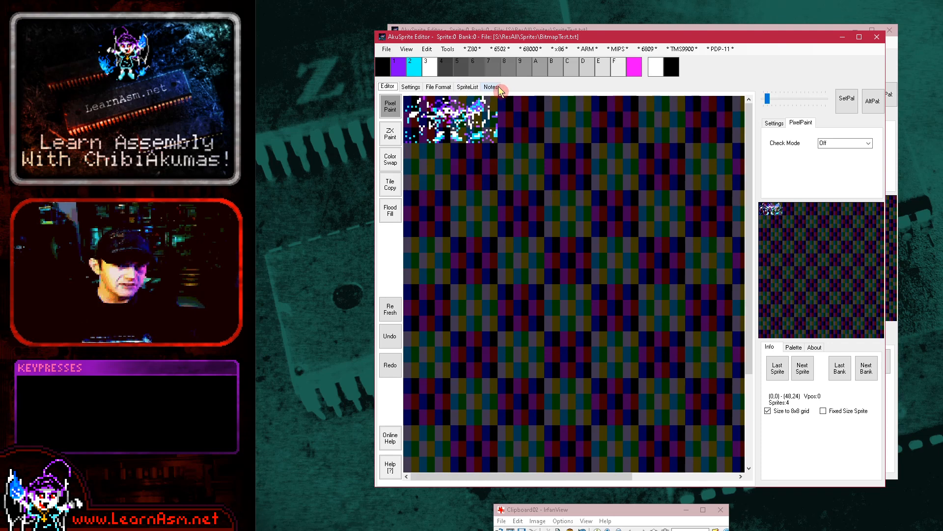
{"action": "key", "text": "ctrl+z"}
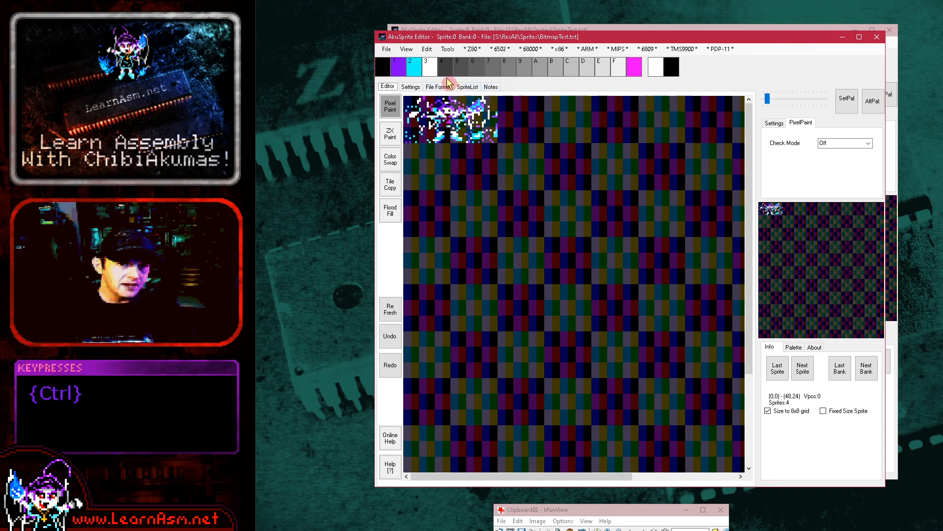
{"action": "left_click", "coordinate": [387, 49]}
{"action": "mouse_move", "coordinate": [454, 136]}
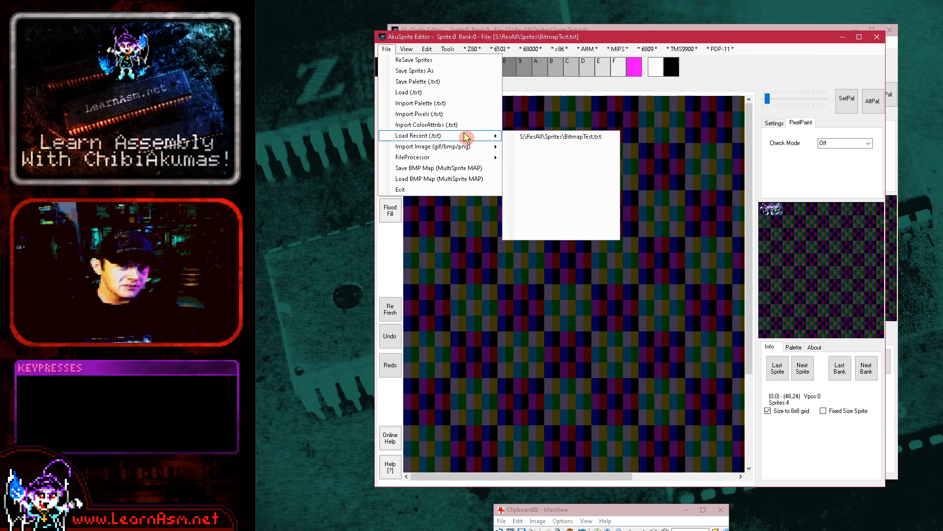
{"action": "left_click", "coordinate": [539, 144]}
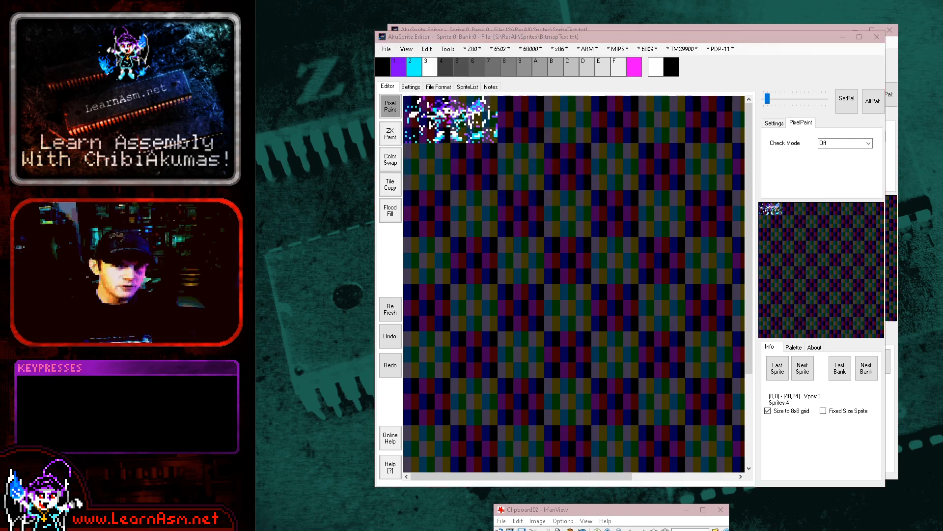
- Apply Interlace-EvenFields and SetAllAttribs to sprite 0
{"action": "left_click", "coordinate": [447, 50]}
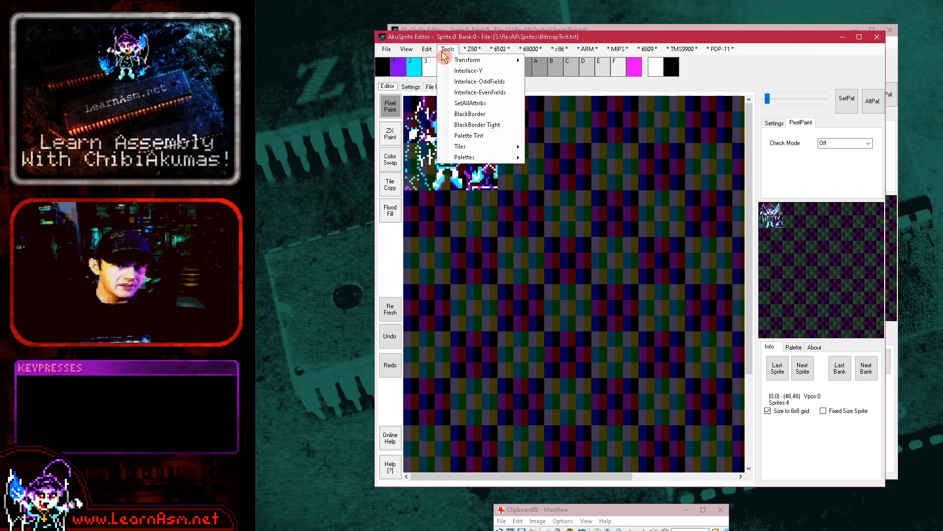
{"action": "left_click", "coordinate": [464, 94]}
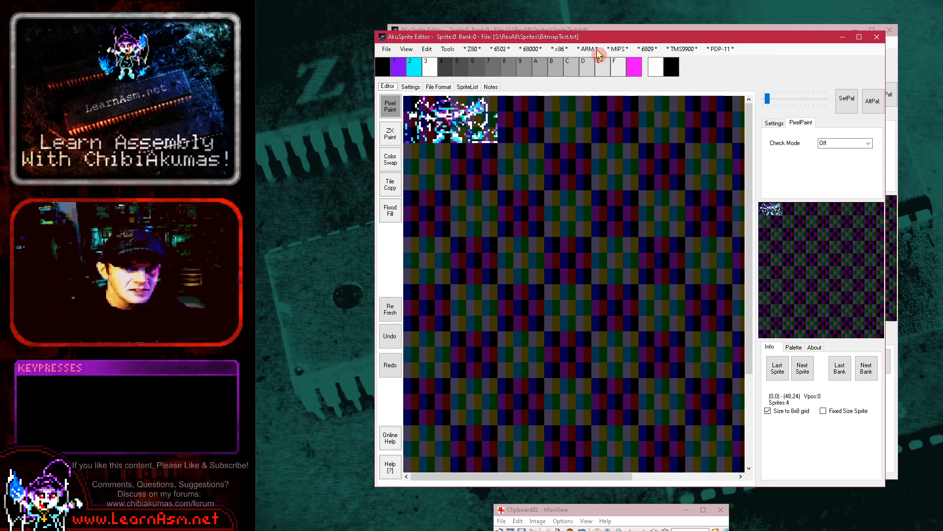
{"action": "left_click", "coordinate": [448, 49]}
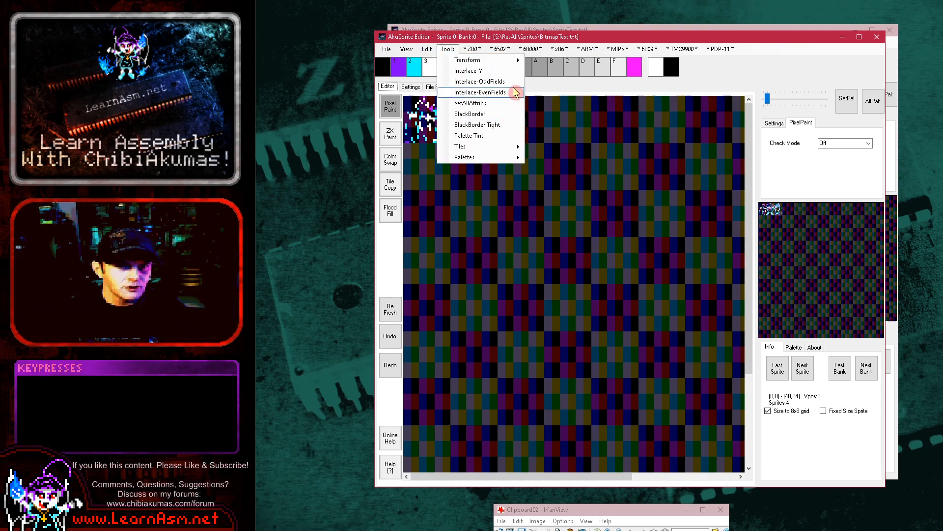
{"action": "left_click", "coordinate": [492, 102]}
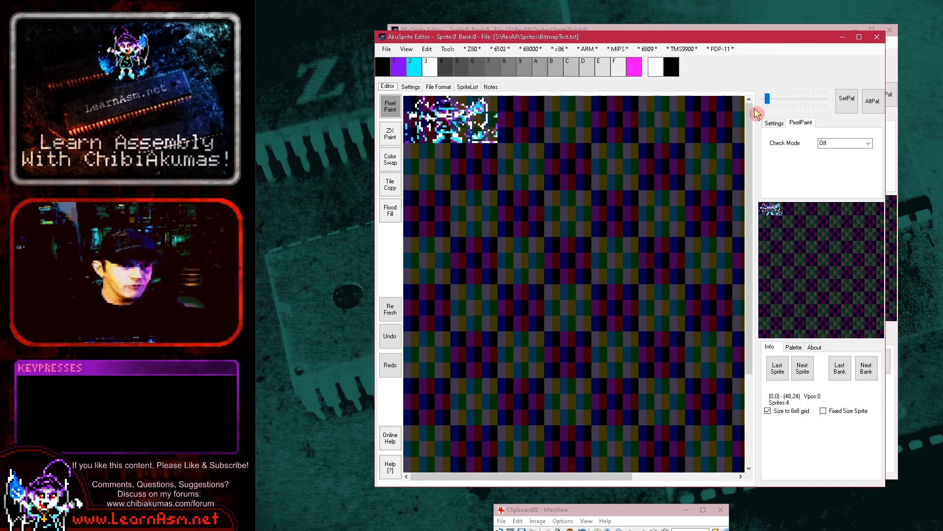
- Show the sprite settings of sprite 0 and look over the available editing tools
{"action": "left_click", "coordinate": [771, 122]}
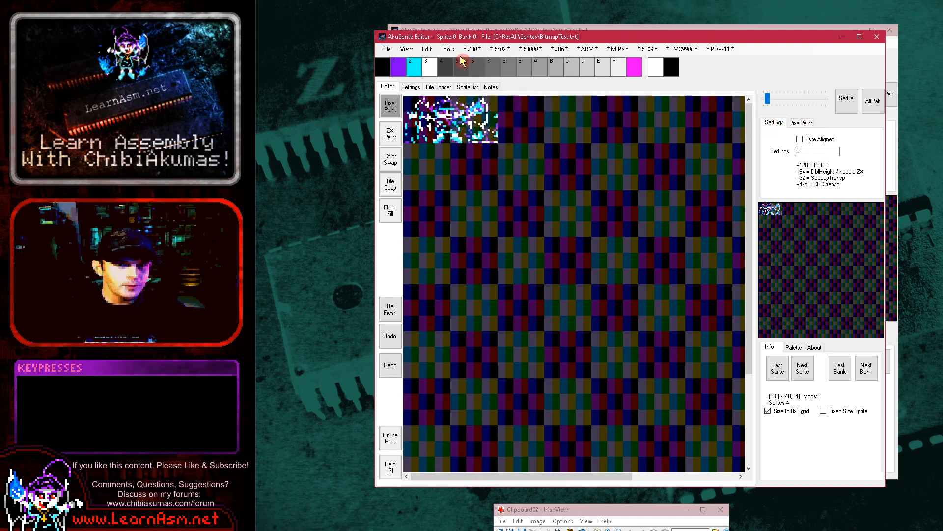
{"action": "left_click", "coordinate": [427, 49]}
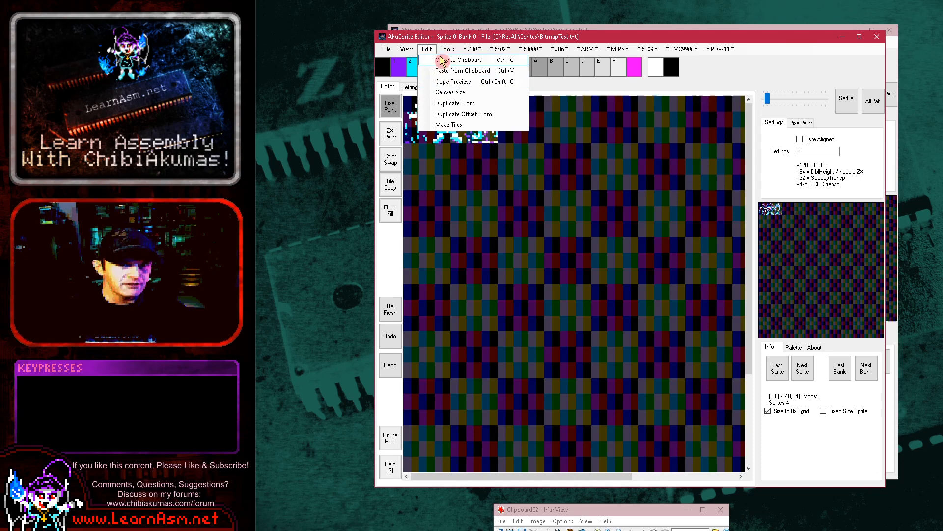
{"action": "left_click", "coordinate": [443, 60]}
{"action": "left_click", "coordinate": [443, 53]}
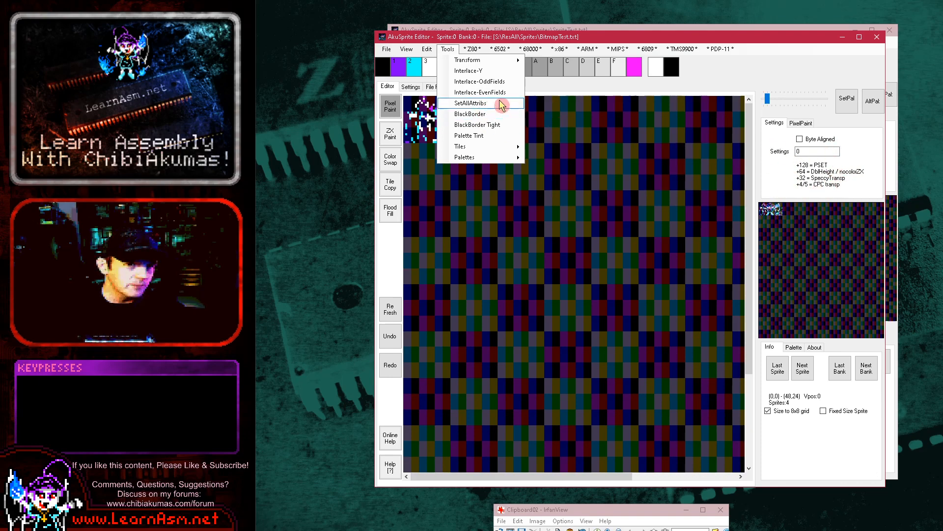
{"action": "left_click", "coordinate": [561, 134]}
- Restore the original sprite 0 by reloading the recent file BitmapTest.txt
{"action": "left_click", "coordinate": [386, 49]}
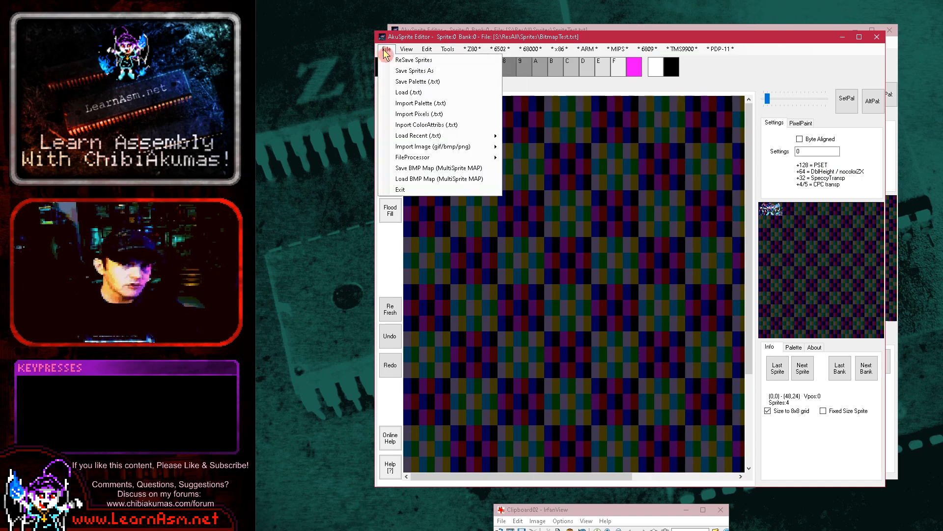
{"action": "mouse_move", "coordinate": [479, 136]}
{"action": "left_click", "coordinate": [540, 140]}
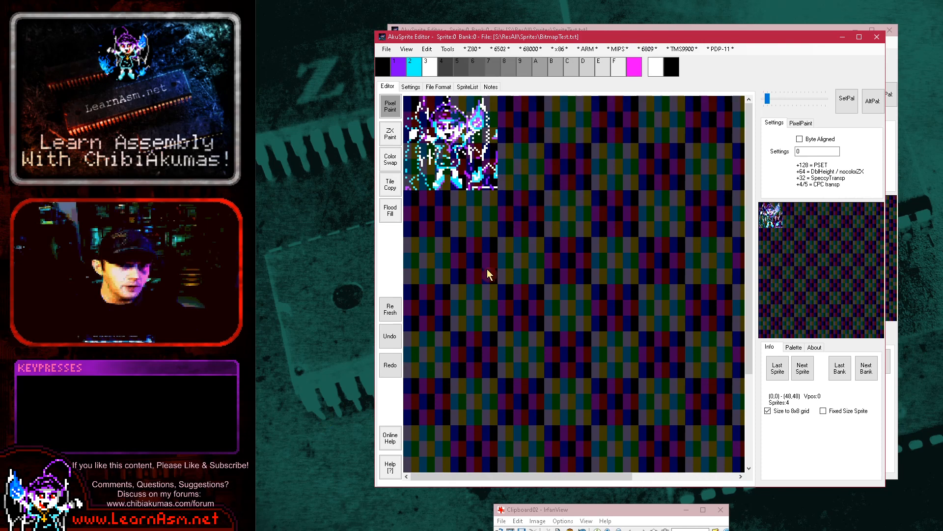
{"action": "left_click", "coordinate": [448, 49]}
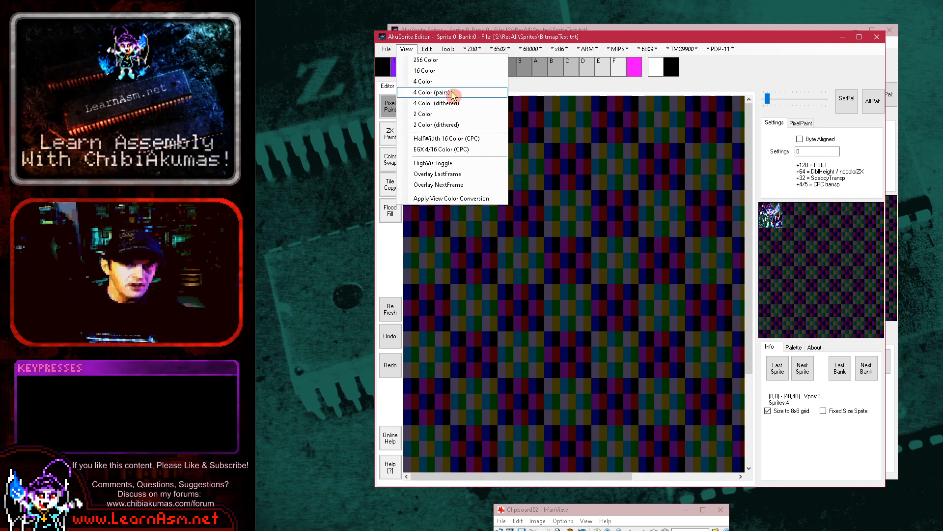
- Apply BlackBorder to sprite 0 and undo the result
{"action": "mouse_move", "coordinate": [428, 50]}
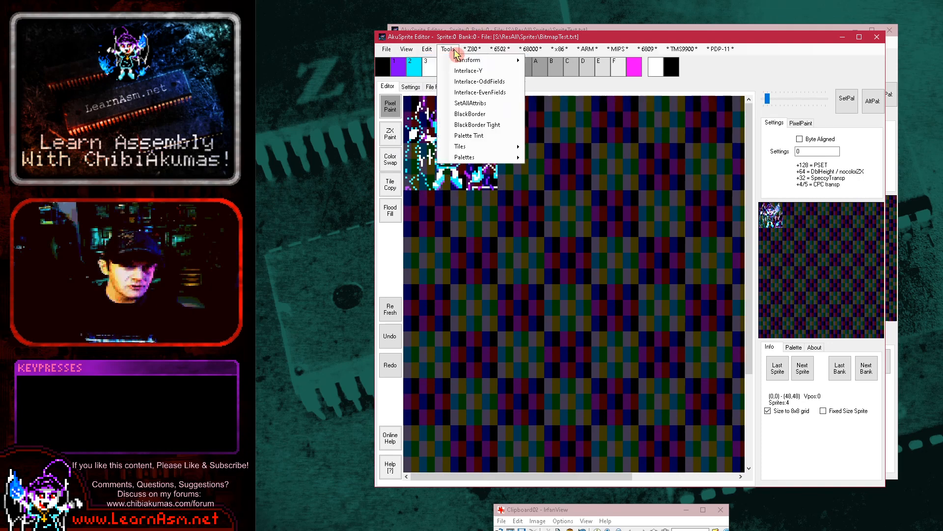
{"action": "left_click", "coordinate": [482, 115]}
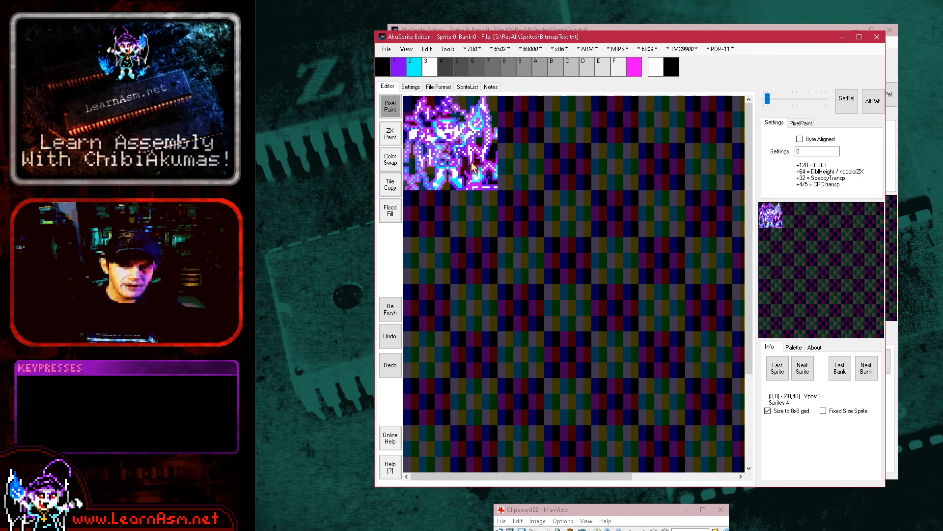
{"action": "key", "text": "ctrl+z"}
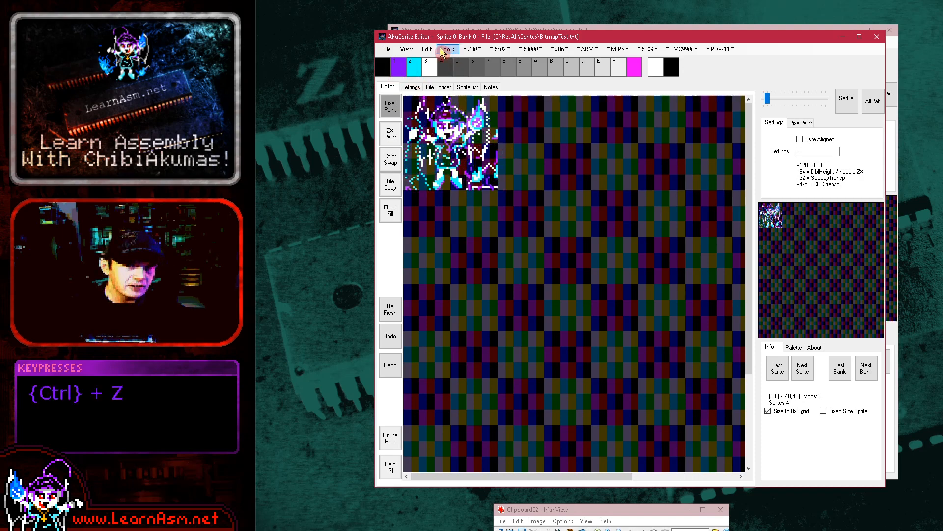
- Apply BlackBorder Tight to sprite 0 and undo the result
{"action": "left_click", "coordinate": [433, 51]}
{"action": "mouse_move", "coordinate": [447, 49]}
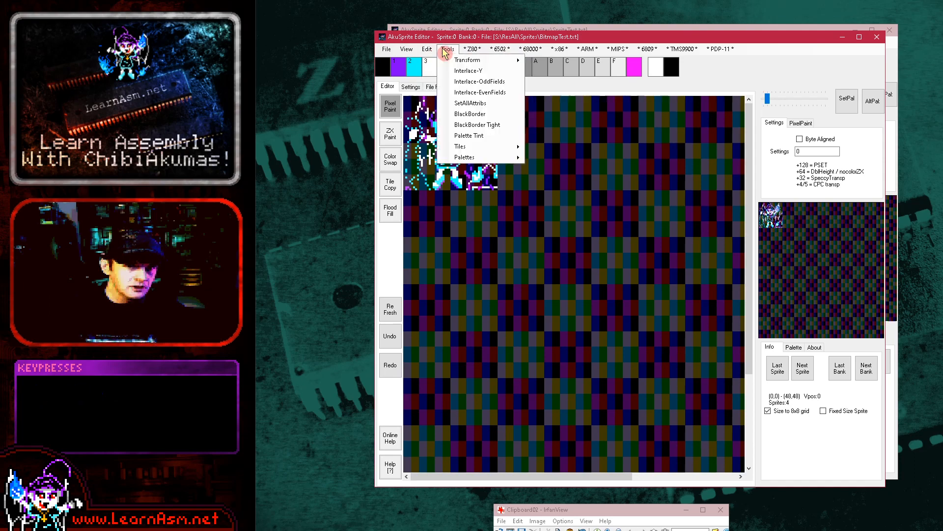
{"action": "left_click", "coordinate": [468, 135]}
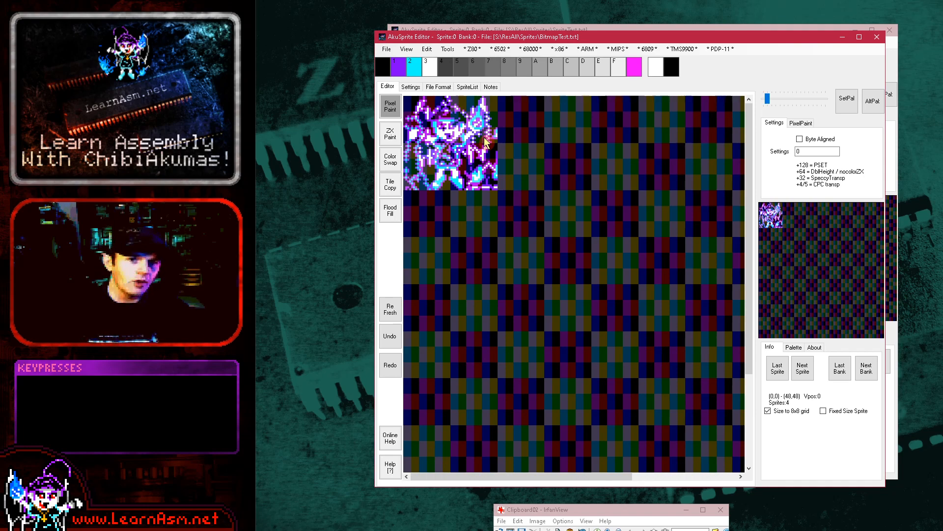
{"action": "key", "text": "ctrl+z"}
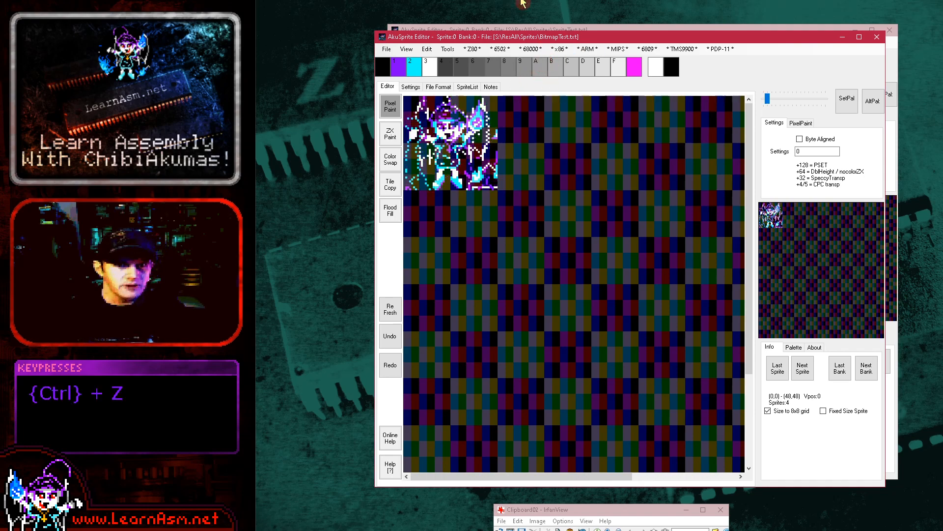
- Tint the palette with color 0,0,255 at strength .25 using Palette Tint, and refresh the sprite view
{"action": "left_click", "coordinate": [447, 49]}
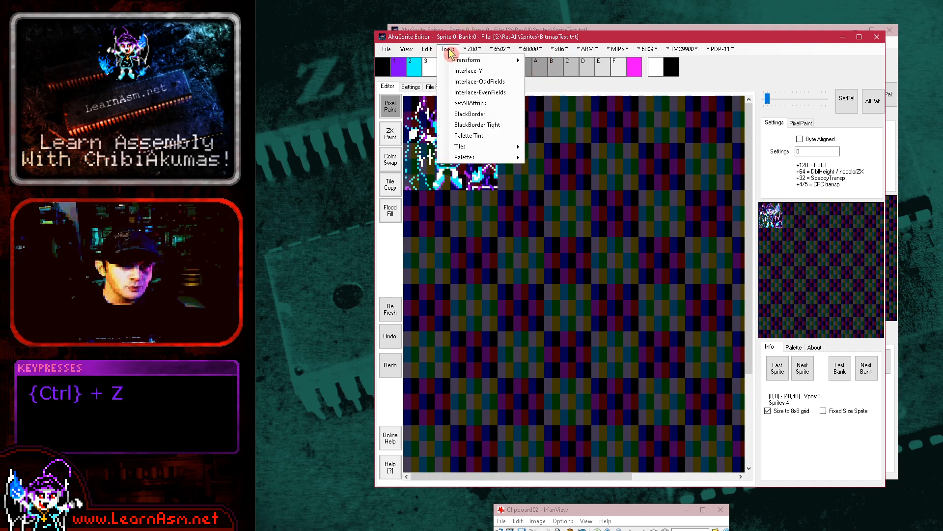
{"action": "left_click", "coordinate": [488, 142]}
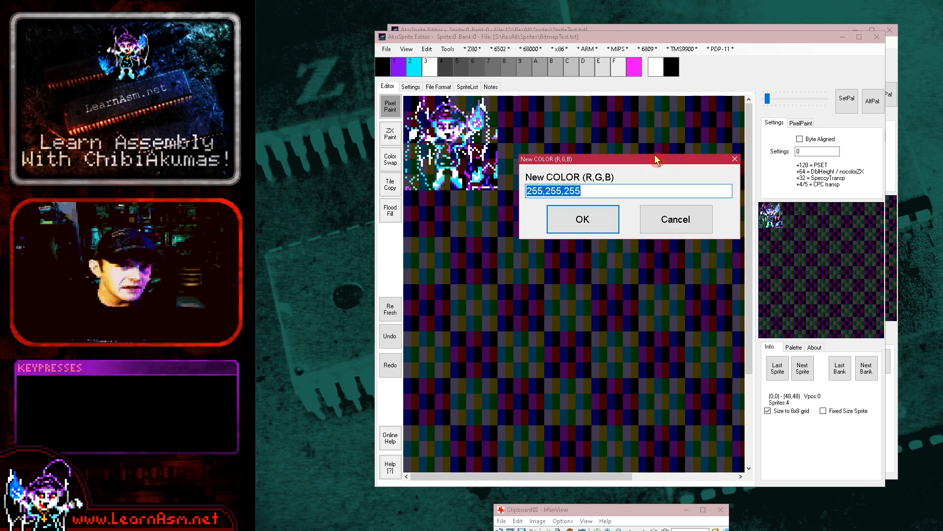
{"action": "type", "text": "0,0"}
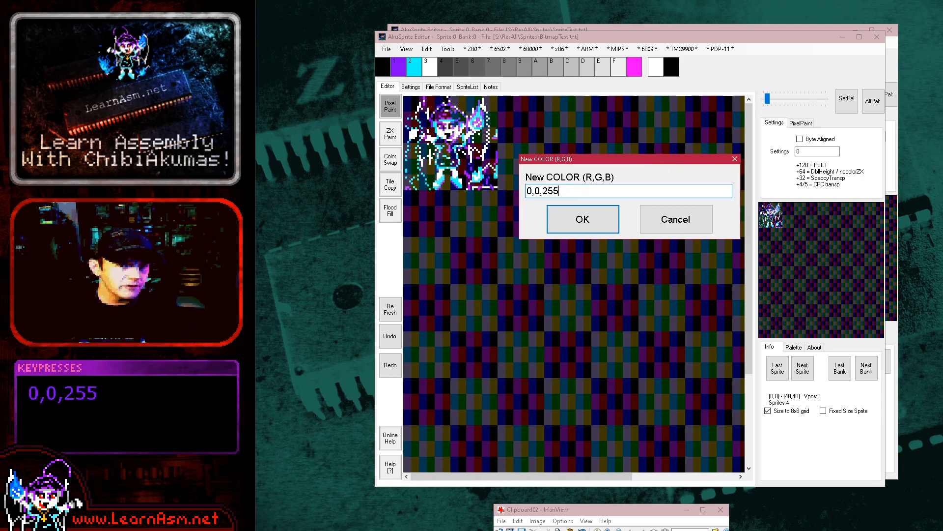
{"action": "key", "text": "Return"}
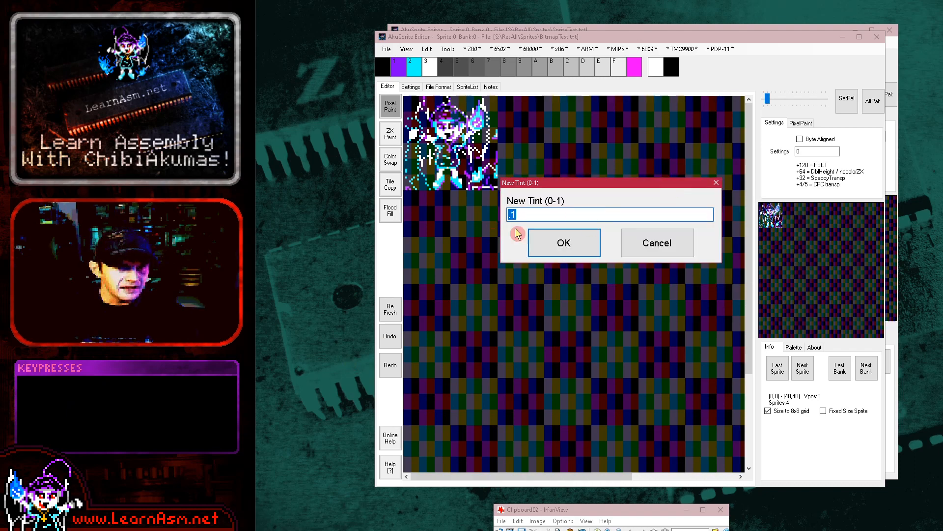
{"action": "type", "text": "."}
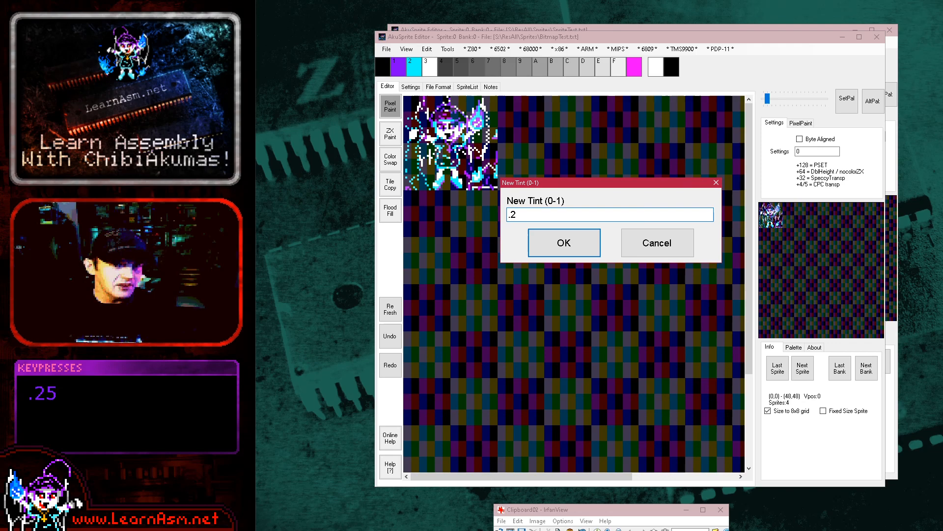
{"action": "key", "text": "Return"}
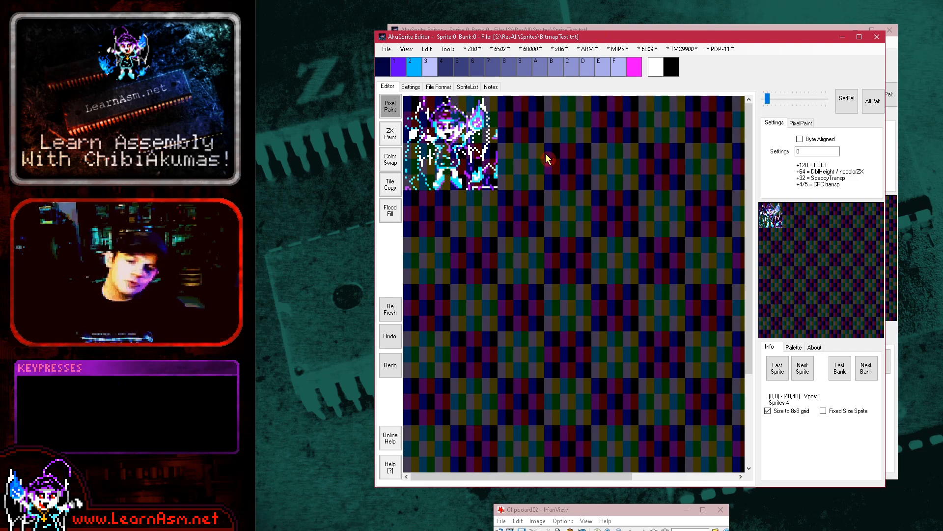
{"action": "left_click", "coordinate": [447, 49]}
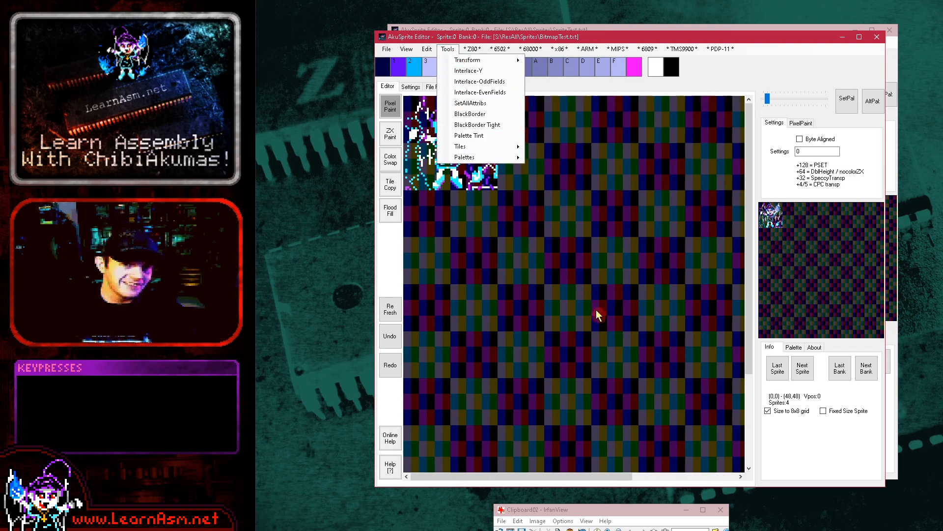
{"action": "left_click", "coordinate": [761, 77]}
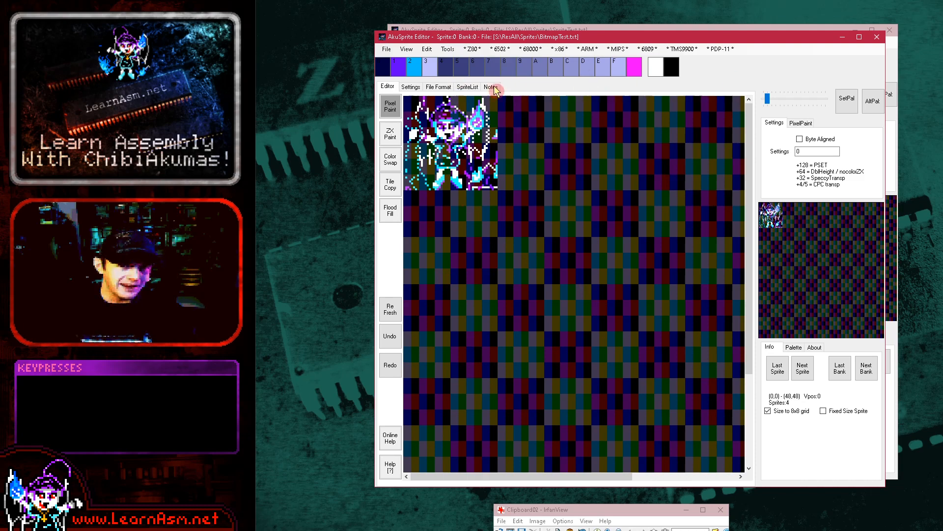
{"action": "left_click", "coordinate": [390, 309]}
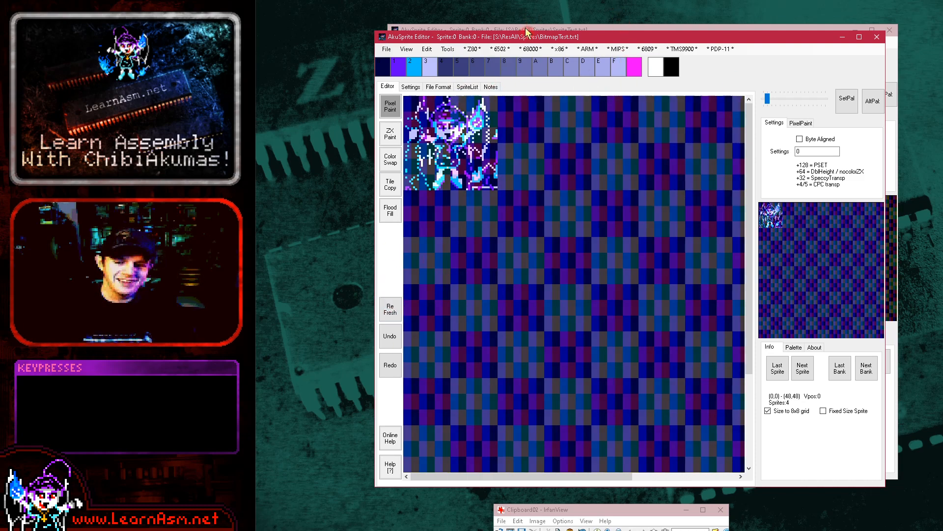
- Look over the Add Tiles, Clear + Add Tiles and Make Tiles commands and the Tile Copy tool's settings
{"action": "left_click", "coordinate": [448, 49]}
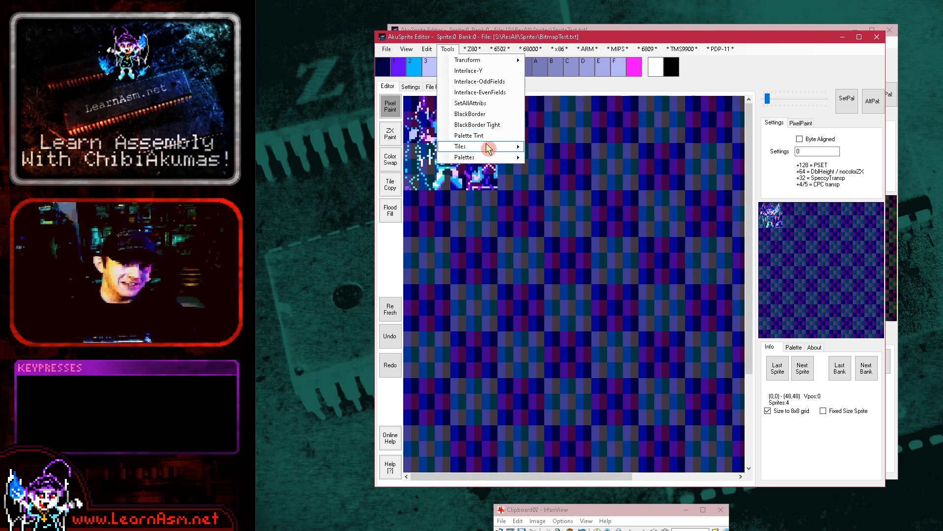
{"action": "mouse_move", "coordinate": [488, 148]}
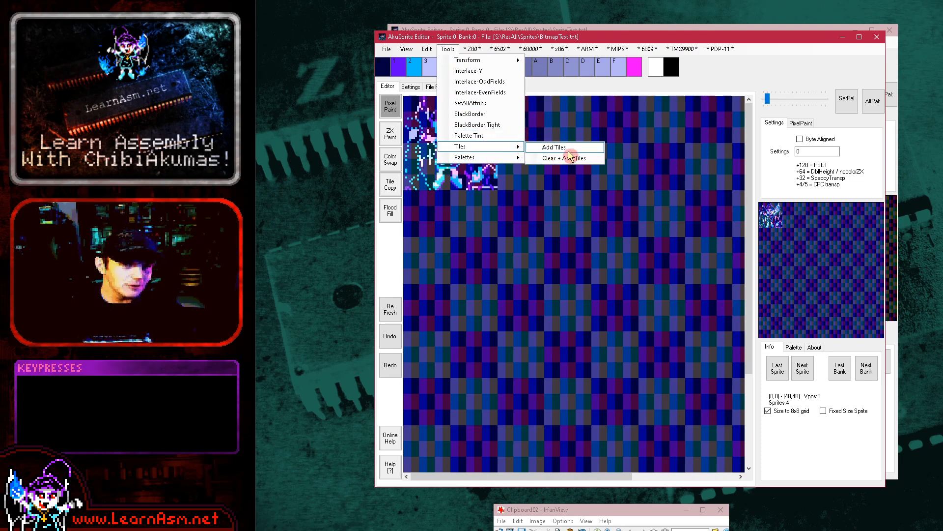
{"action": "left_click", "coordinate": [390, 184]}
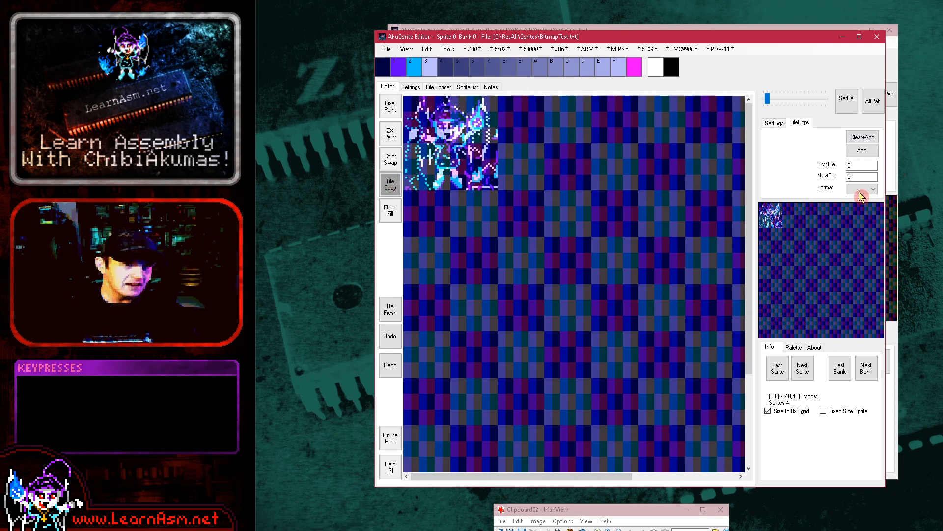
{"action": "left_click", "coordinate": [874, 147]}
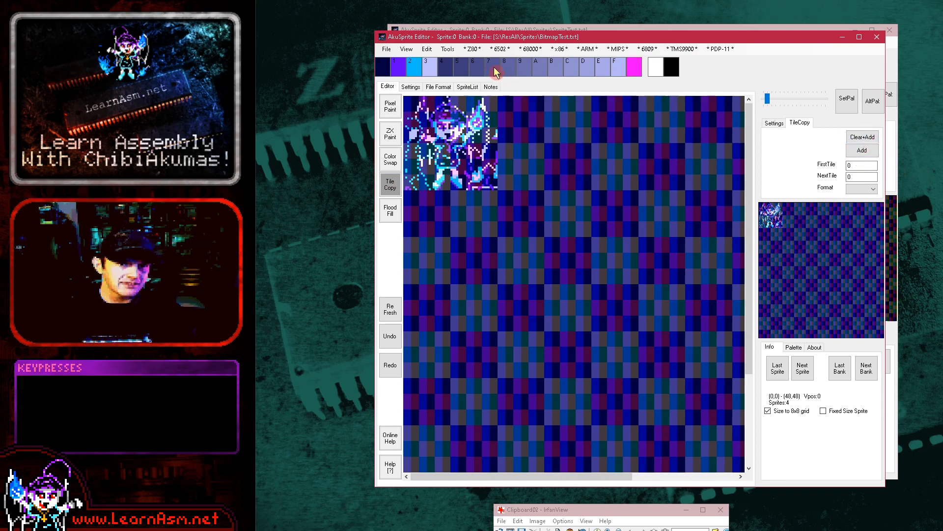
{"action": "left_click", "coordinate": [427, 50]}
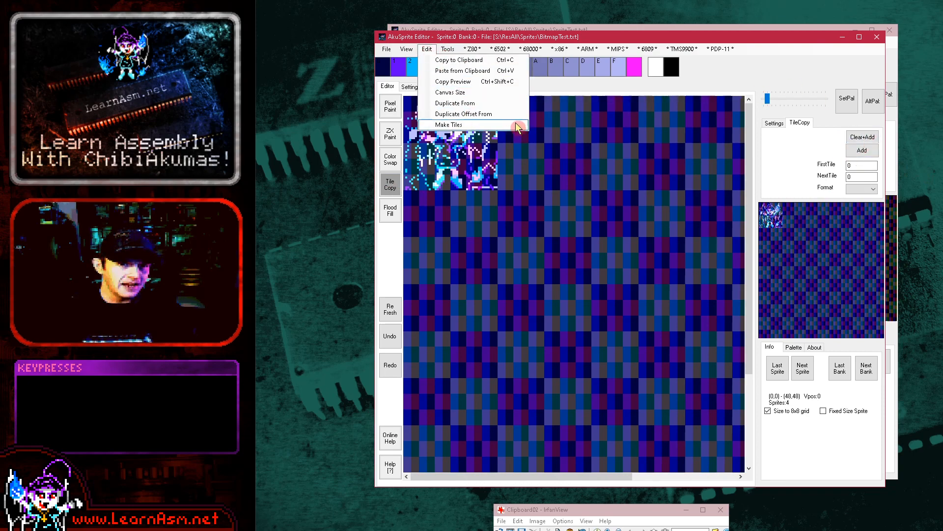
{"action": "left_click", "coordinate": [449, 125]}
- Load the MSX2 / ENT 256 color palette and show the full palette grid
{"action": "left_click", "coordinate": [446, 49]}
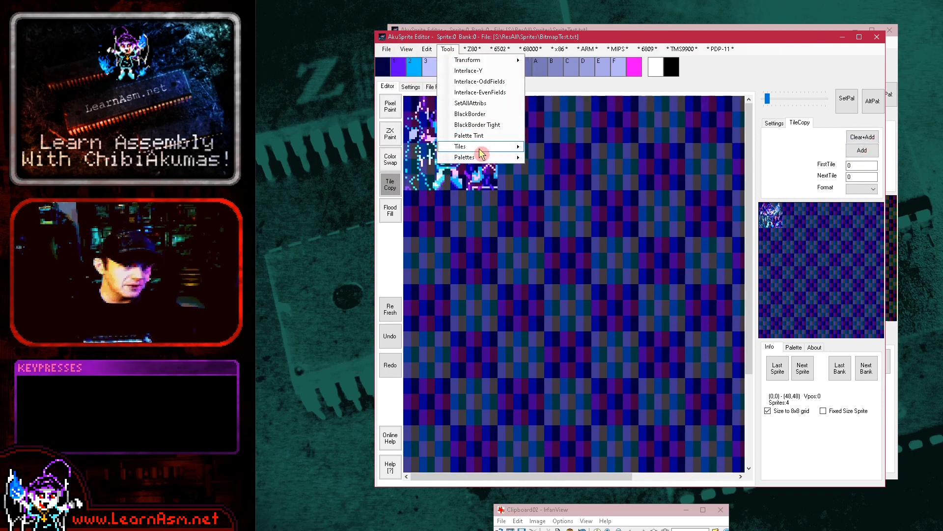
{"action": "mouse_move", "coordinate": [490, 157]}
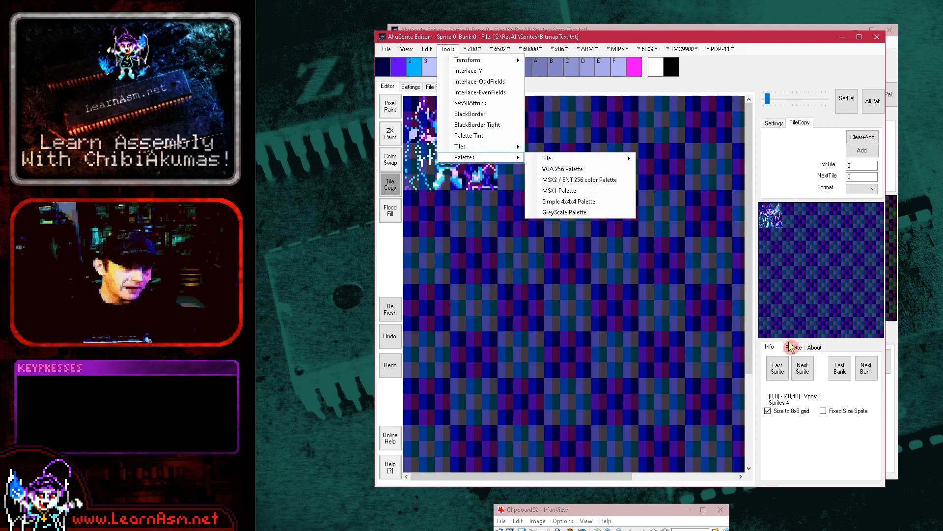
{"action": "left_click", "coordinate": [595, 181]}
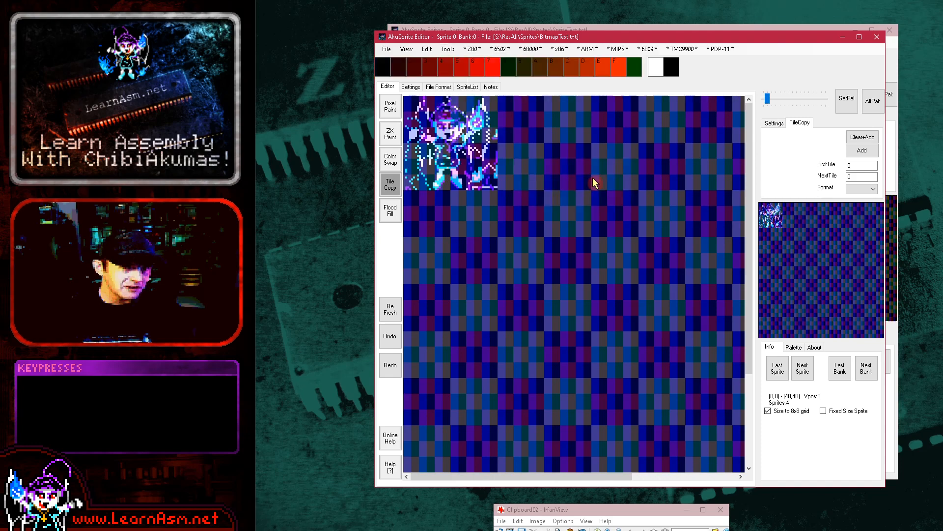
{"action": "left_click", "coordinate": [793, 347]}
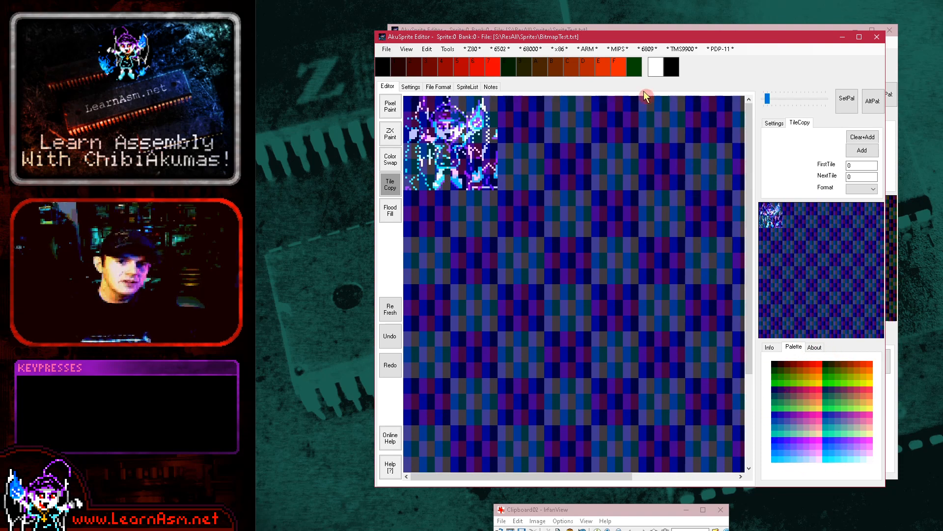
- Look over the preset palettes, the Irfanview PAL load and save options, and the image import and FileProcessor options
{"action": "left_click", "coordinate": [447, 49]}
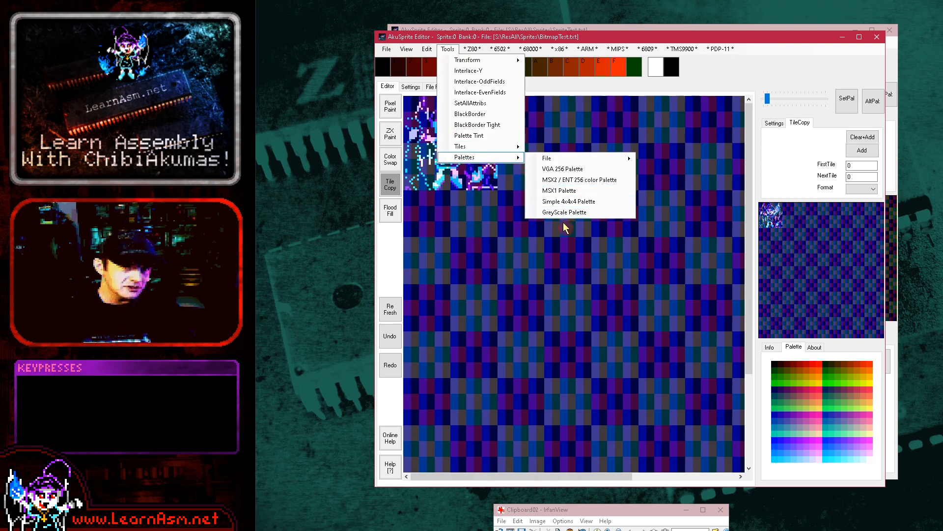
{"action": "left_click", "coordinate": [580, 159]}
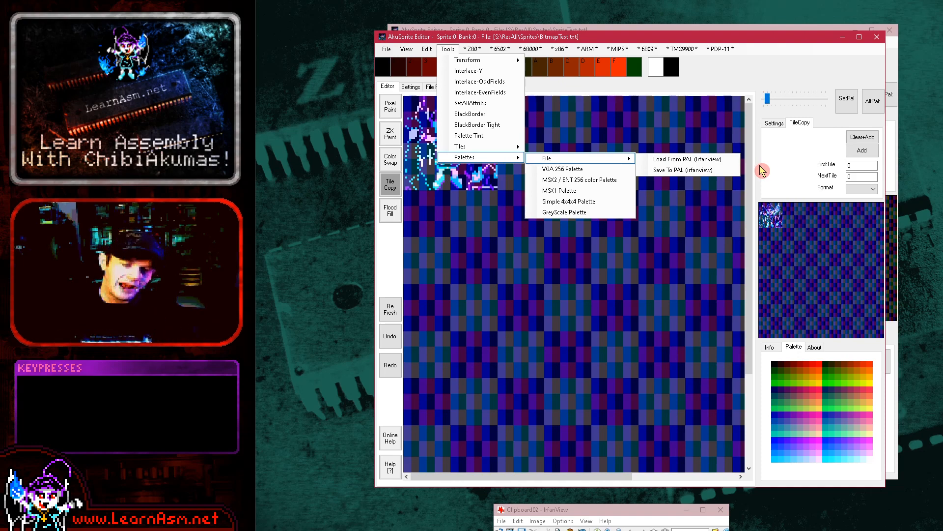
{"action": "left_click", "coordinate": [708, 105]}
{"action": "left_click", "coordinate": [387, 49]}
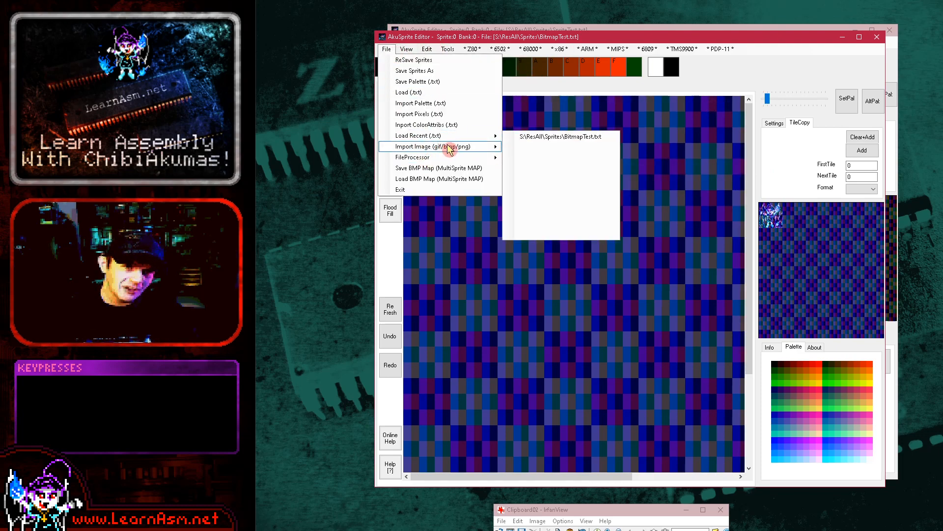
{"action": "mouse_move", "coordinate": [453, 161]}
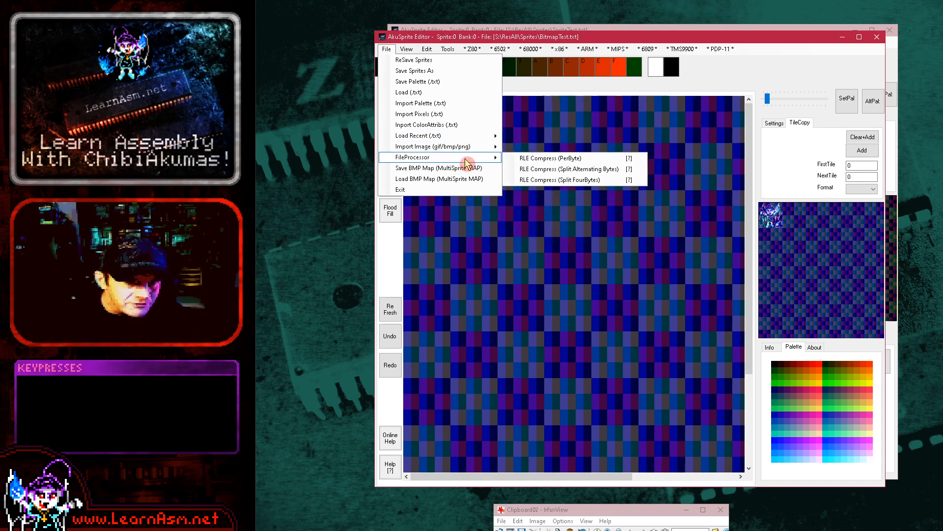
{"action": "mouse_move", "coordinate": [467, 147]}
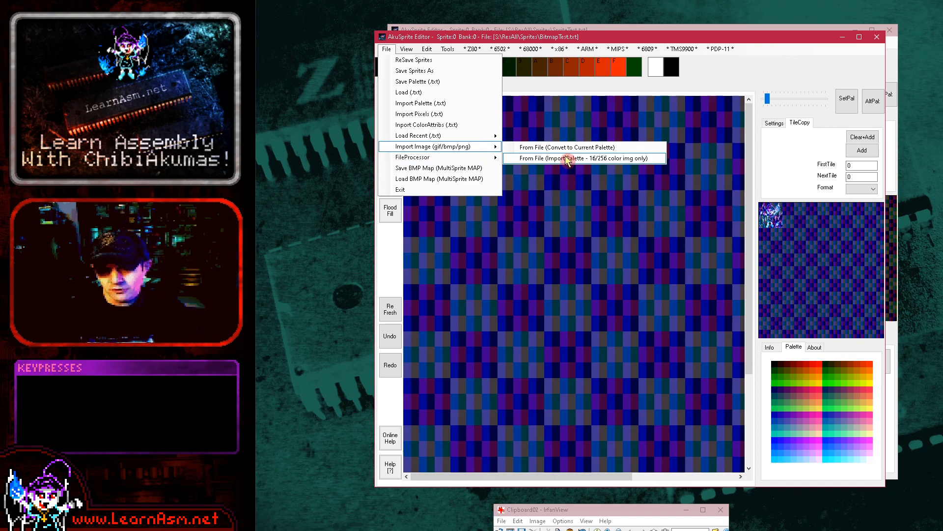
{"action": "mouse_move", "coordinate": [442, 51]}
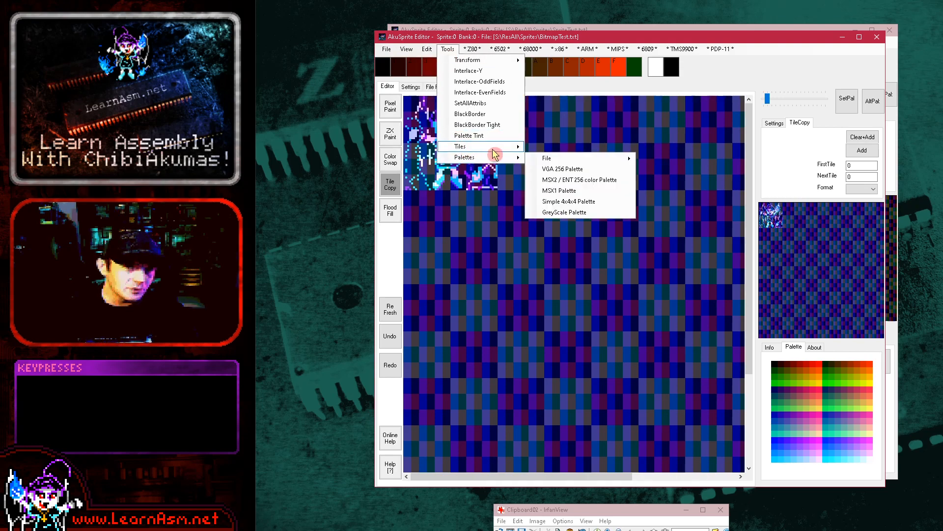
{"action": "left_click", "coordinate": [448, 49]}
{"action": "left_click", "coordinate": [425, 50]}
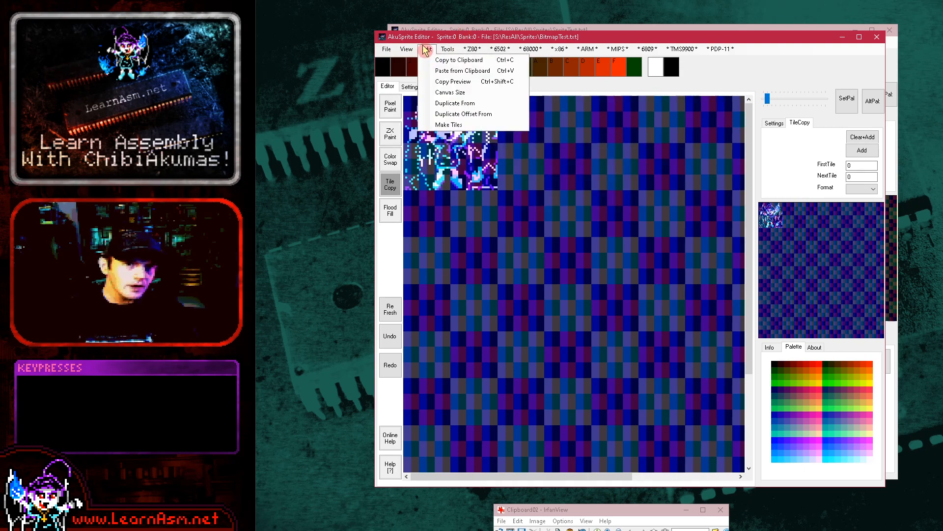
{"action": "left_click", "coordinate": [448, 50]}
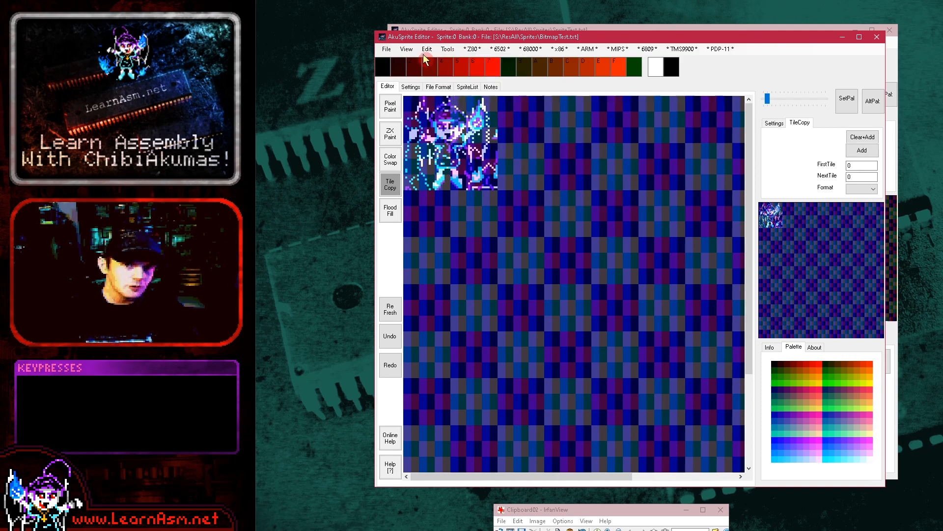
{"action": "left_click", "coordinate": [387, 51]}
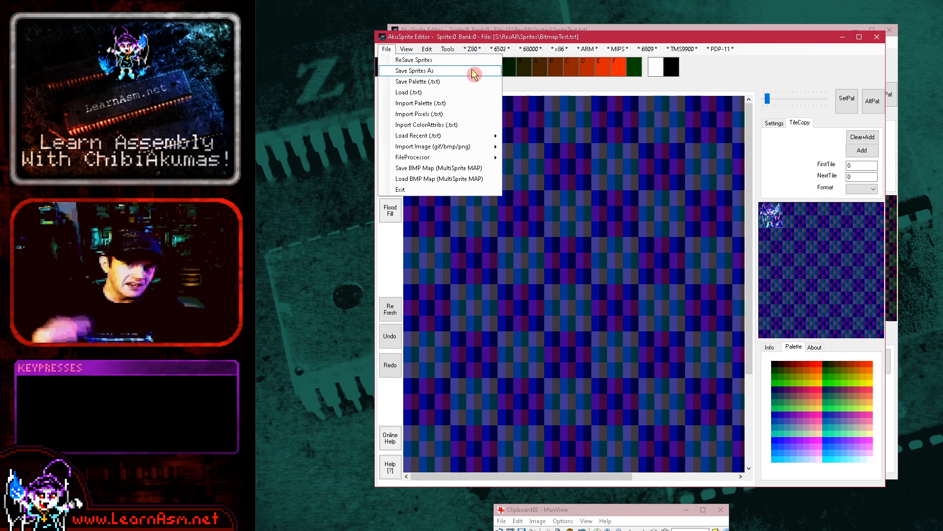
{"action": "left_click", "coordinate": [471, 49]}
{"action": "left_click", "coordinate": [394, 59]}
{"action": "left_click", "coordinate": [393, 51]}
{"action": "left_click", "coordinate": [394, 50]}
{"action": "left_click", "coordinate": [394, 50]}
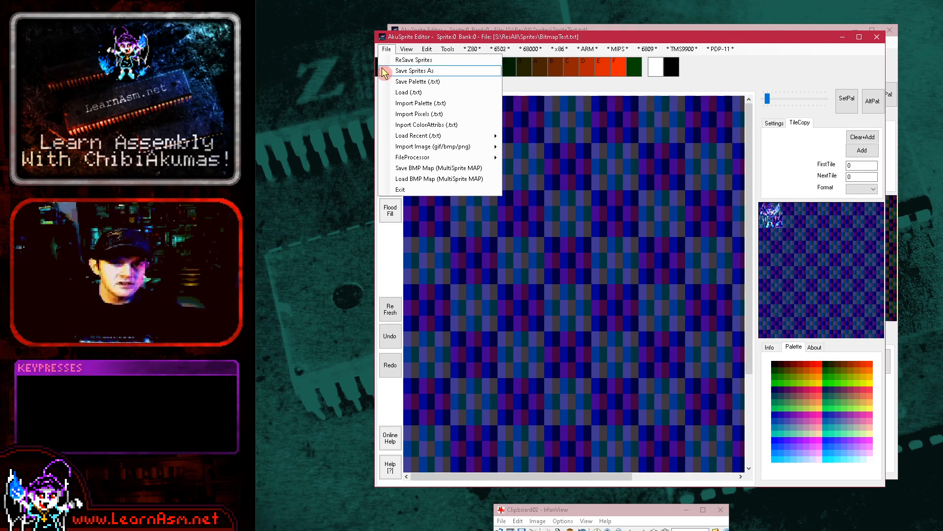
{"action": "mouse_move", "coordinate": [475, 147]}
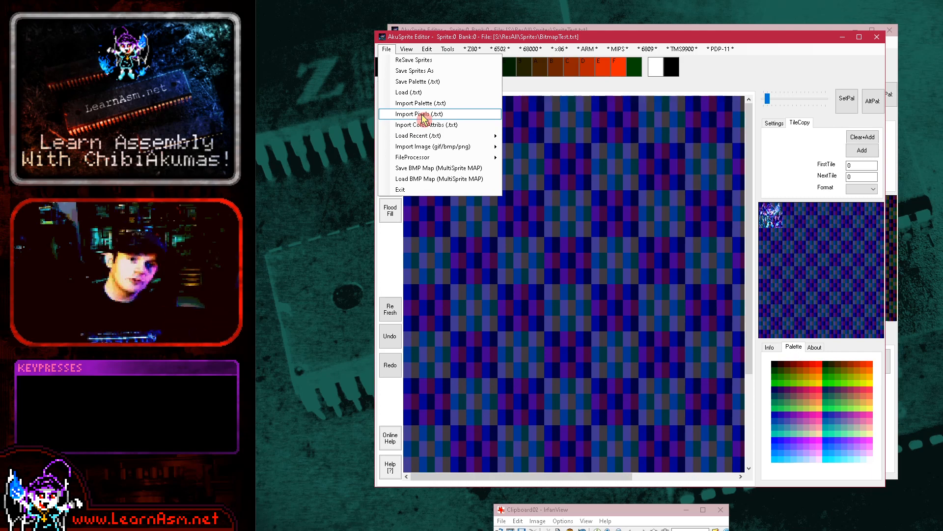
- Look over the palette, pixel and color attribute imports and the two image import variants
{"action": "left_click", "coordinate": [388, 50]}
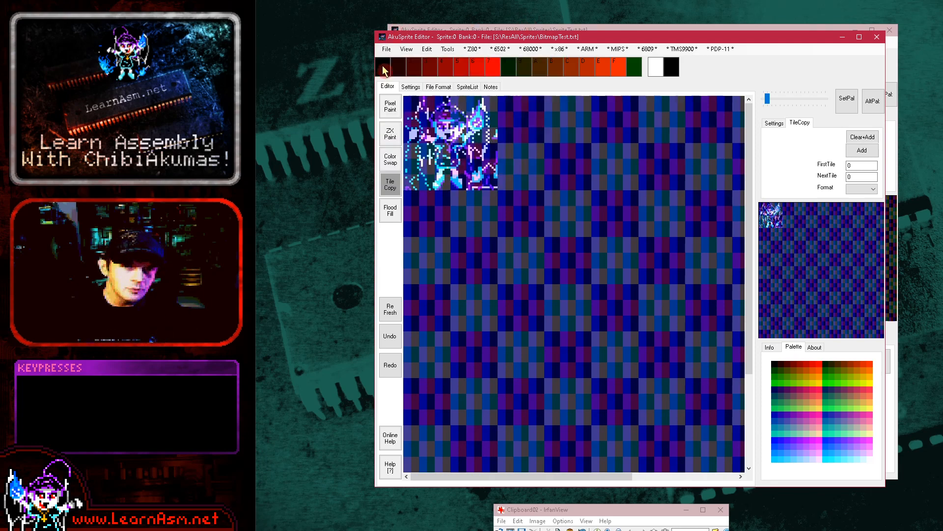
{"action": "left_click", "coordinate": [386, 51]}
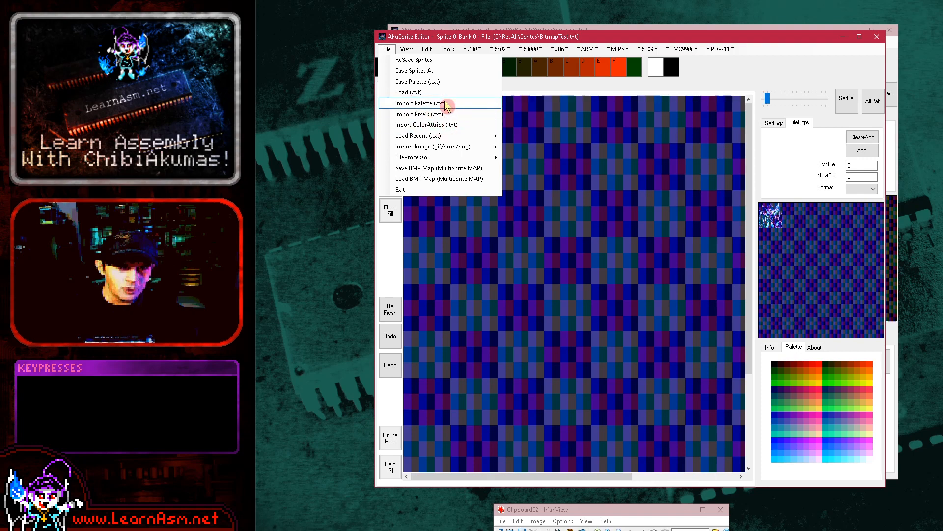
{"action": "mouse_move", "coordinate": [444, 136]}
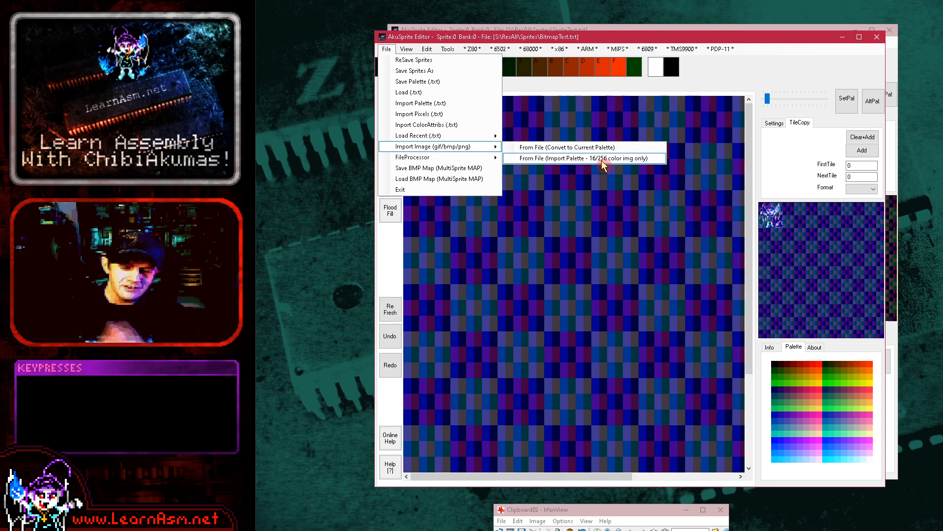
{"action": "left_click", "coordinate": [595, 158]}
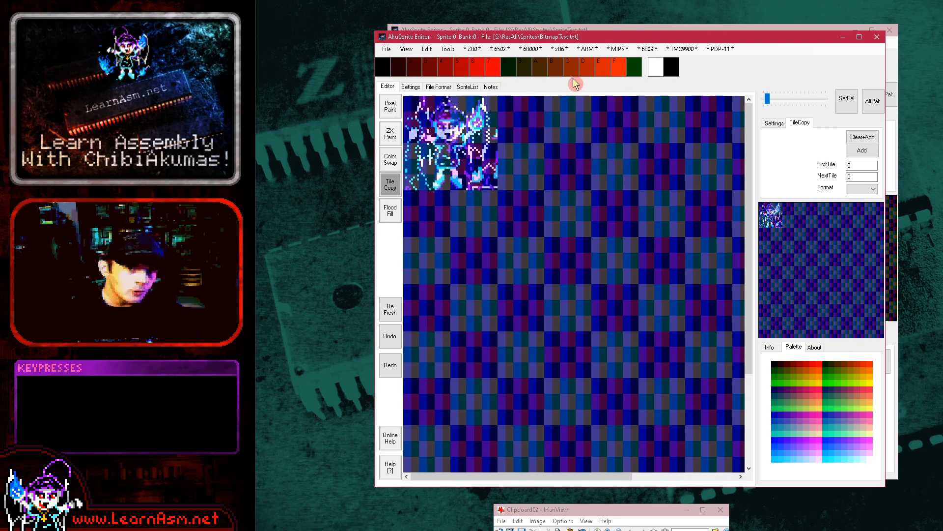
{"action": "left_click", "coordinate": [411, 87]}
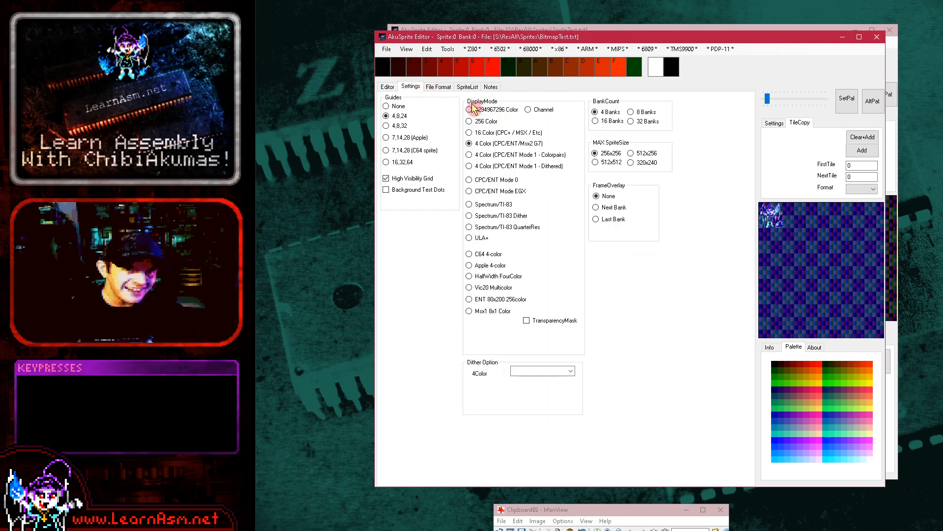
{"action": "left_click", "coordinate": [497, 134]}
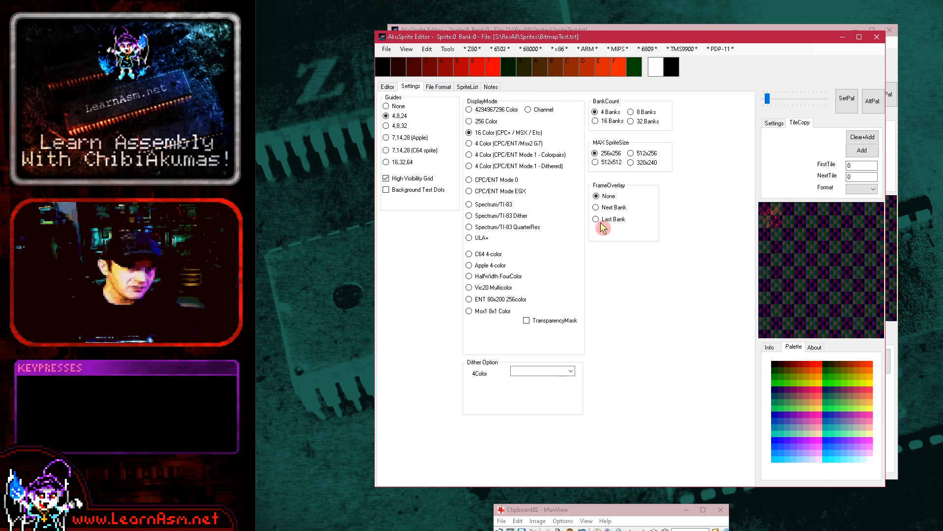
{"action": "left_click", "coordinate": [491, 125]}
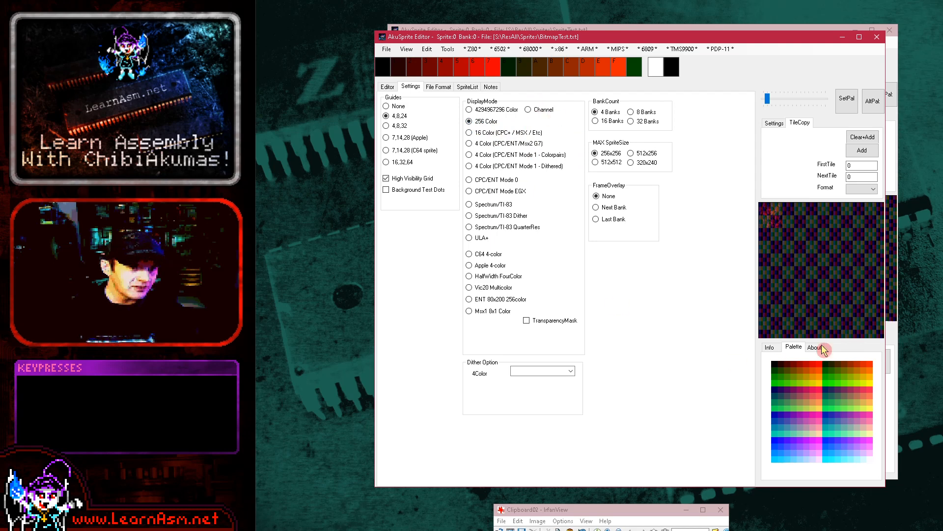
{"action": "left_click", "coordinate": [506, 111]}
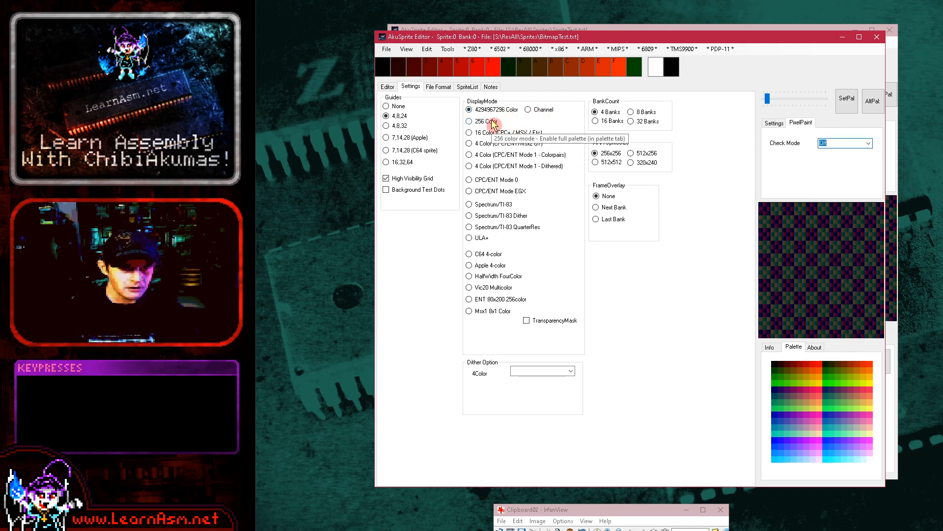
{"action": "left_click", "coordinate": [494, 123]}
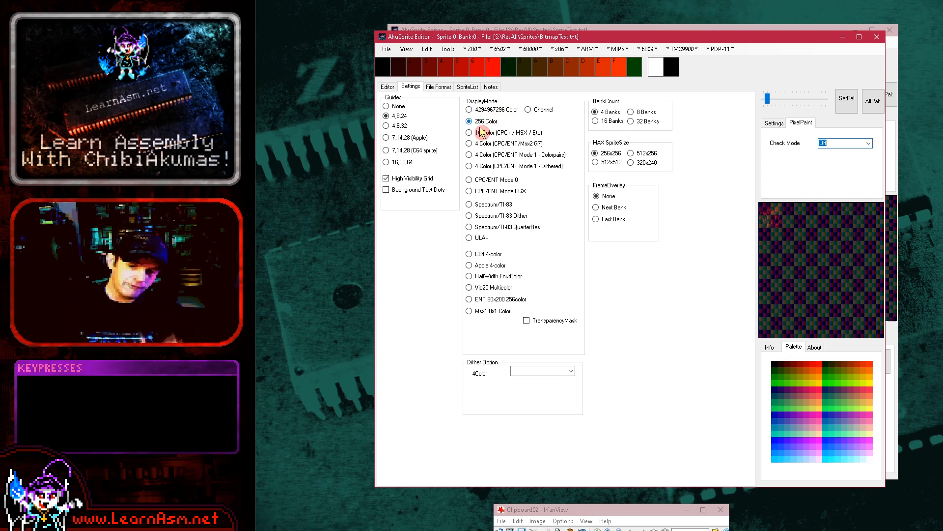
- Look over the GBA raw bitmap export options for ARM and the platforms offered for MIPS
{"action": "left_click", "coordinate": [589, 51]}
{"action": "mouse_move", "coordinate": [621, 80]}
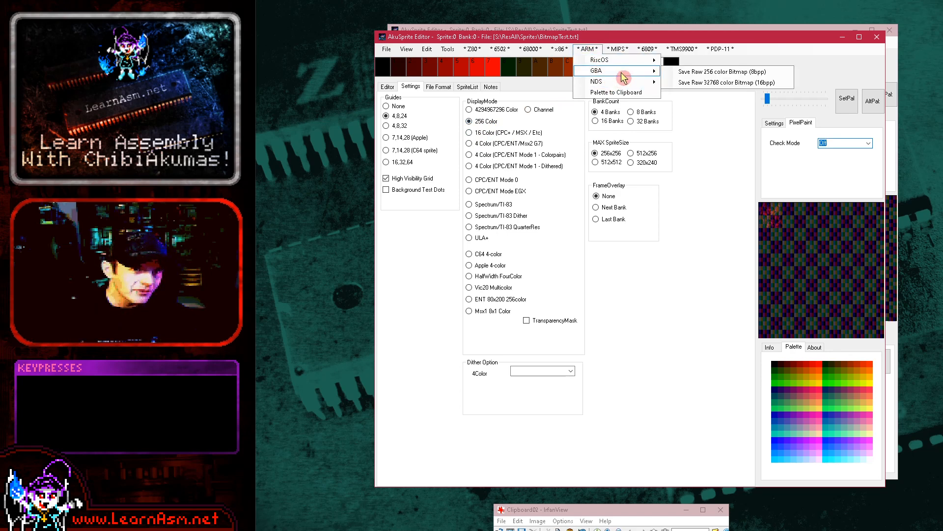
{"action": "mouse_move", "coordinate": [618, 50]}
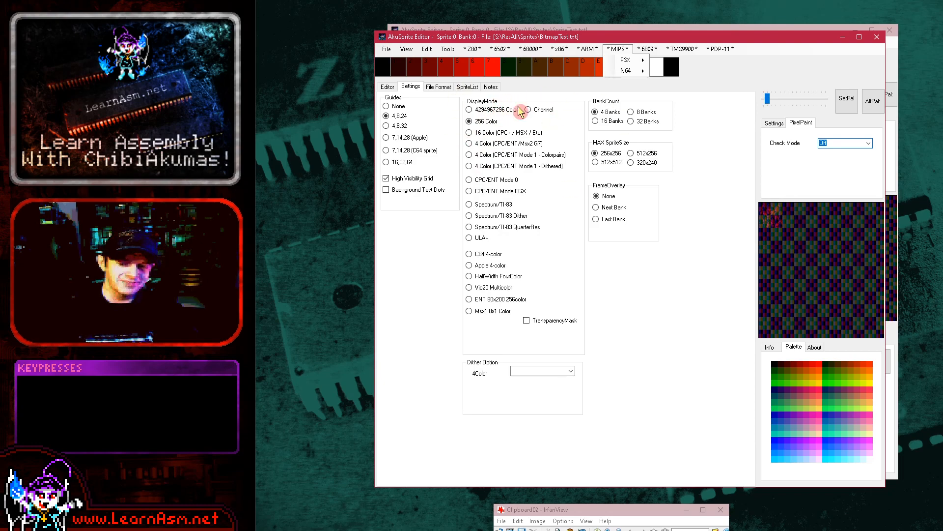
{"action": "left_click", "coordinate": [388, 87]}
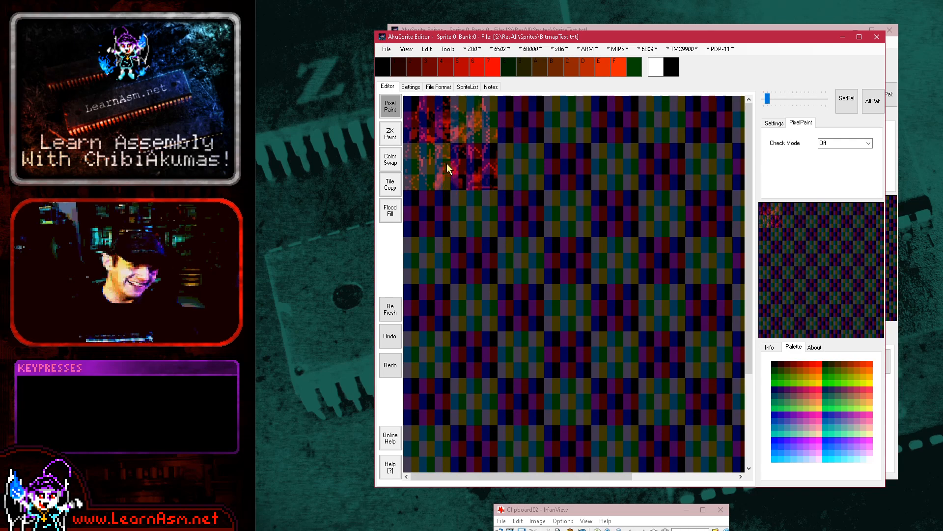
{"action": "left_click", "coordinate": [411, 87]}
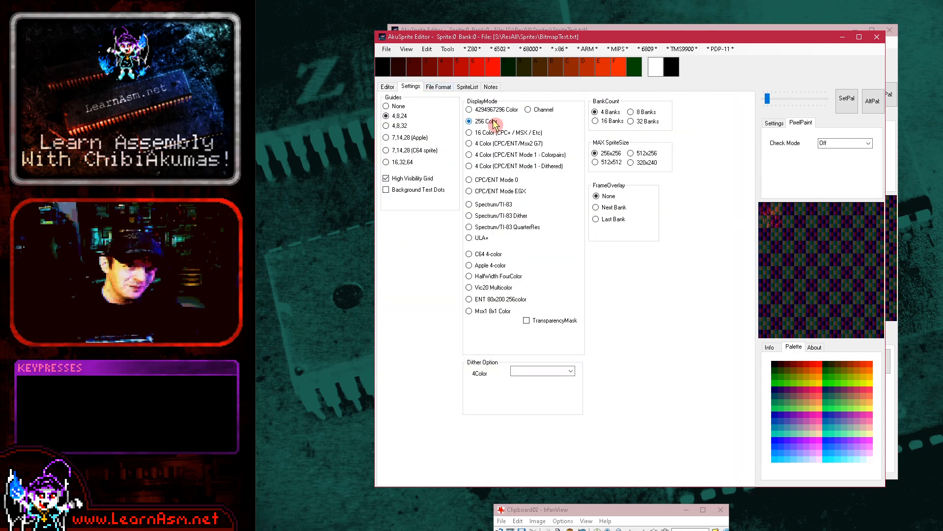
{"action": "left_click", "coordinate": [389, 87]}
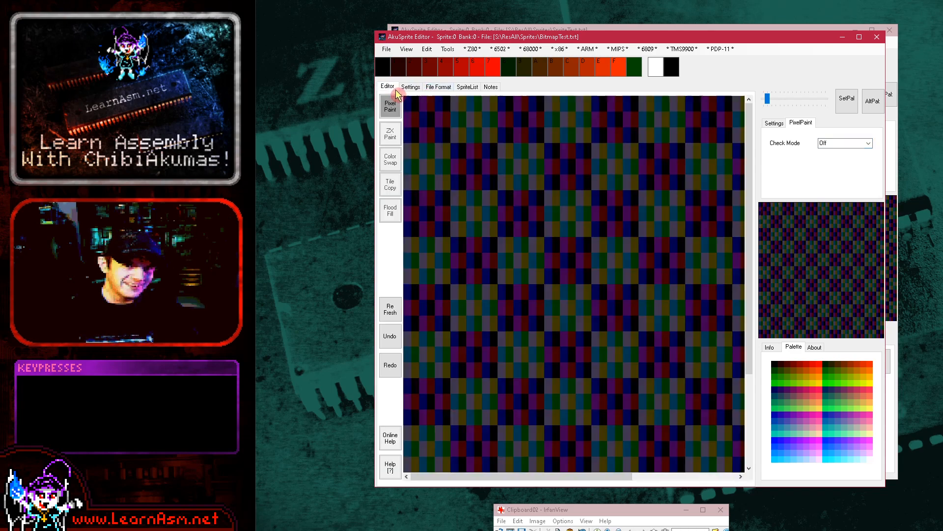
{"action": "left_click", "coordinate": [411, 87]}
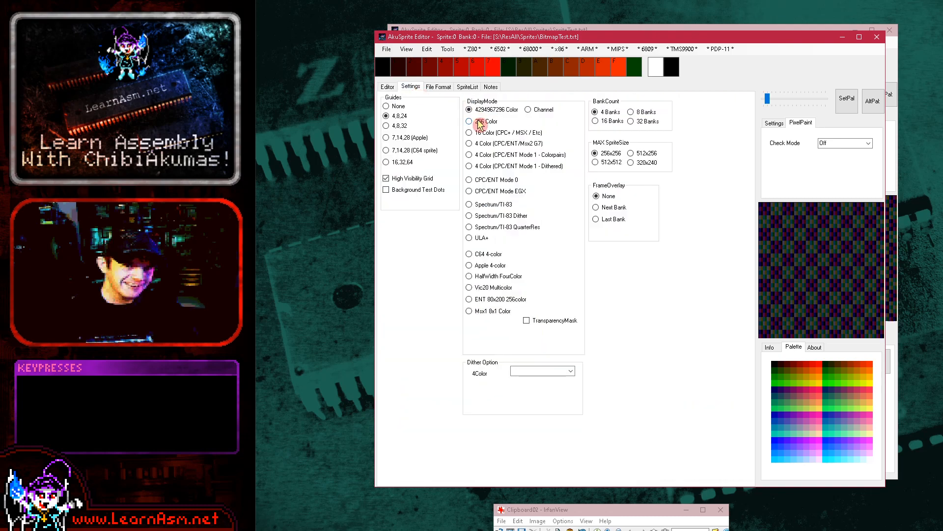
{"action": "left_click", "coordinate": [388, 87]}
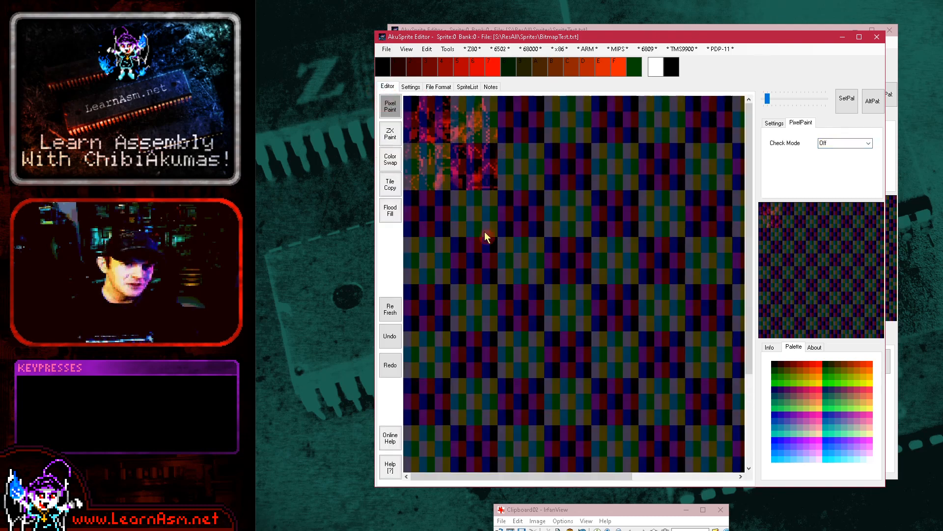
- Import the image yumi2.png from the 6502 folder, converting it to the current palette
{"action": "left_click", "coordinate": [387, 49]}
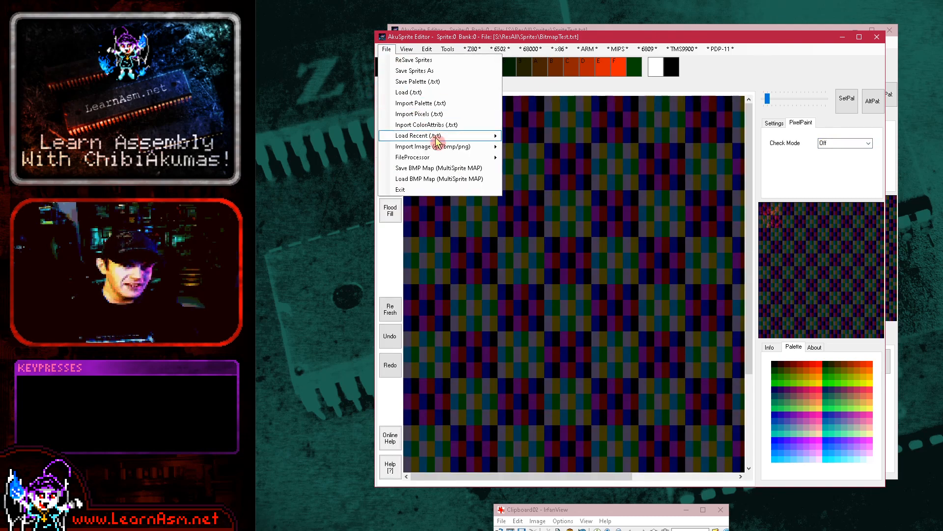
{"action": "mouse_move", "coordinate": [455, 147]}
{"action": "left_click", "coordinate": [566, 147]}
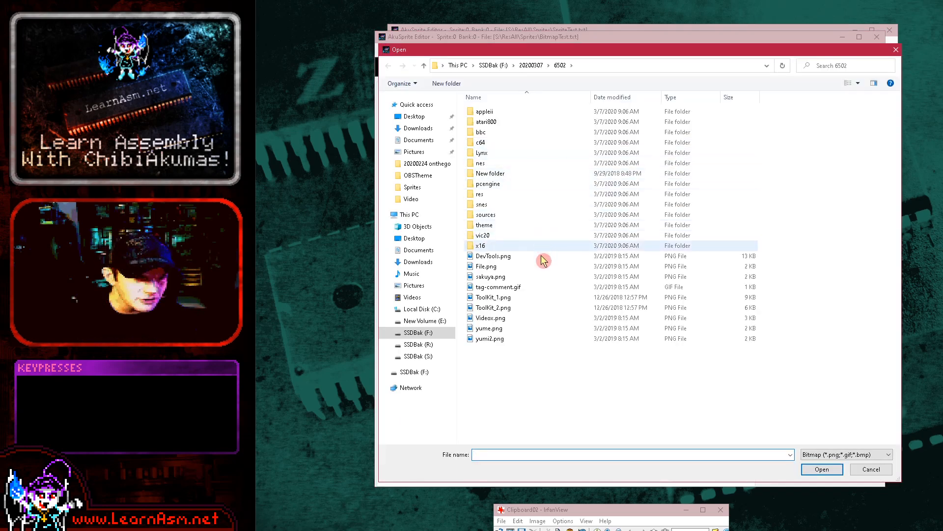
{"action": "left_click", "coordinate": [506, 338]}
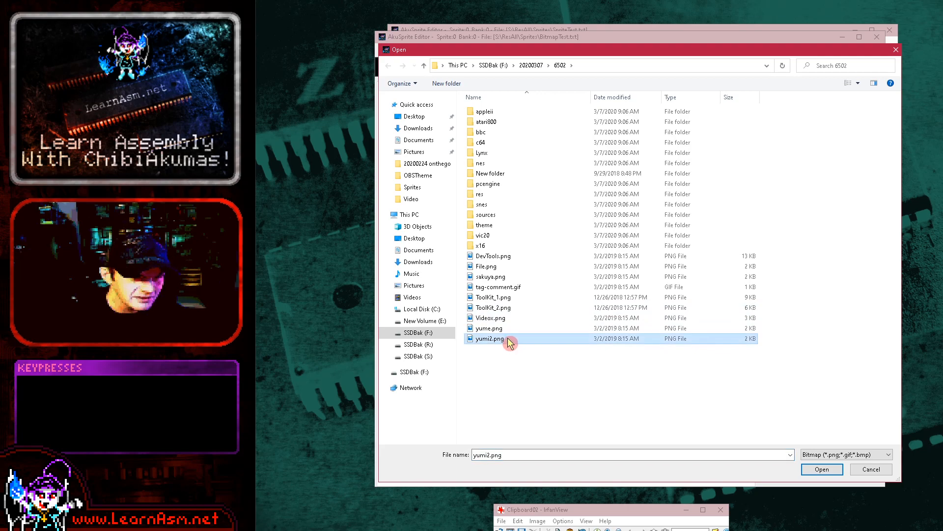
{"action": "double_click", "coordinate": [506, 339]}
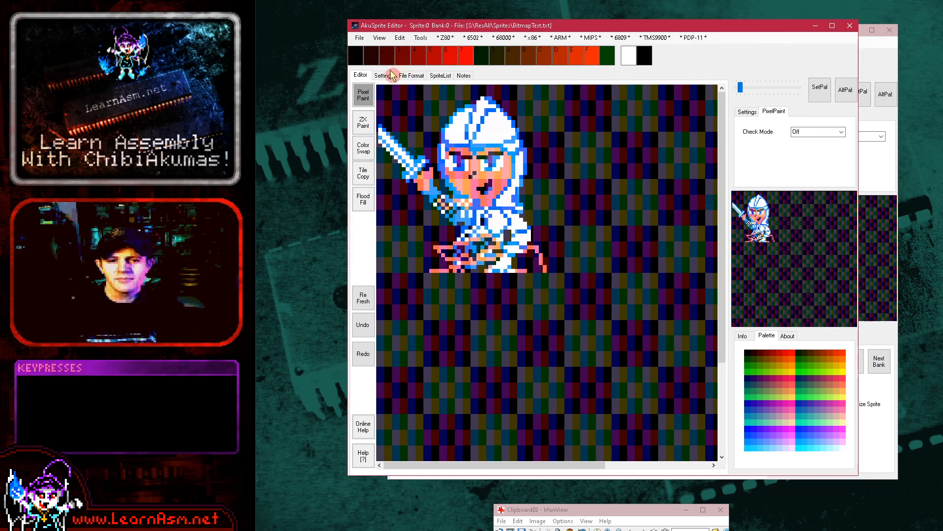
- Look over the color view options and copy the imported sprite's preview to the clipboard
{"action": "left_click", "coordinate": [374, 39]}
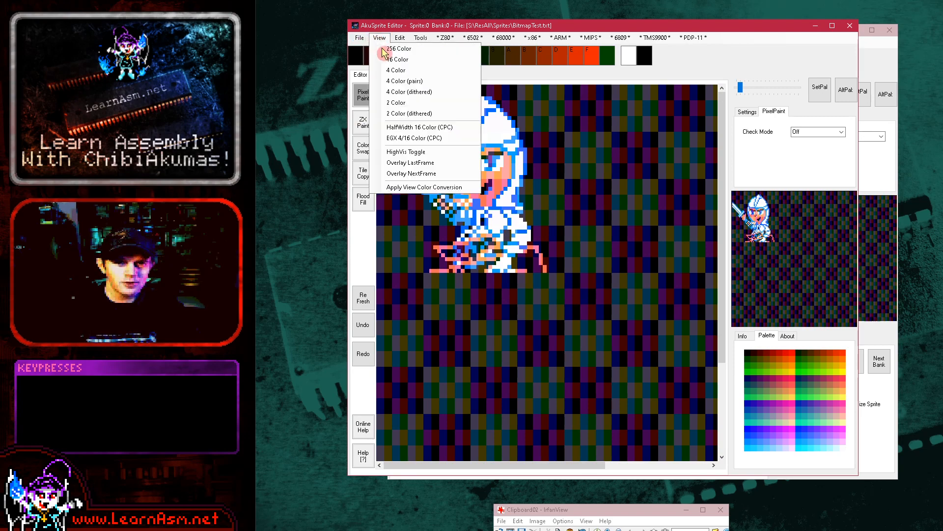
{"action": "left_click", "coordinate": [401, 40]}
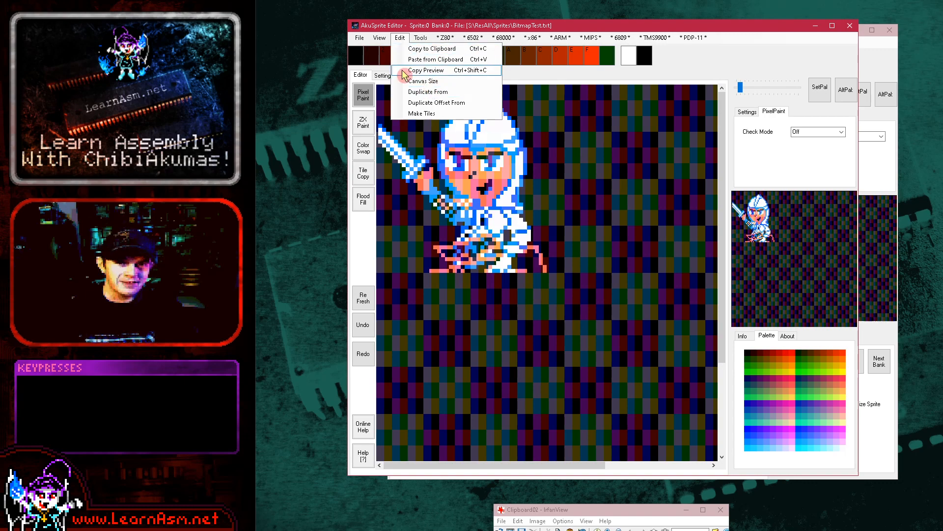
{"action": "left_click", "coordinate": [432, 71]}
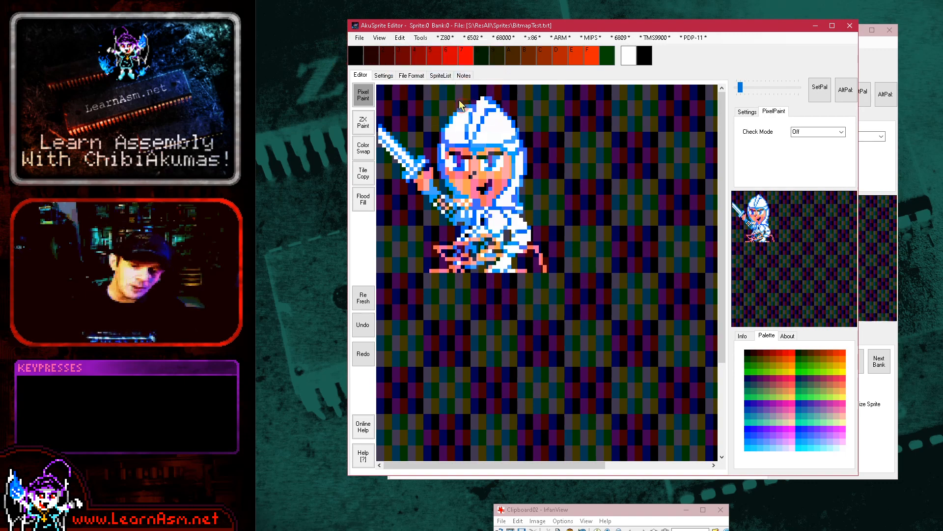
- Look over the FileProcessor entry and the commands for saving and loading a MultiSprite BMP map
{"action": "left_click", "coordinate": [360, 38]}
{"action": "left_click", "coordinate": [361, 39]}
{"action": "left_click", "coordinate": [361, 39]}
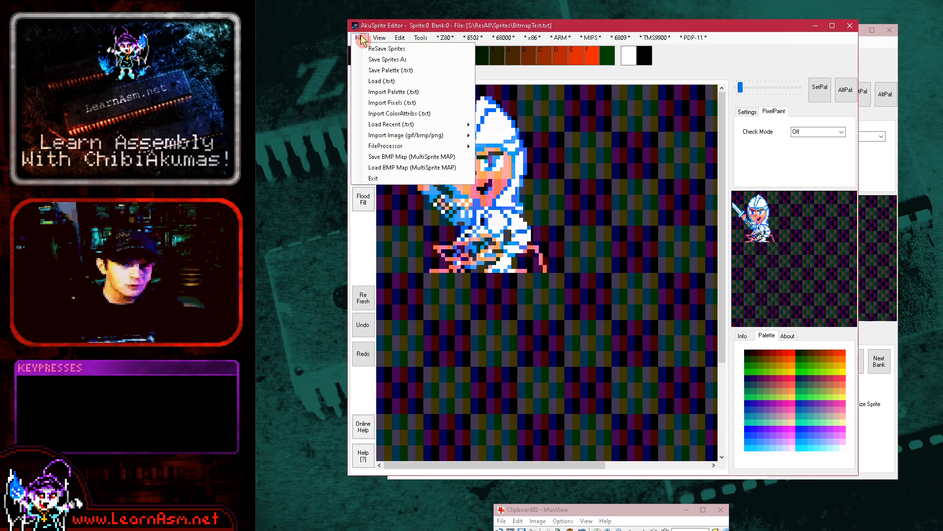
{"action": "mouse_move", "coordinate": [460, 146]}
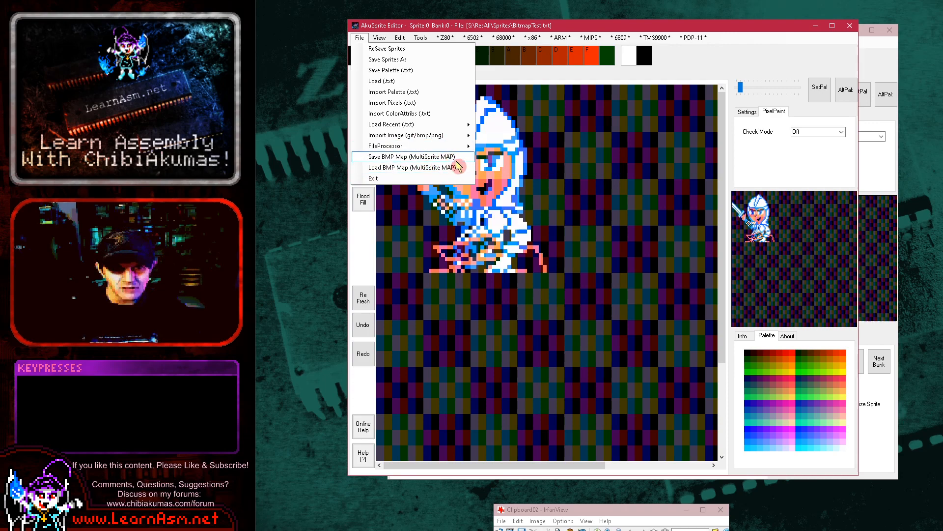
- Switch to the SpriteTest.txt editor window and browse forward through its sprites and back to sprite 0
{"action": "left_click", "coordinate": [888, 393]}
{"action": "left_click", "coordinate": [403, 46]}
{"action": "left_click", "coordinate": [404, 46]}
{"action": "left_click", "coordinate": [875, 360]}
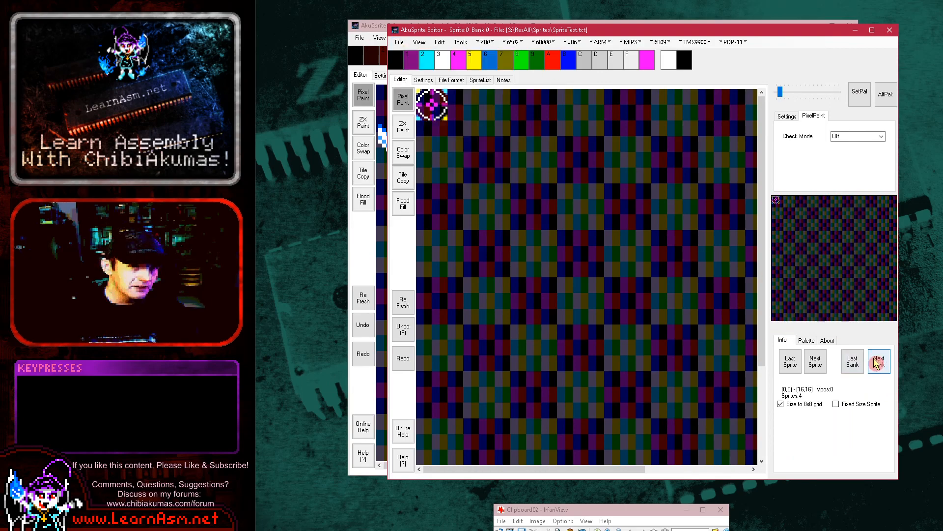
{"action": "left_click", "coordinate": [813, 362]}
{"action": "left_click", "coordinate": [814, 364]}
{"action": "left_click", "coordinate": [814, 365]}
{"action": "left_click", "coordinate": [815, 366]}
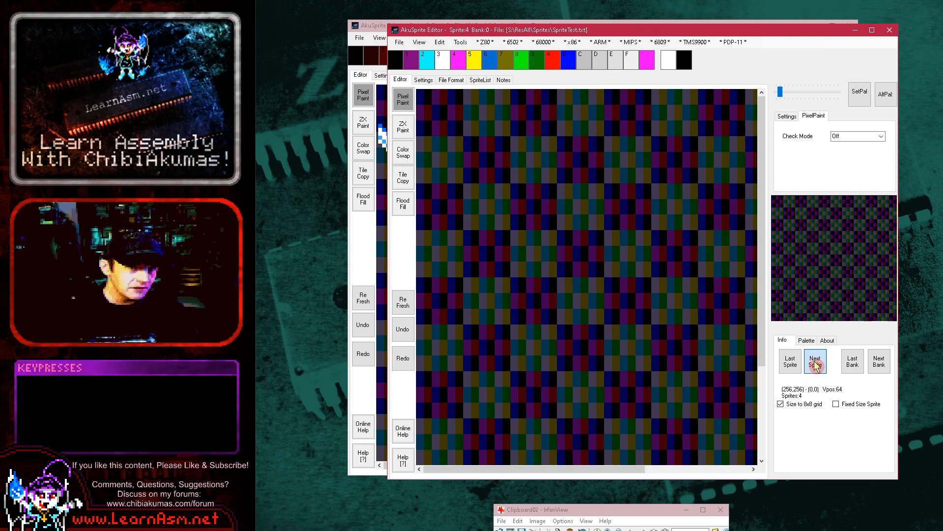
{"action": "left_click", "coordinate": [796, 366]}
{"action": "left_click", "coordinate": [796, 366]}
{"action": "left_click", "coordinate": [796, 366]}
{"action": "left_click", "coordinate": [796, 366]}
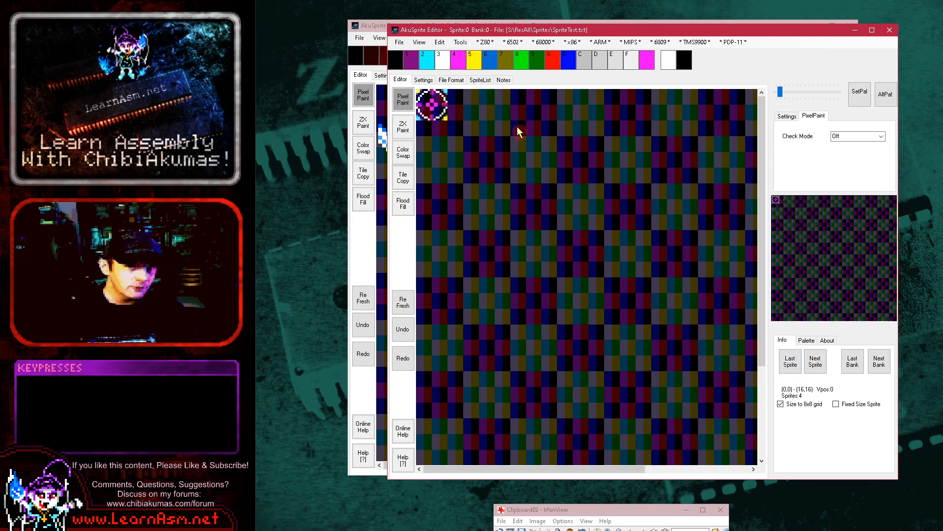
- Save the sprites of SpriteTest.txt as a MultiSprite BMP map named t in the root of drive S:
{"action": "left_click", "coordinate": [402, 43]}
{"action": "left_click", "coordinate": [402, 44]}
{"action": "left_click", "coordinate": [403, 44]}
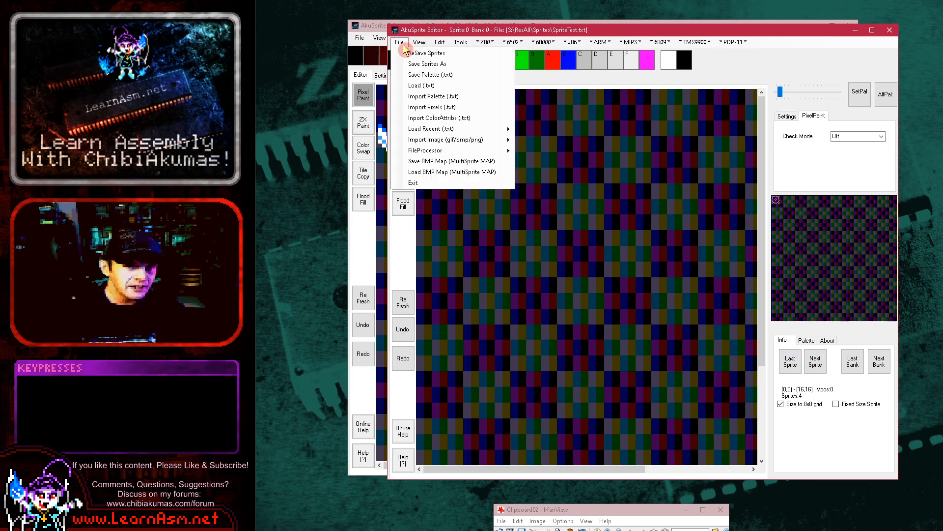
{"action": "left_click", "coordinate": [470, 162]}
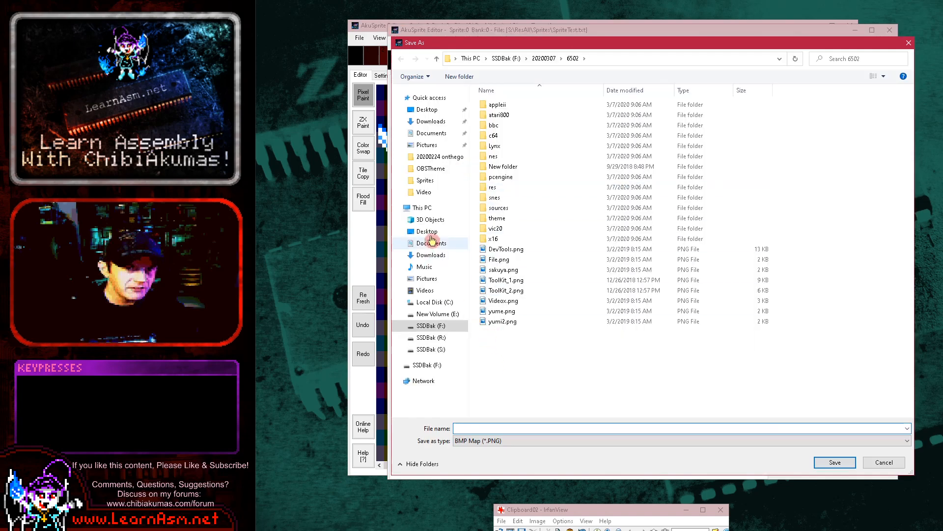
{"action": "left_click", "coordinate": [441, 350]}
{"action": "left_click", "coordinate": [563, 428]}
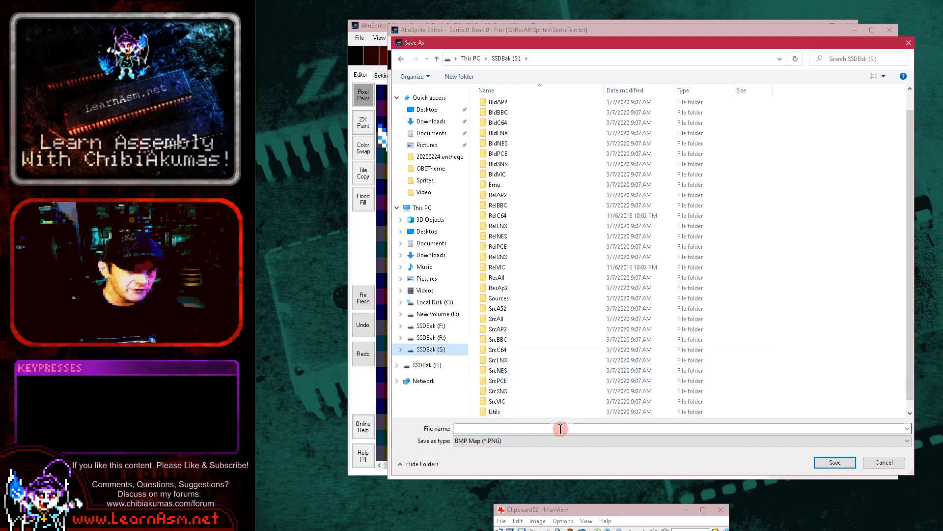
{"action": "type", "text": "t"}
{"action": "key", "text": "Return"}
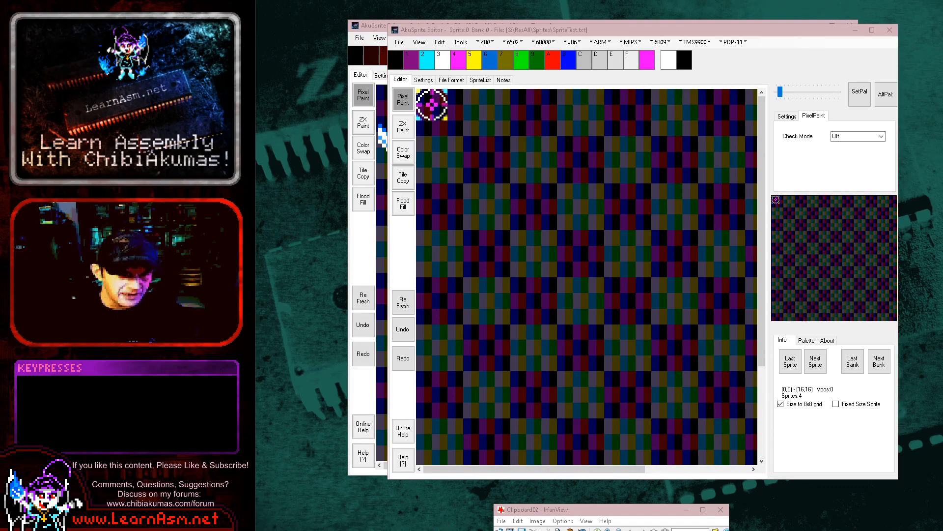
- Show the S: drive in File Explorer and inspect the exported t_Map.png and t_Bank0.png in IrfanView
{"action": "left_click_drag", "start_coordinate": [584, 530], "coordinate": [642, 75]}
{"action": "scroll", "coordinate": [602, 200], "scroll_direction": "down", "scroll_amount": 9}
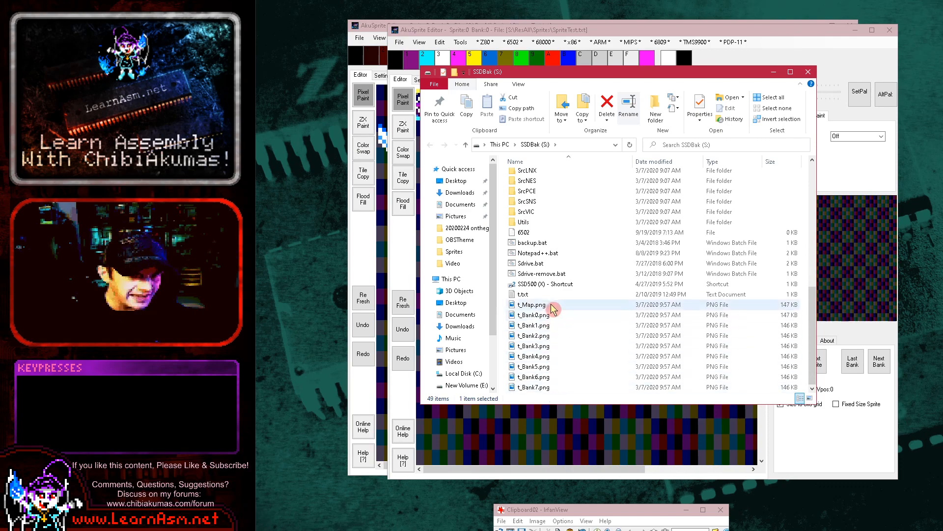
{"action": "left_click_drag", "start_coordinate": [644, 512], "coordinate": [744, 254]}
{"action": "left_click_drag", "start_coordinate": [535, 305], "coordinate": [688, 312]}
{"action": "left_click_drag", "start_coordinate": [678, 253], "coordinate": [542, 1]}
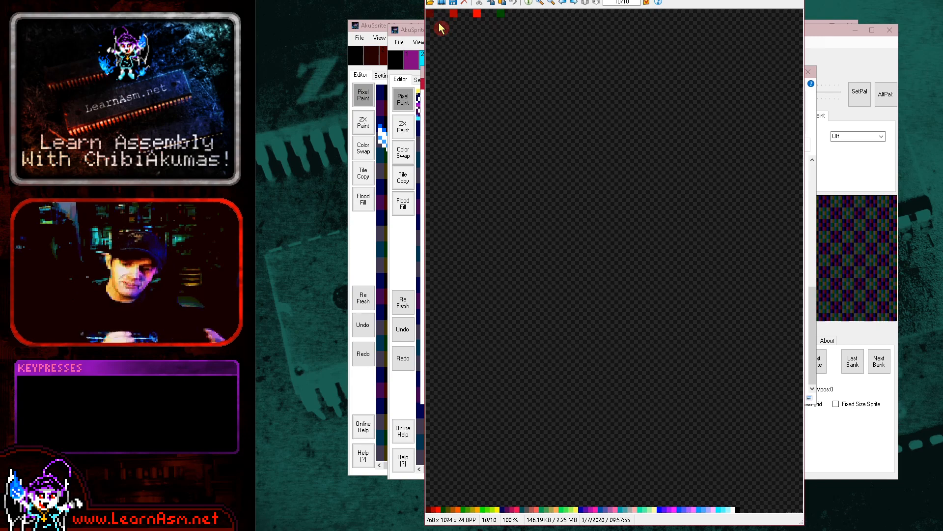
{"action": "key", "text": "Escape"}
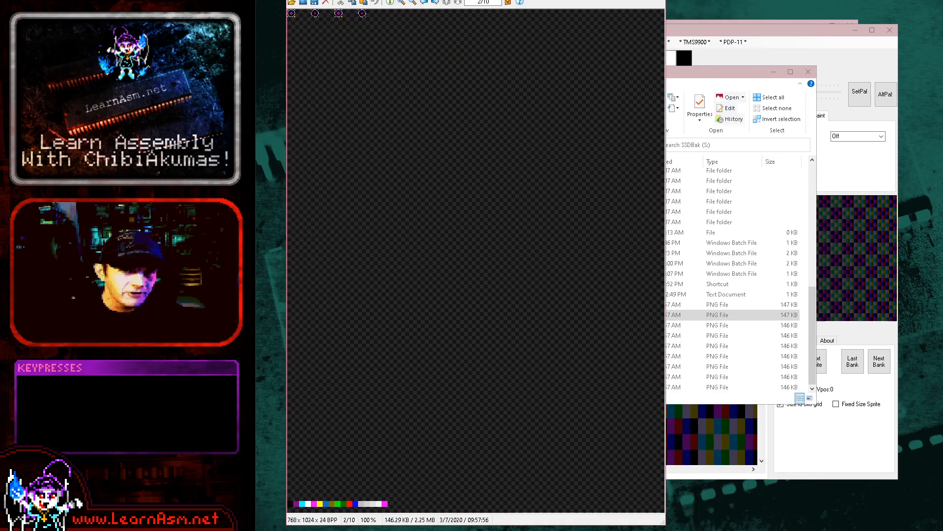
- Enlarge t_Bank0.png in IrfanView and open the Paint tools near the sprites
{"action": "left_click_drag", "start_coordinate": [344, 0], "coordinate": [448, 0]}
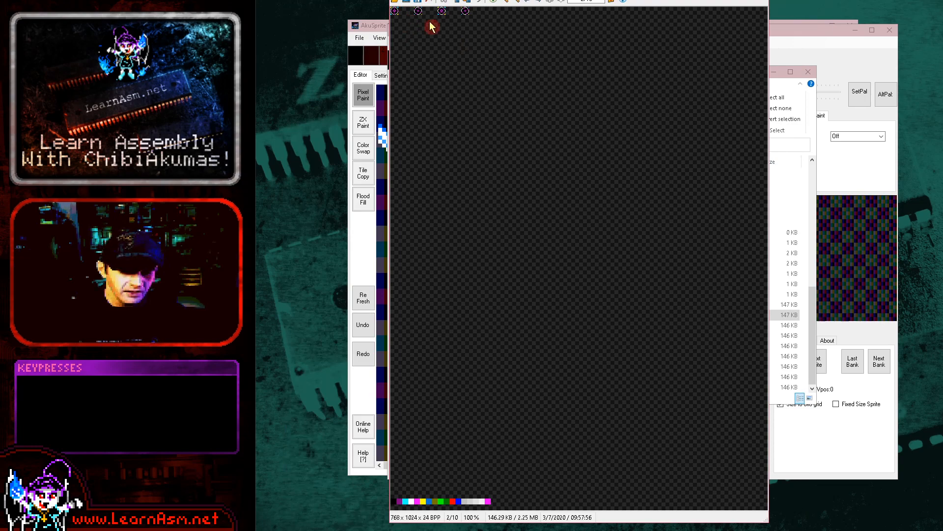
{"action": "key", "text": "plus"}
{"action": "key", "text": "plus"}
{"action": "key", "text": "plus"}
{"action": "key", "text": "plus"}
{"action": "key", "text": "plus"}
{"action": "key", "text": "plus"}
{"action": "key", "text": "plus"}
{"action": "key", "text": "plus"}
{"action": "key", "text": "plus"}
{"action": "key", "text": "plus"}
{"action": "key", "text": "plus"}
{"action": "key", "text": "plus"}
{"action": "key", "text": "plus"}
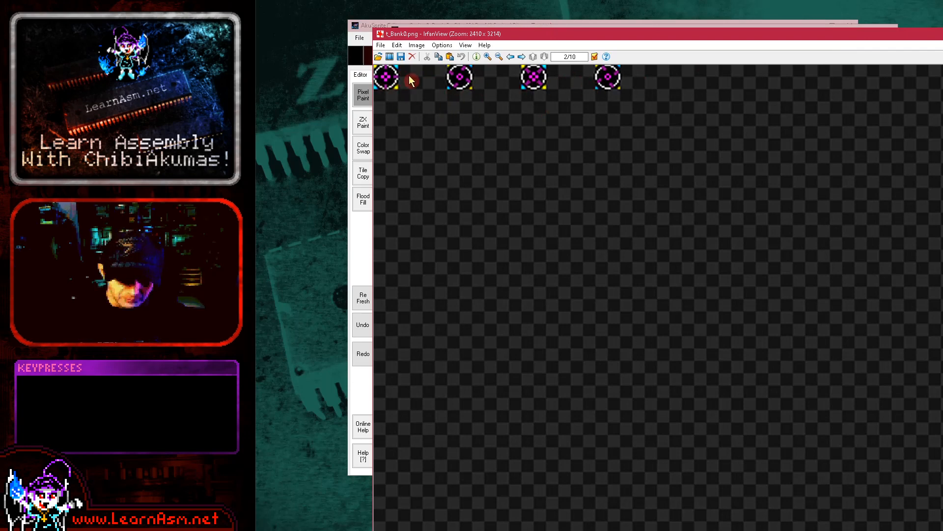
{"action": "key", "text": "F12"}
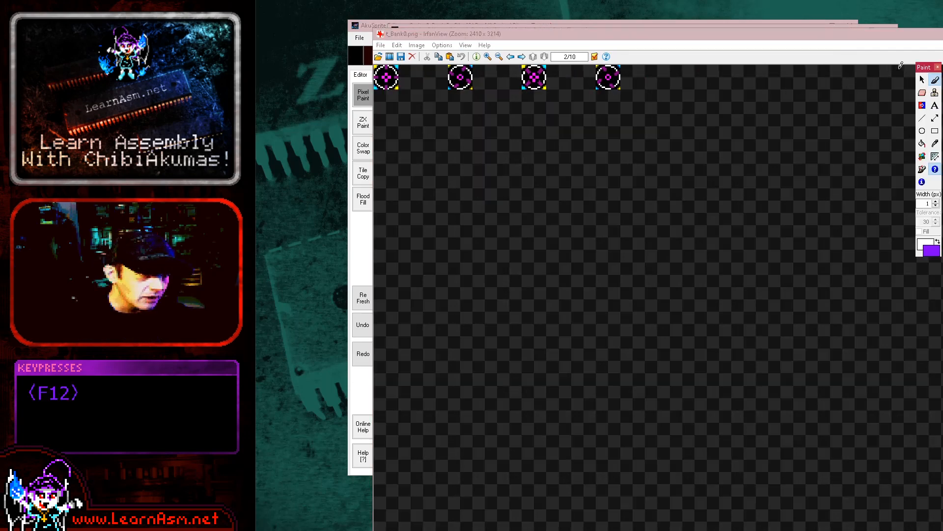
{"action": "left_click_drag", "start_coordinate": [929, 68], "coordinate": [531, 50]}
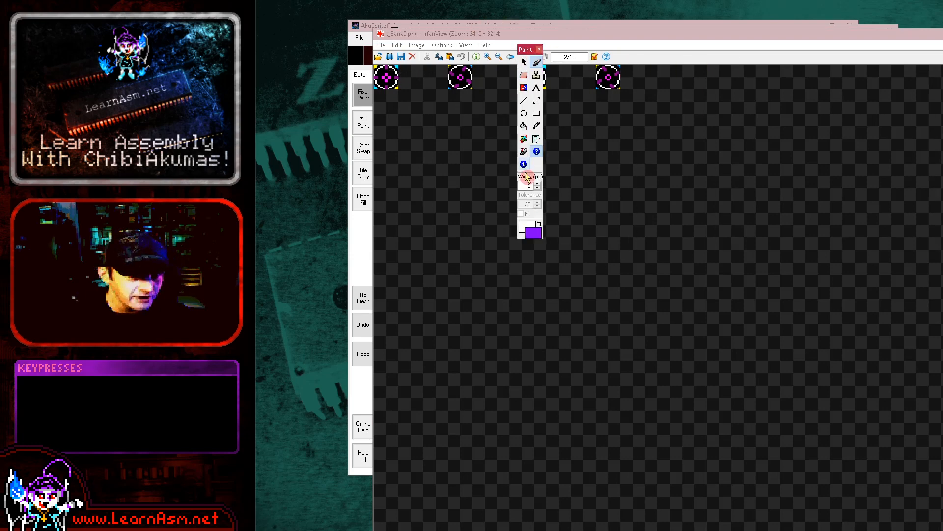
- Set the painting colour to green
{"action": "left_click", "coordinate": [534, 233]}
{"action": "left_click", "coordinate": [556, 104]}
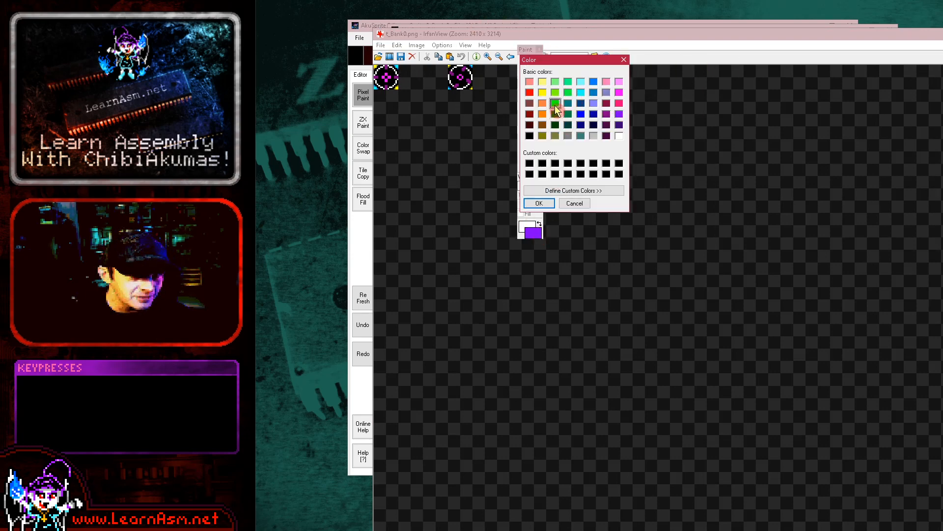
{"action": "left_click", "coordinate": [540, 203]}
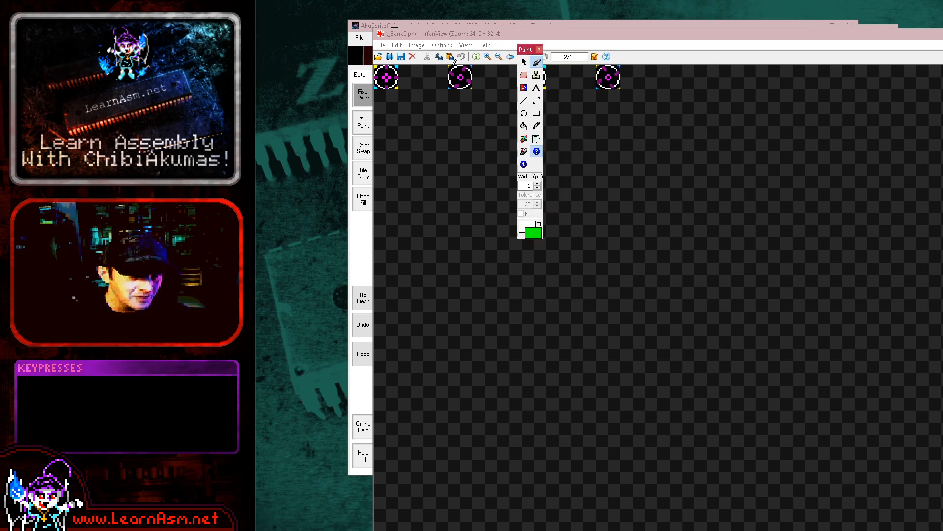
- Set the painting colour to yellow and paint freehand strokes over the first two sprites of t_Bank0.png
{"action": "left_click", "coordinate": [533, 232]}
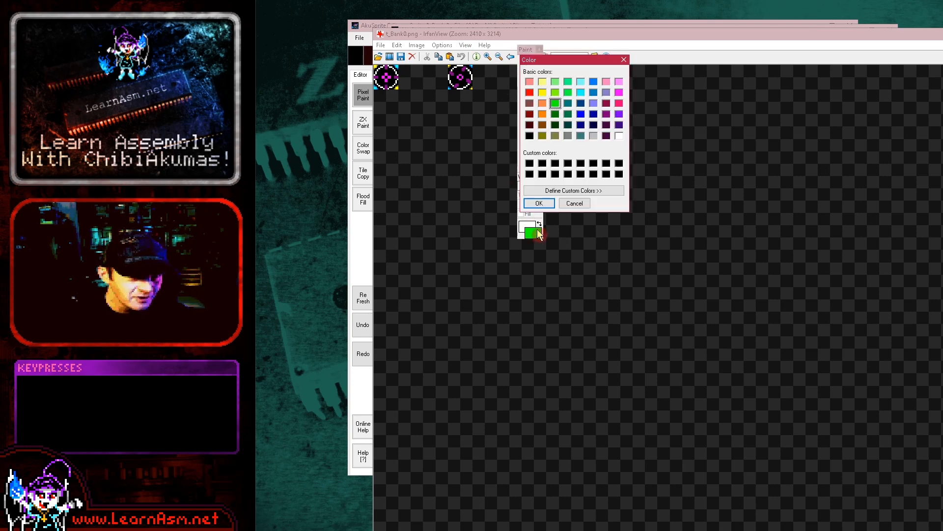
{"action": "left_click", "coordinate": [542, 93]}
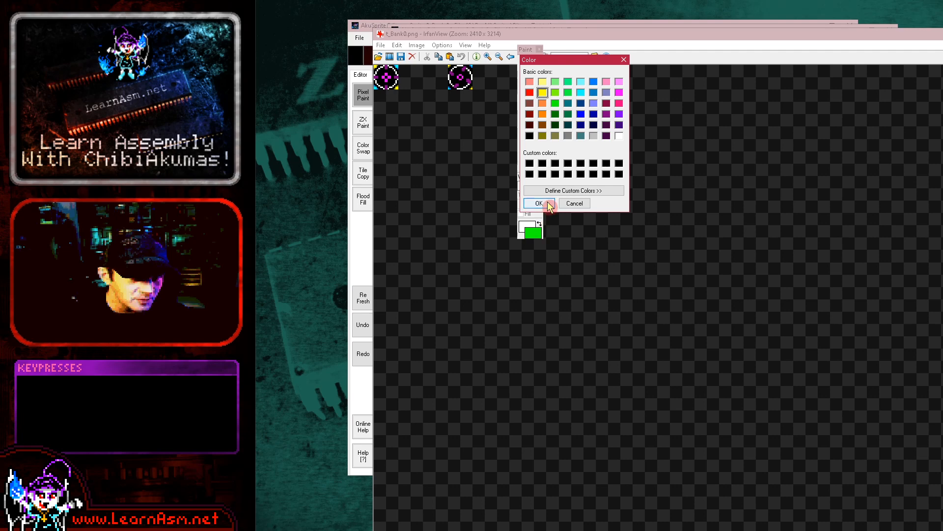
{"action": "left_click", "coordinate": [539, 203]}
{"action": "left_click", "coordinate": [395, 76]}
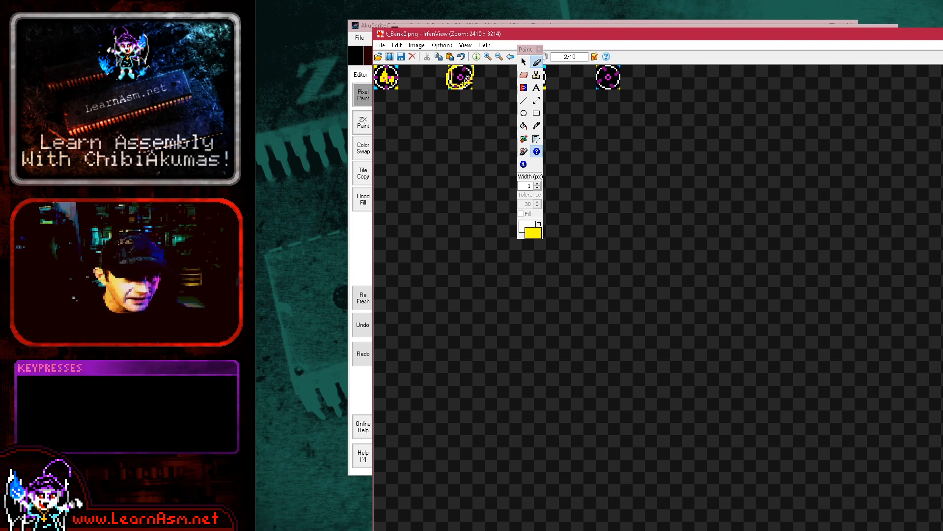
- Close the Paint tools and save the edited t_Bank0.png in its original folder
{"action": "left_click", "coordinate": [539, 49]}
{"action": "left_click", "coordinate": [381, 45]}
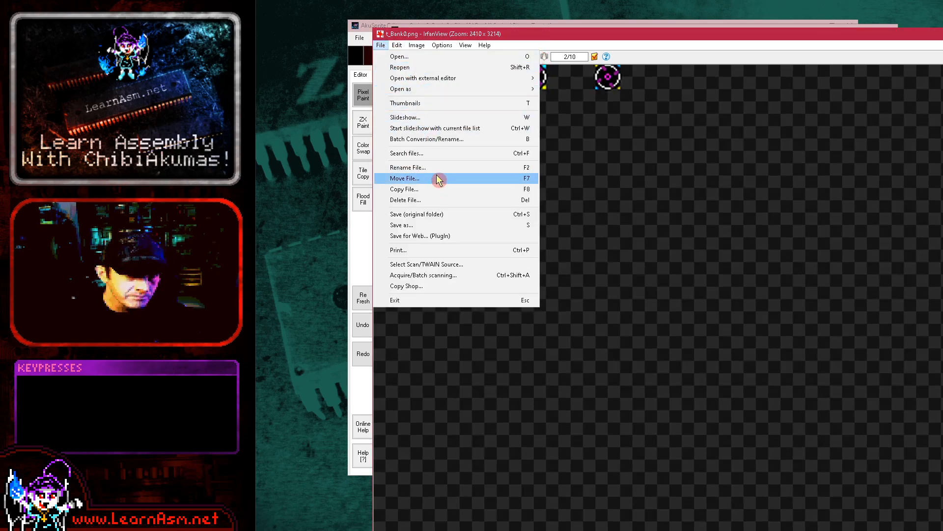
{"action": "left_click", "coordinate": [366, 304]}
- Switch to the BitmapTest.txt window of AkuSprite Editor and load the MultiSprite BMP map t_Map.png from drive S:
{"action": "left_click", "coordinate": [352, 258]}
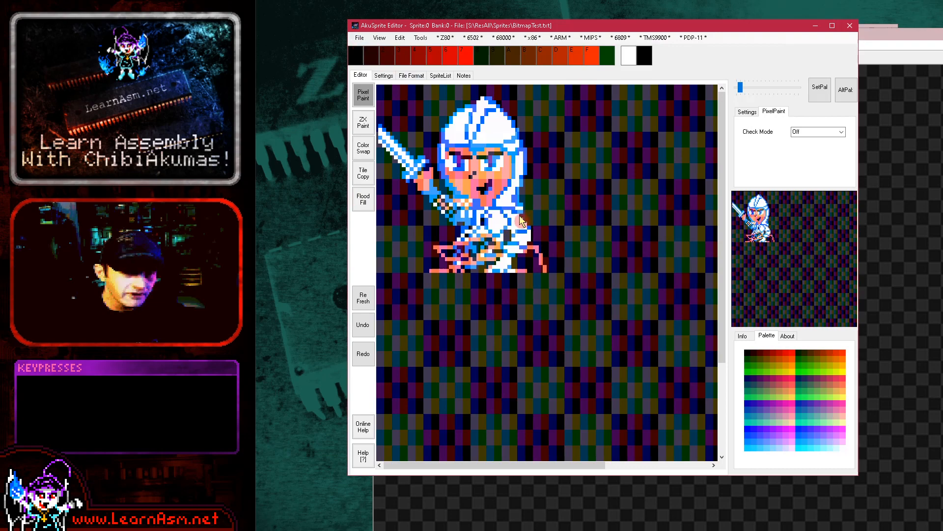
{"action": "left_click", "coordinate": [358, 38]}
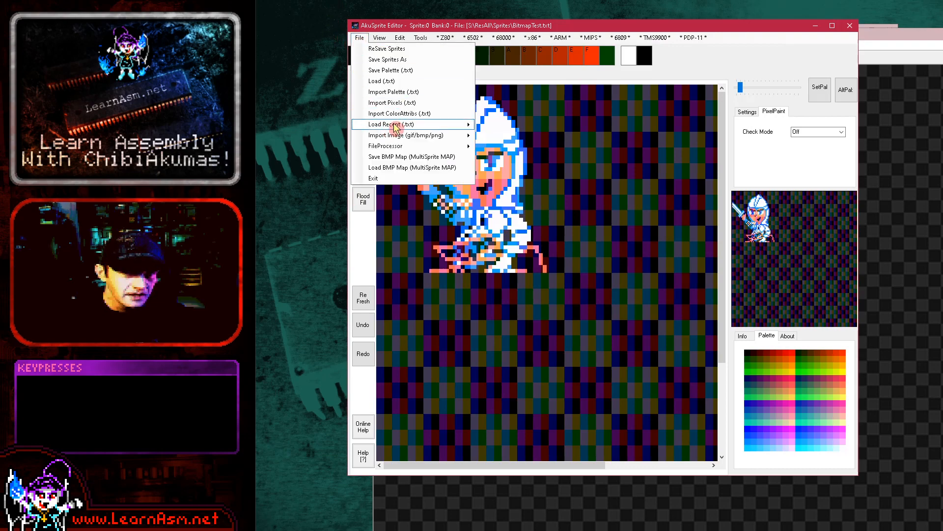
{"action": "left_click", "coordinate": [423, 167]}
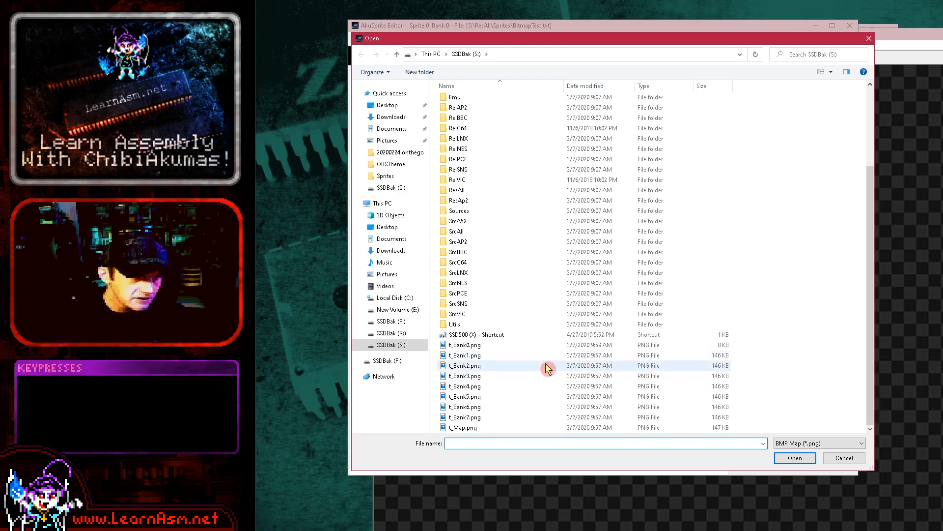
{"action": "double_click", "coordinate": [482, 427]}
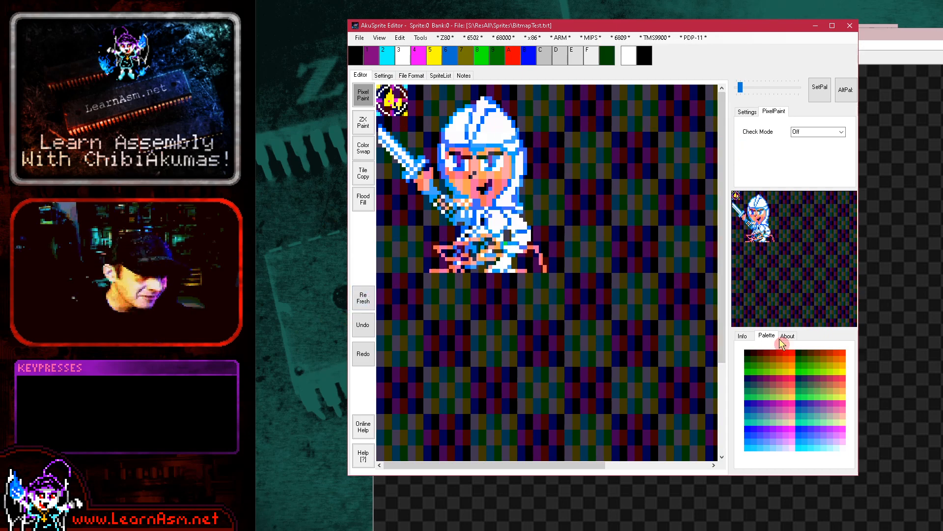
- Show the sprite info, move between sprites 0 and 1, and compare their Fixed Size Sprite settings
{"action": "left_click", "coordinate": [743, 336]}
{"action": "left_click", "coordinate": [774, 356]}
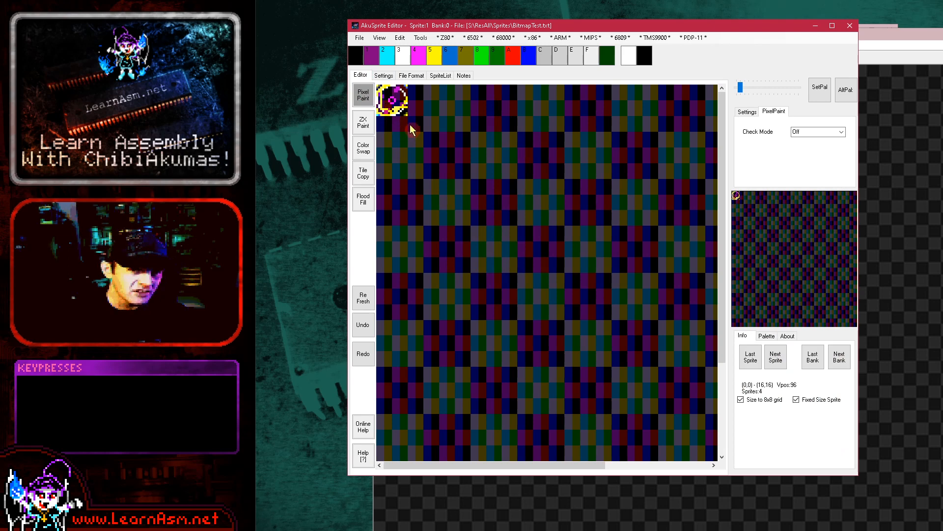
{"action": "left_click", "coordinate": [750, 356]}
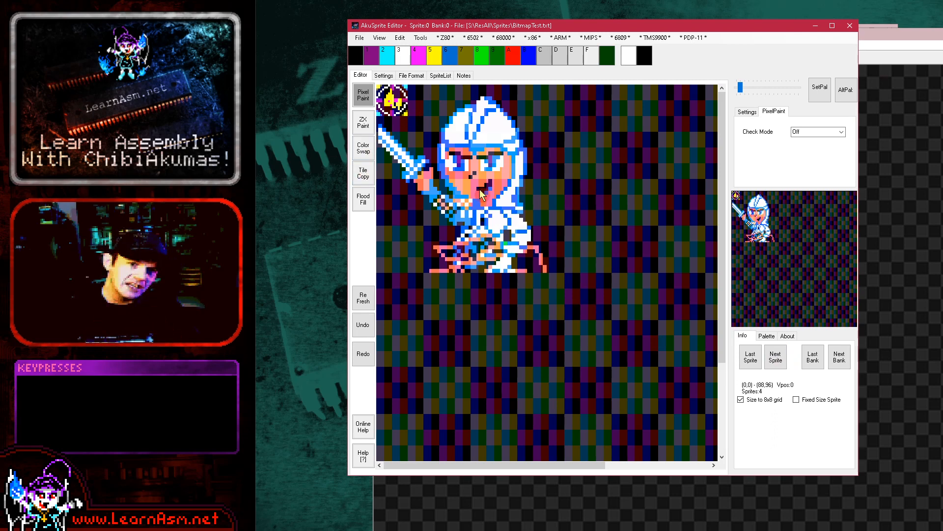
{"action": "left_click", "coordinate": [796, 400]}
{"action": "left_click", "coordinate": [775, 357]}
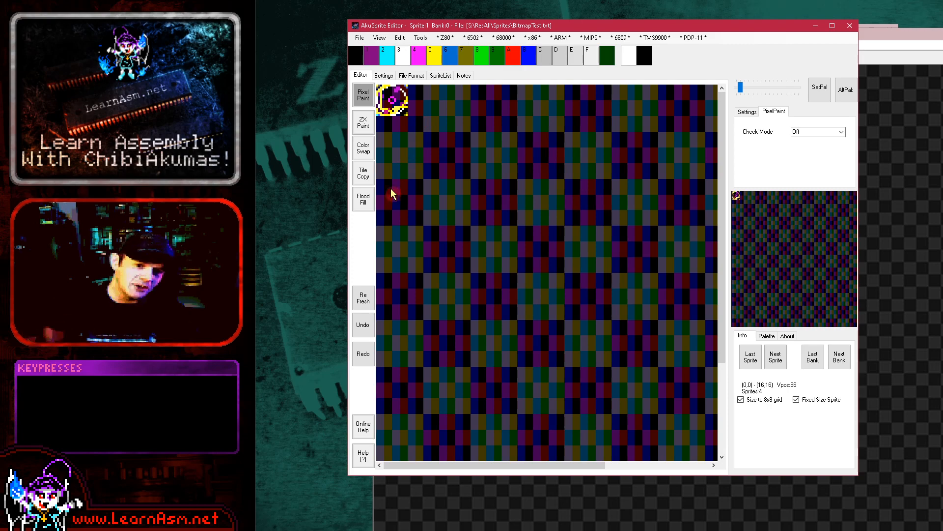
- Open t_Map.png from drive S: in IrfanView, inspect its markers and palette strip, and compare it with the sprite in AkuSprite Editor
{"action": "left_click", "coordinate": [442, 526]}
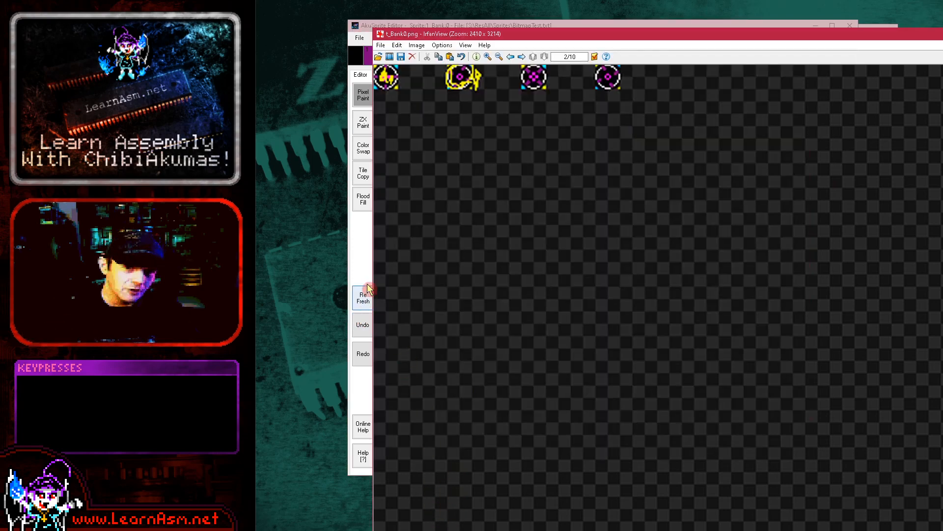
{"action": "key", "text": "alt+Tab"}
{"action": "key", "text": "Tab"}
{"action": "key", "text": "Tab"}
{"action": "key", "text": "Tab"}
{"action": "key", "text": "Tab"}
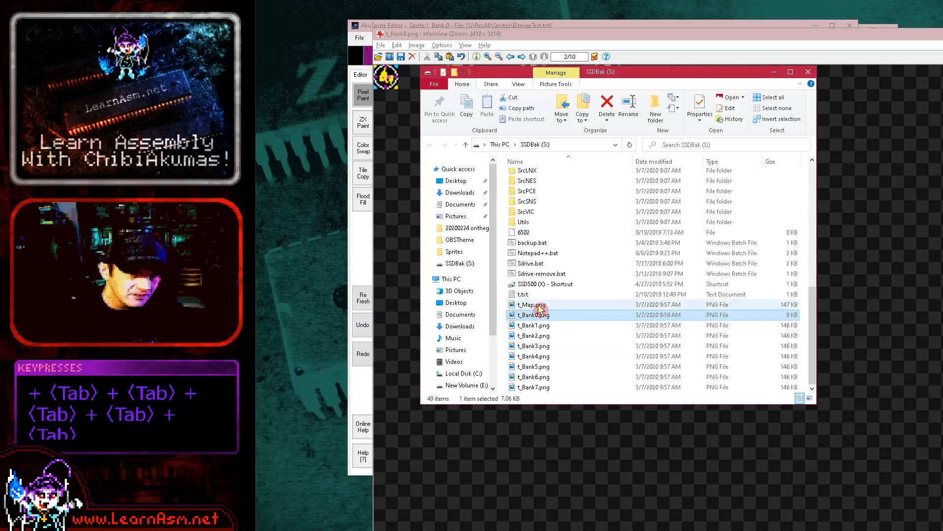
{"action": "left_click_drag", "start_coordinate": [538, 306], "coordinate": [551, 448]}
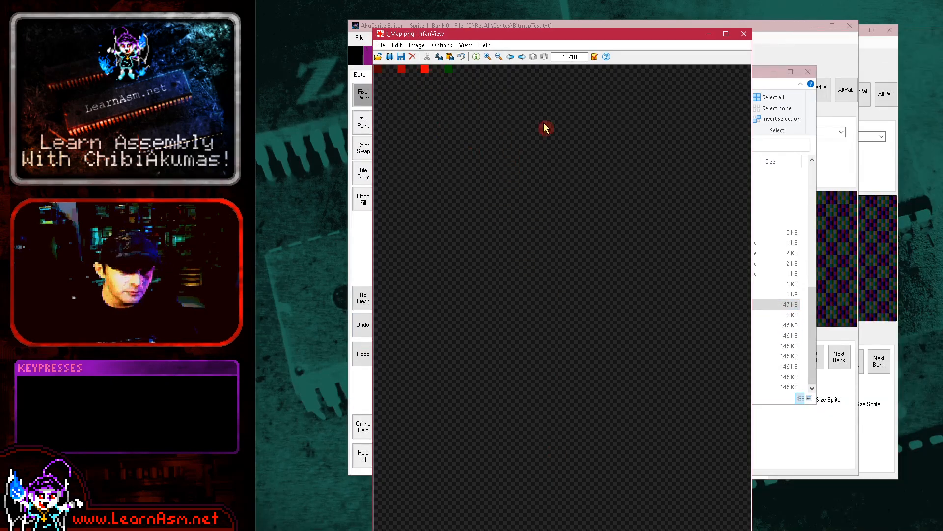
{"action": "left_click_drag", "start_coordinate": [550, 33], "coordinate": [546, 0]}
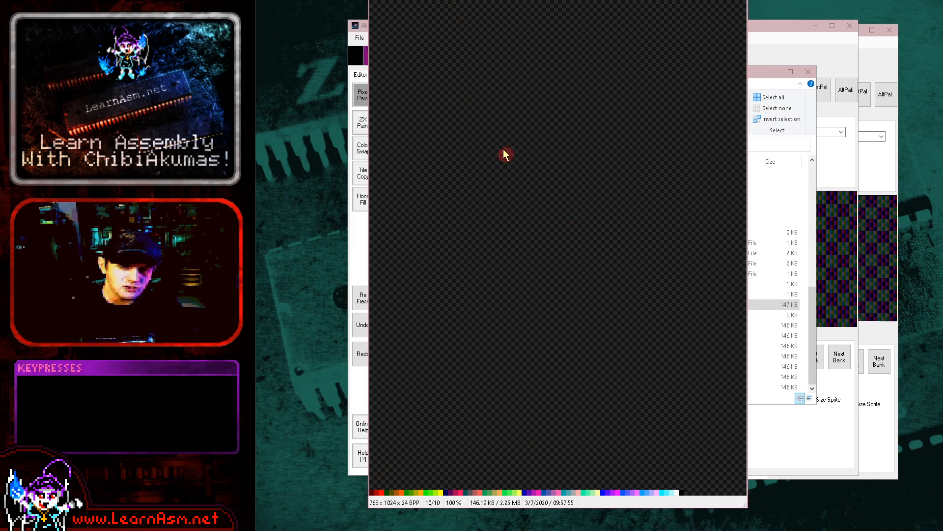
{"action": "left_click", "coordinate": [819, 171]}
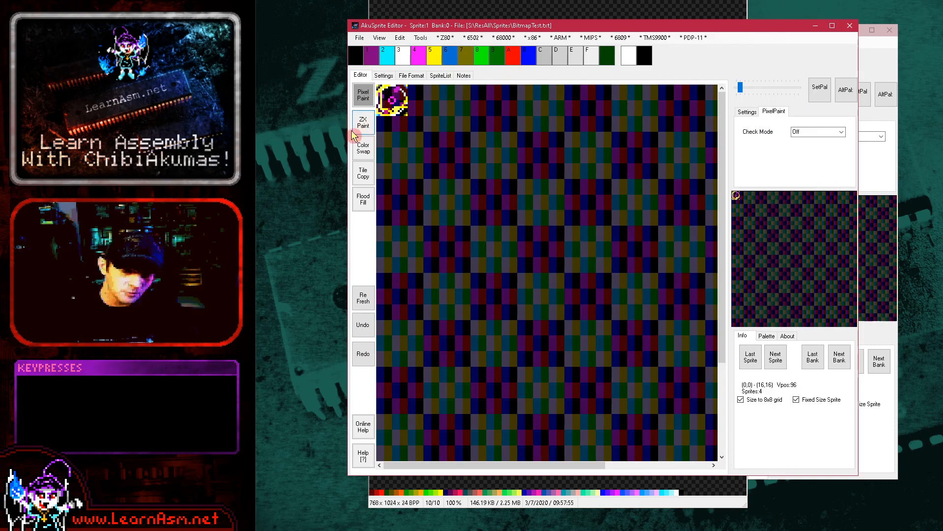
{"action": "left_click", "coordinate": [470, 8]}
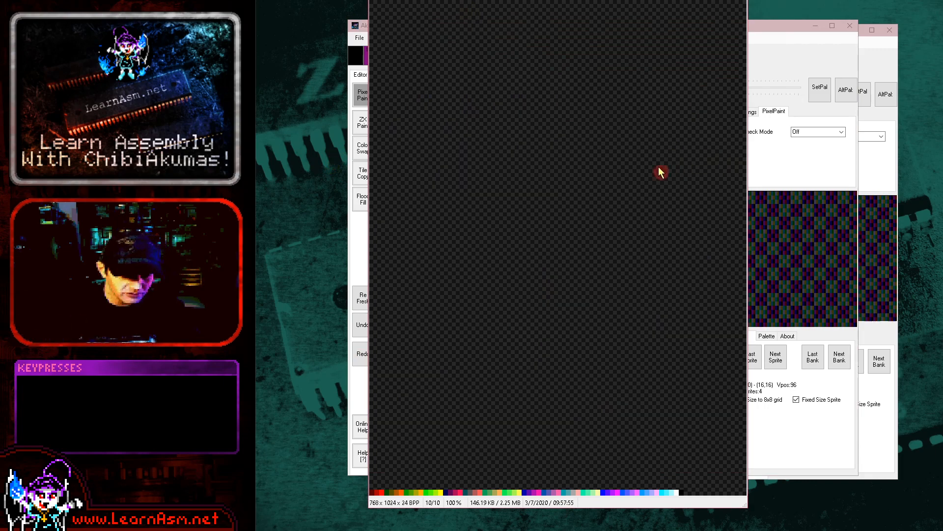
{"action": "left_click", "coordinate": [756, 169]}
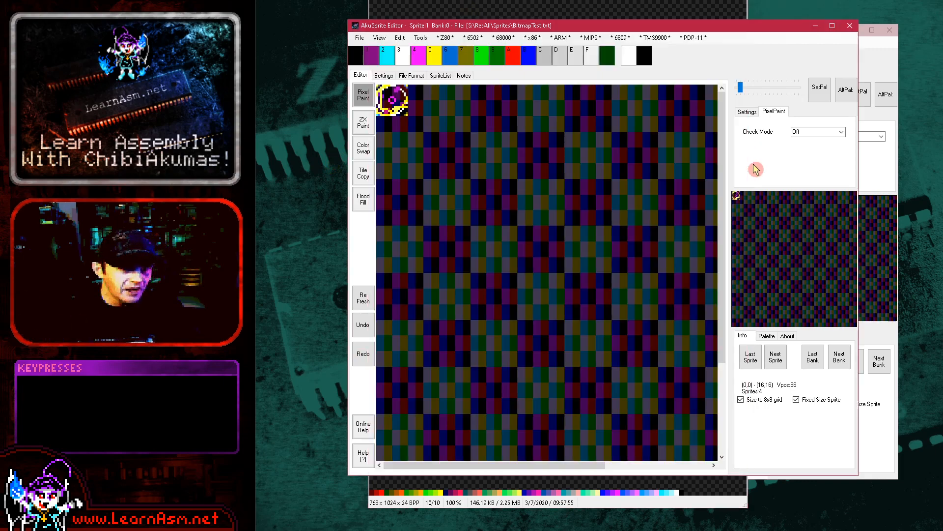
- Look over the Load BMP Map command and the platform options for MIPS and ARM
{"action": "left_click", "coordinate": [361, 38]}
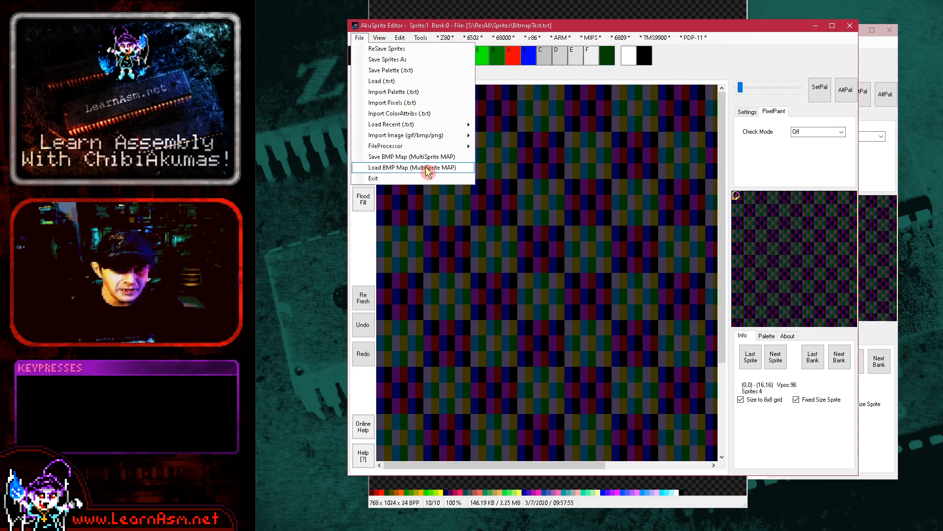
{"action": "mouse_move", "coordinate": [605, 41]}
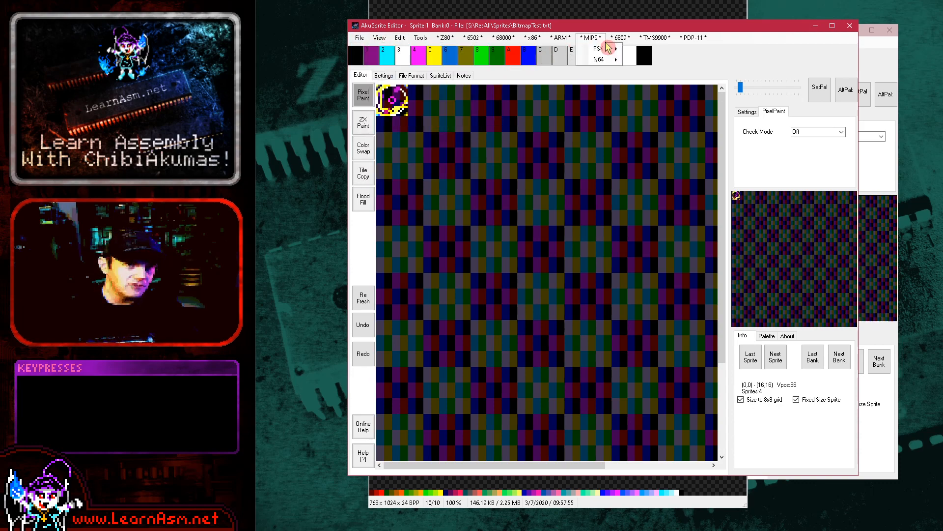
{"action": "mouse_move", "coordinate": [567, 39]}
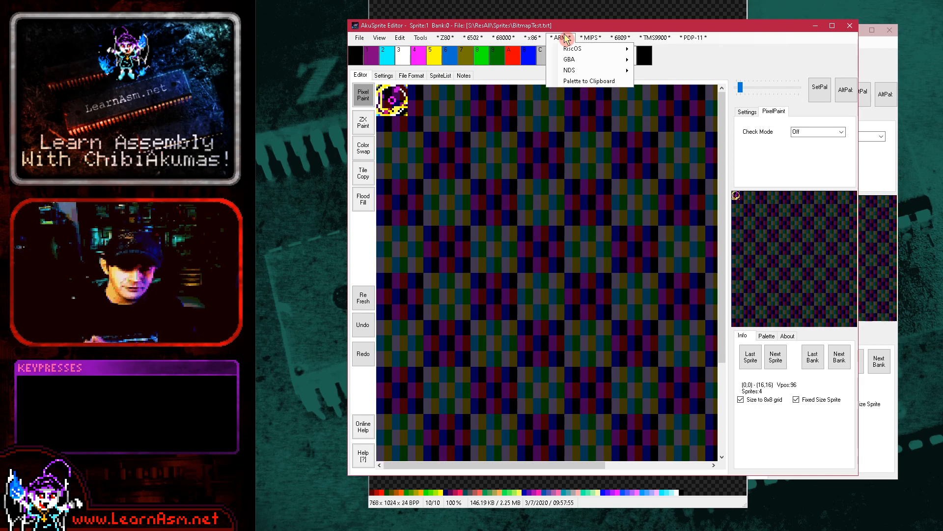
- Go back to sprite 0 and forward to sprite 1 to view the imported sprites
{"action": "left_click", "coordinate": [750, 357]}
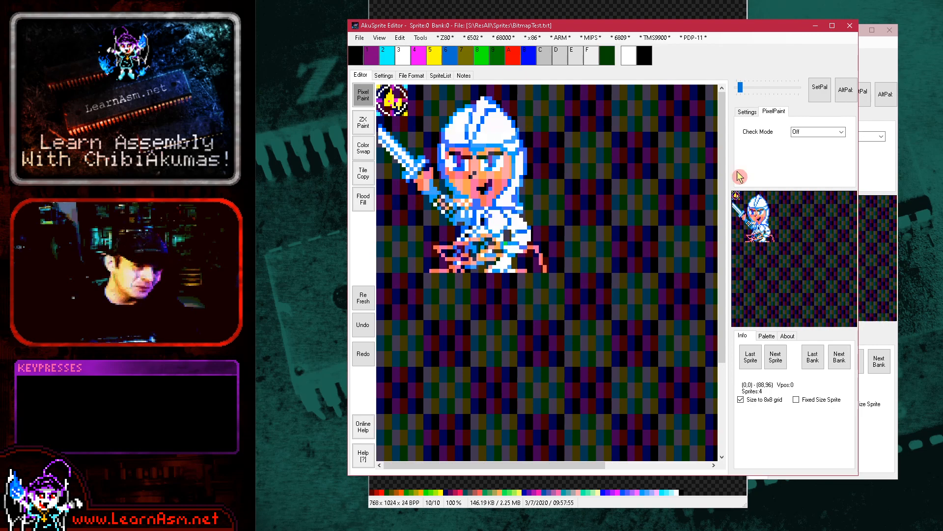
{"action": "left_click", "coordinate": [775, 357]}
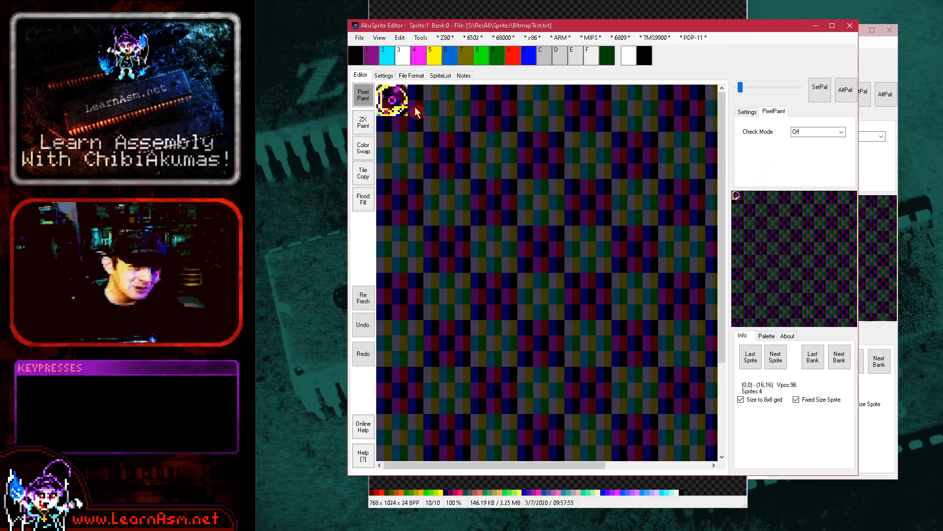